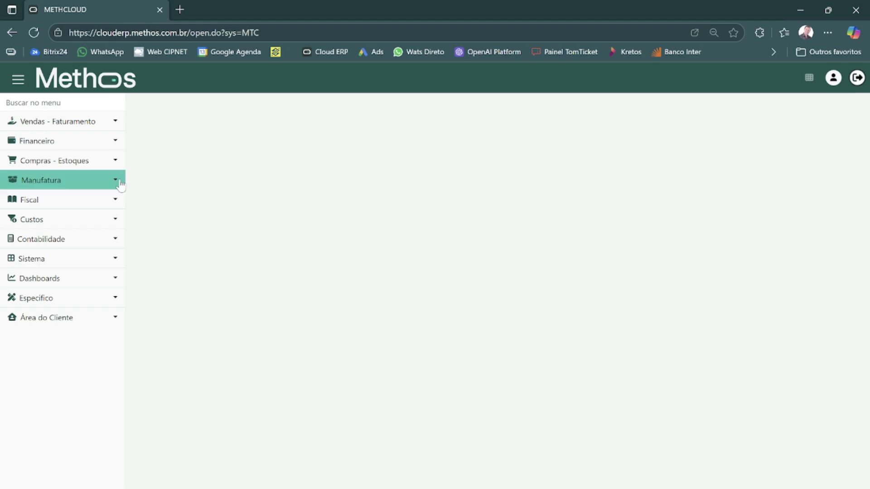
left_click(111, 129)
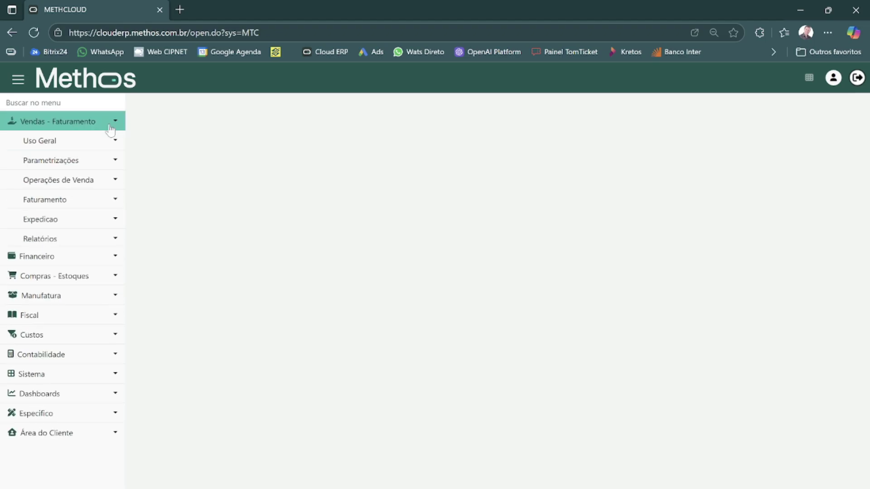
left_click(111, 129)
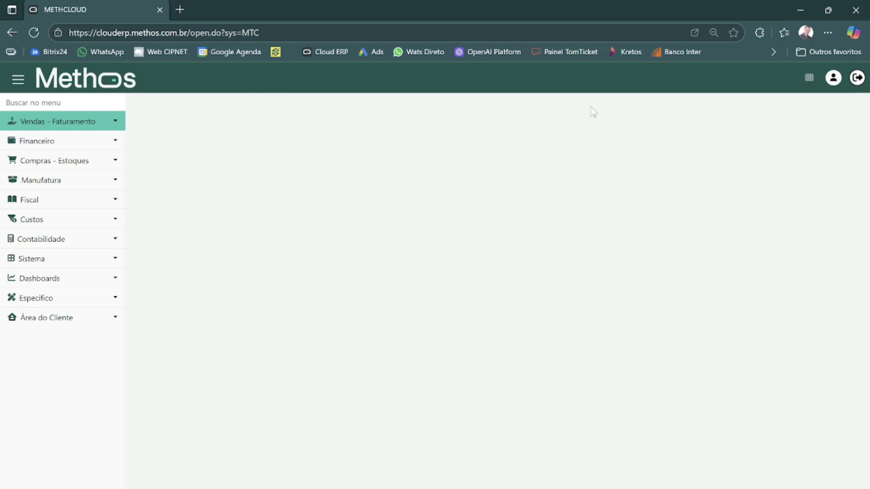
left_click(810, 82)
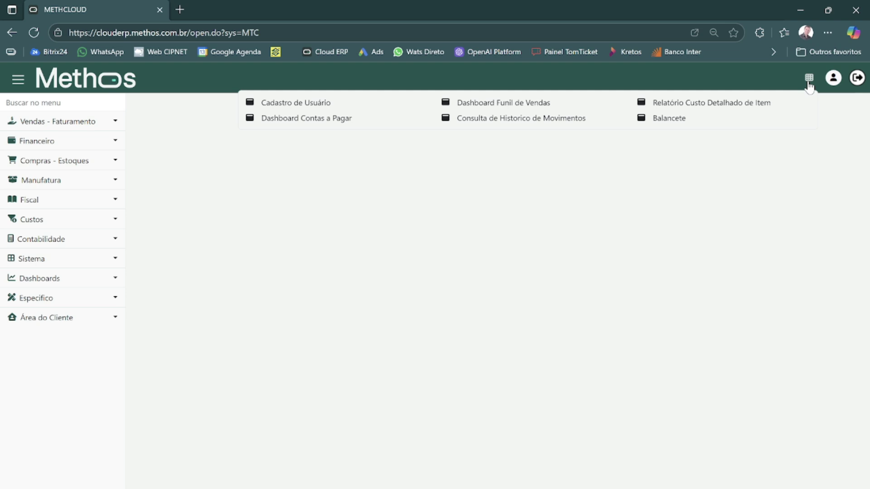
left_click(809, 82)
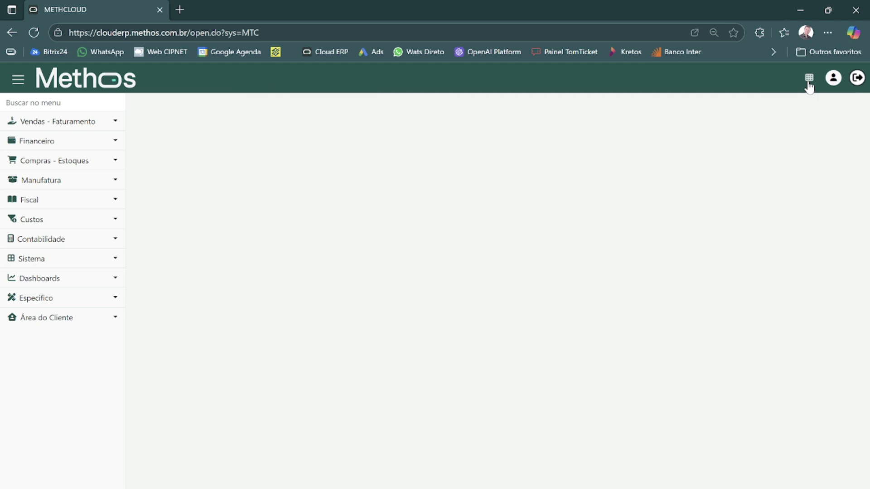
- Find the Pedido de Venda ou Orçamento form by searching for "pedido" and start a new record in it
left_click(97, 99)
type("pedido")
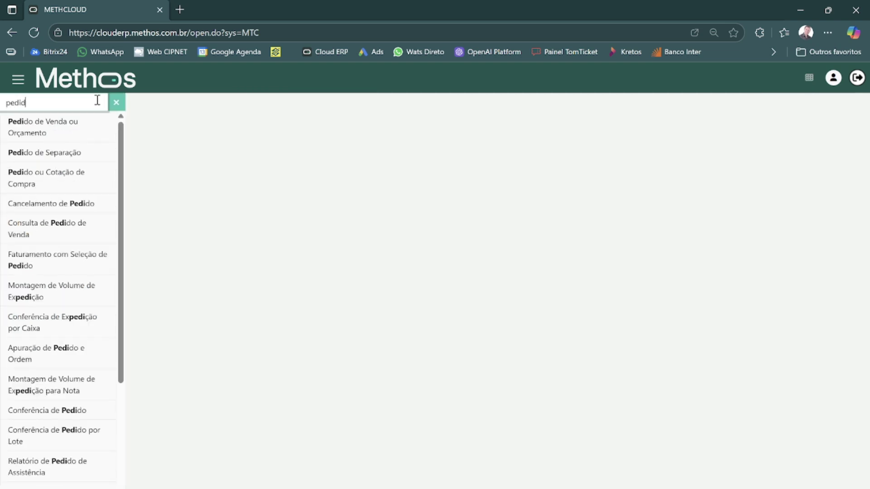
left_click(70, 132)
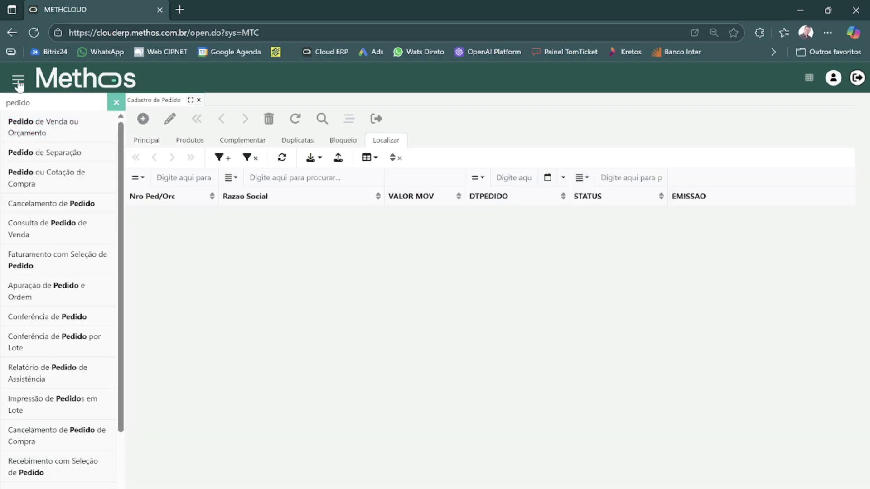
left_click(18, 81)
left_click(62, 145)
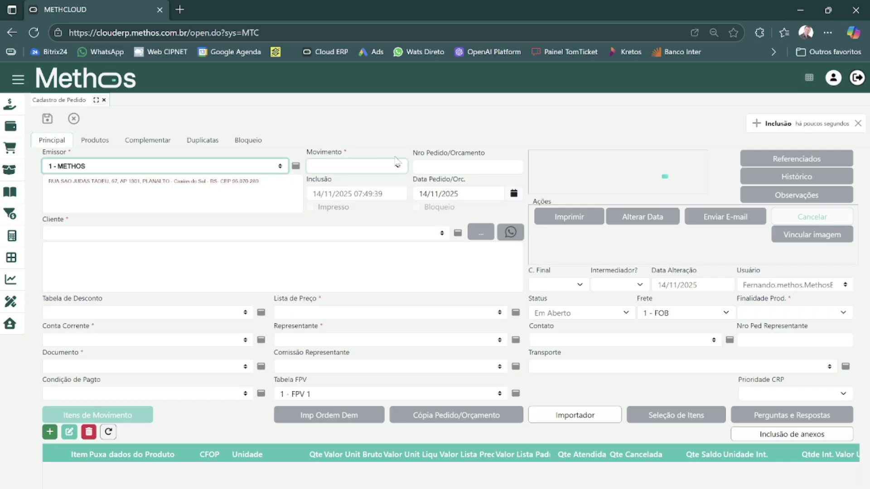
- Set the movement type to Orçamento, choose client 72 - ABELHA E ZANGAO COMERCIO. LTDA, and save the quote
left_click(397, 166)
left_click(383, 215)
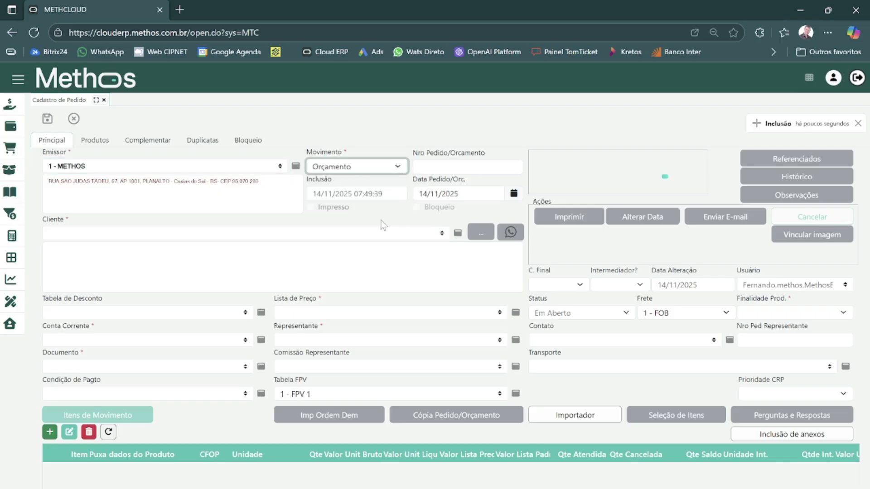
left_click(443, 239)
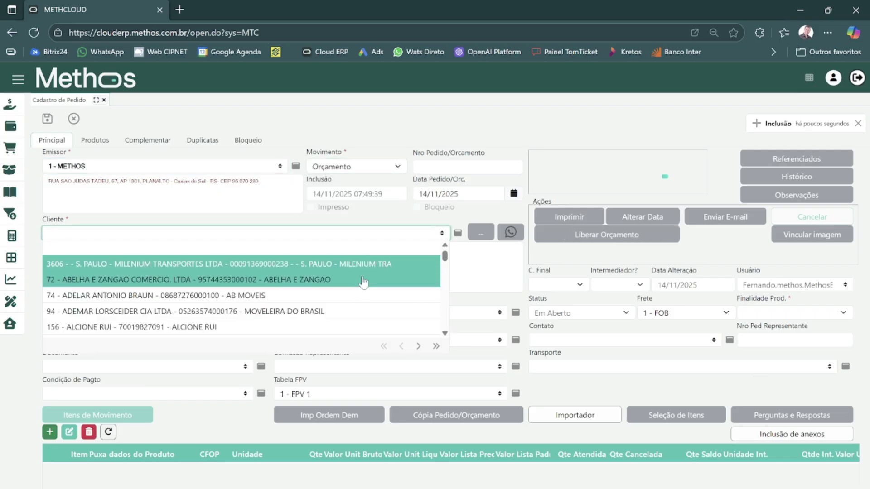
left_click(381, 274)
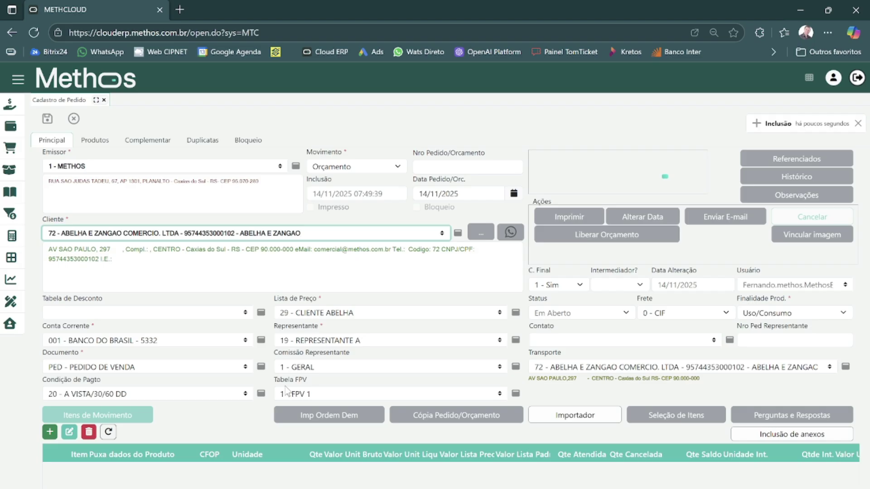
left_click(48, 121)
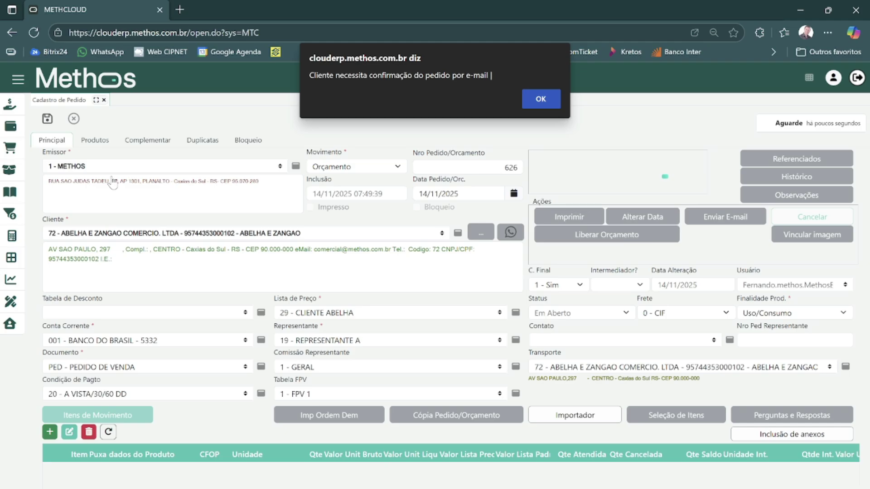
left_click(541, 99)
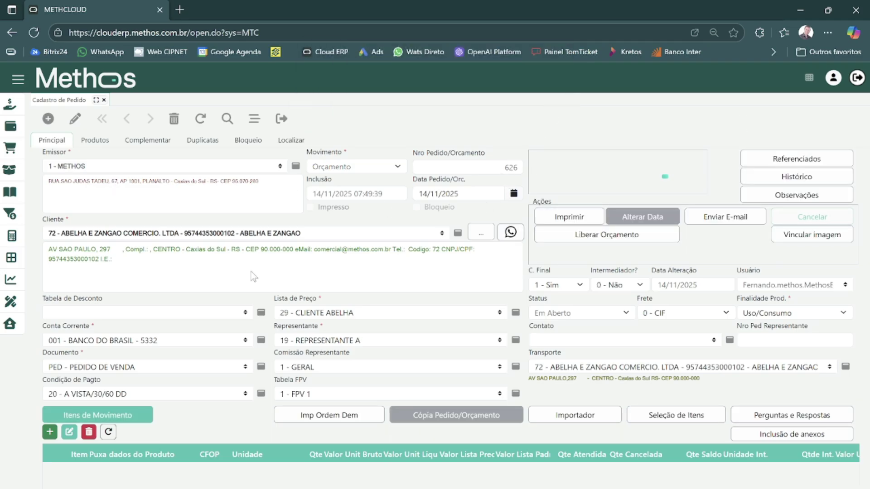
- Start a new item in the quote's full item form and choose product EST001 - ESTRUTURA BOX PAULINEA 1380X1880 INTEIRO
left_click(47, 436)
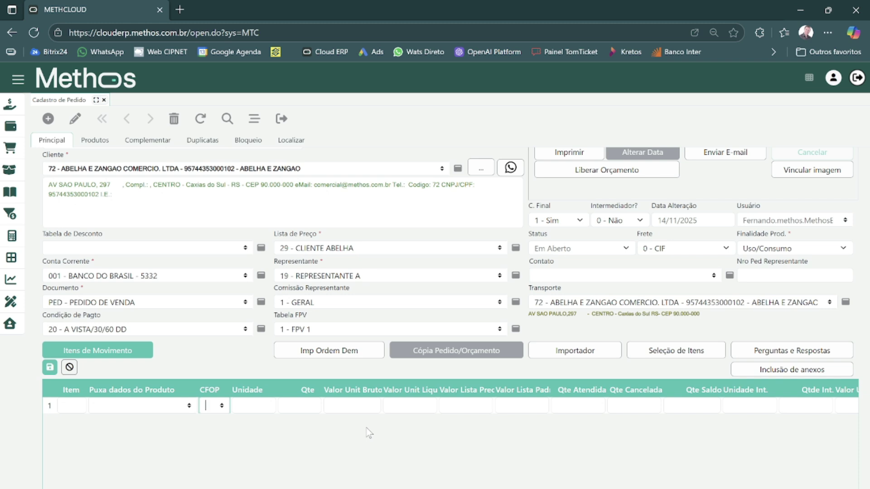
left_click(69, 367)
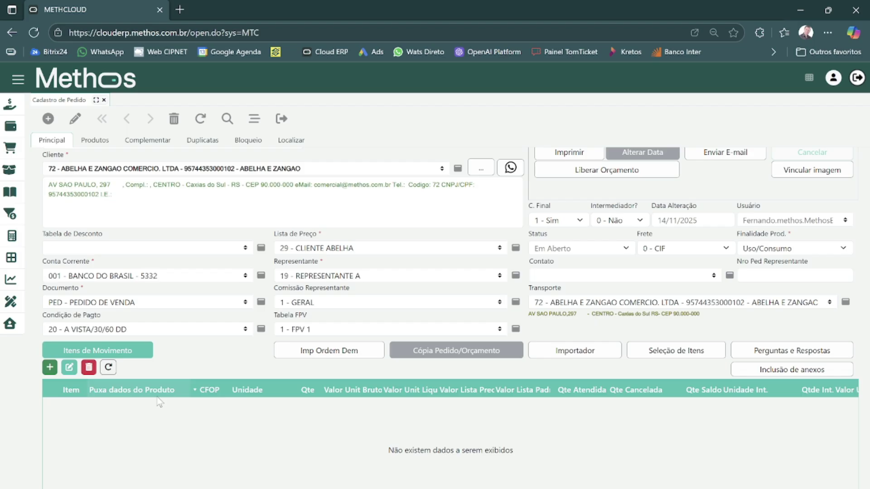
left_click(102, 352)
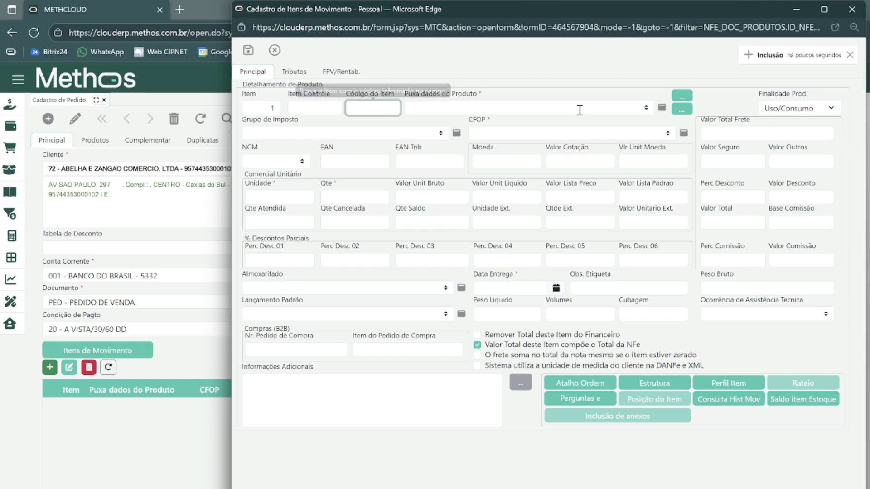
left_click(647, 109)
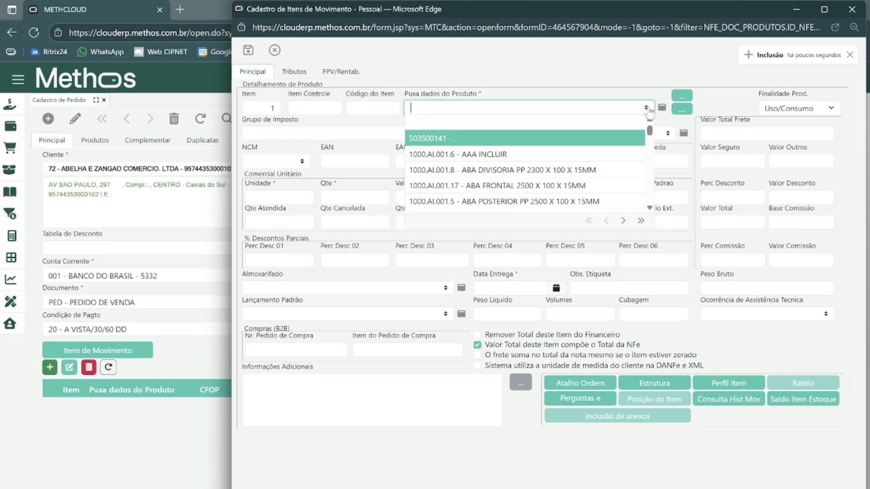
type("box")
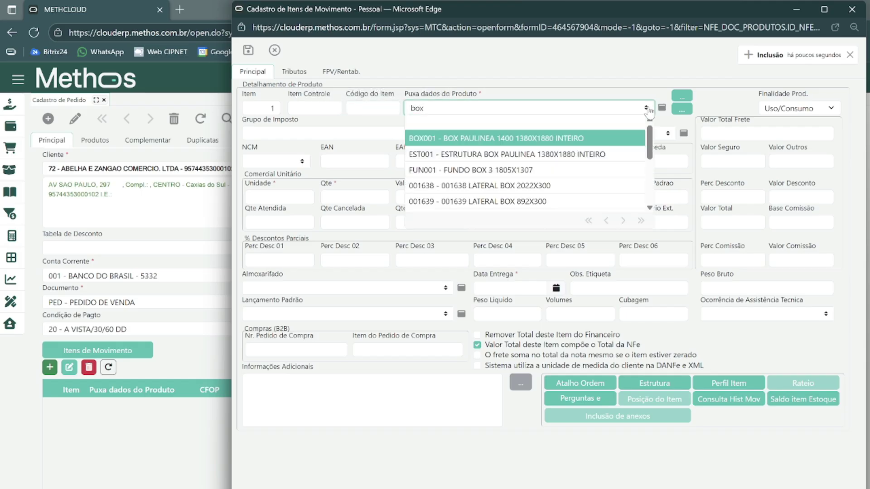
left_click(551, 156)
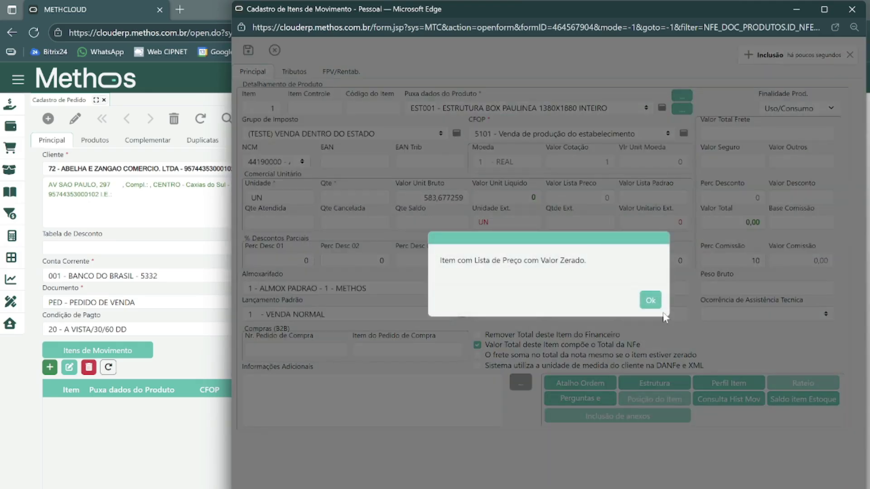
left_click(660, 308)
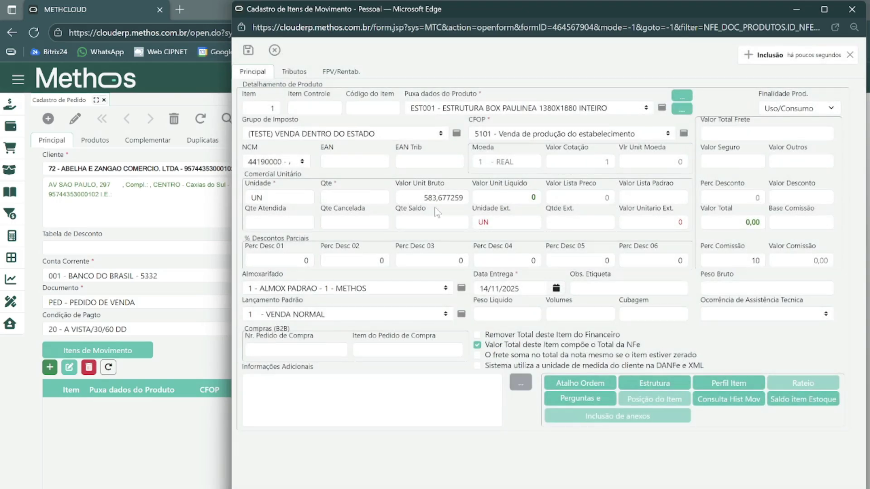
- Set the item's quantity to 1 and save the item
left_click(376, 201)
key("Tab")
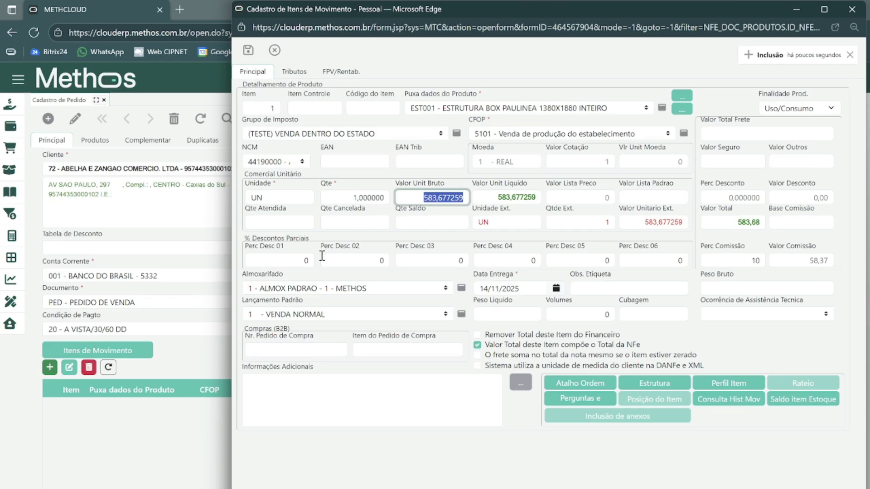
left_click(251, 51)
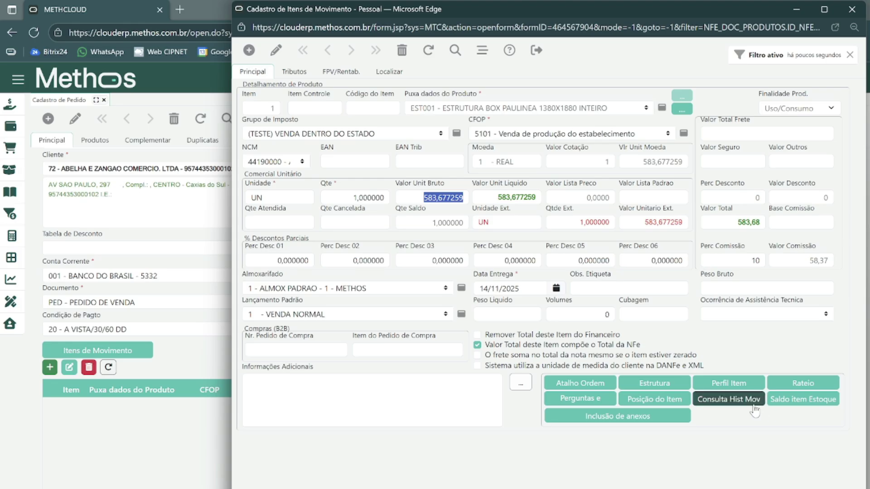
- Query the client's NF-e movement history for the item and again with the item filter cleared, and close the history
left_click(727, 400)
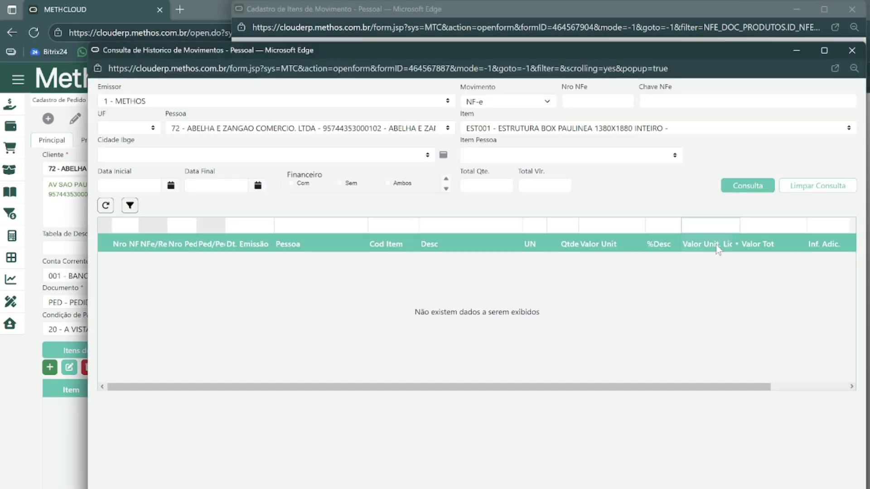
left_click(755, 187)
left_click(849, 128)
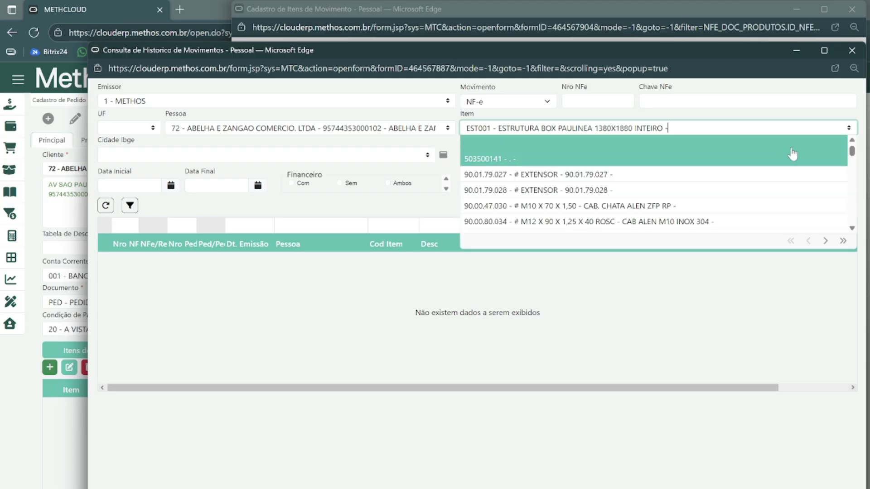
left_click(785, 148)
left_click(753, 187)
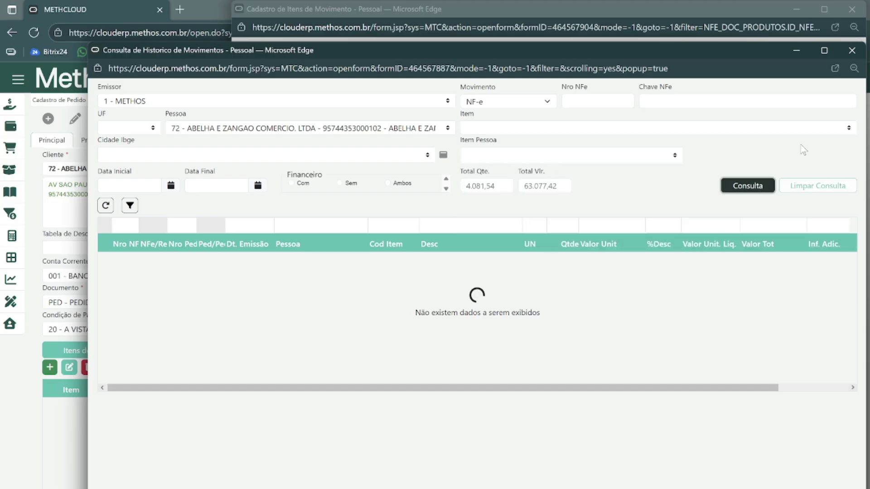
left_click(852, 50)
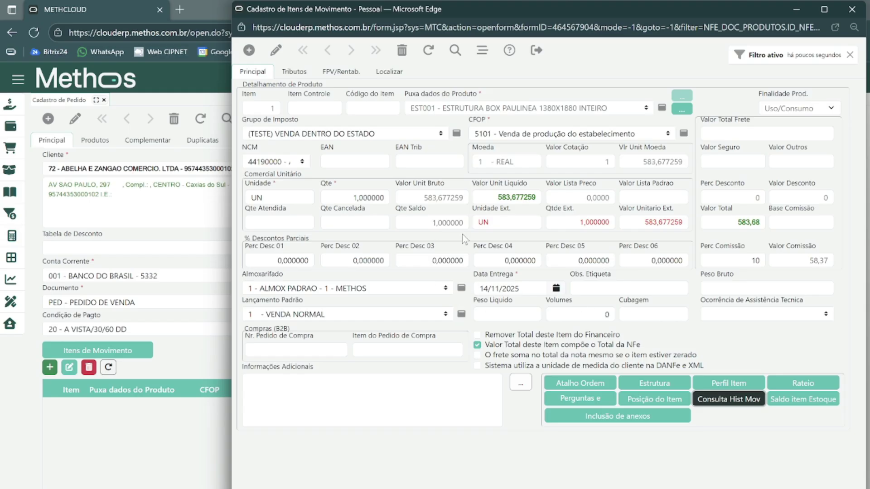
- Set the item's FPV/Rentab. margin to 20% and save the change
left_click(349, 73)
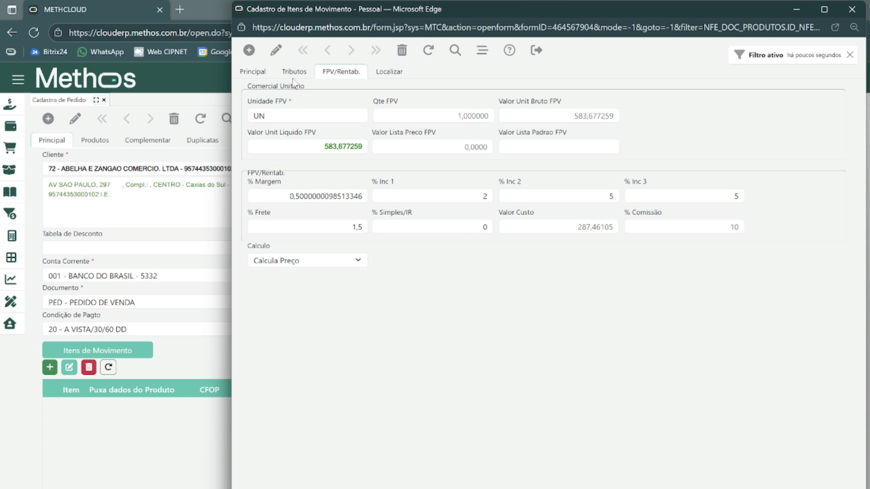
left_click(276, 50)
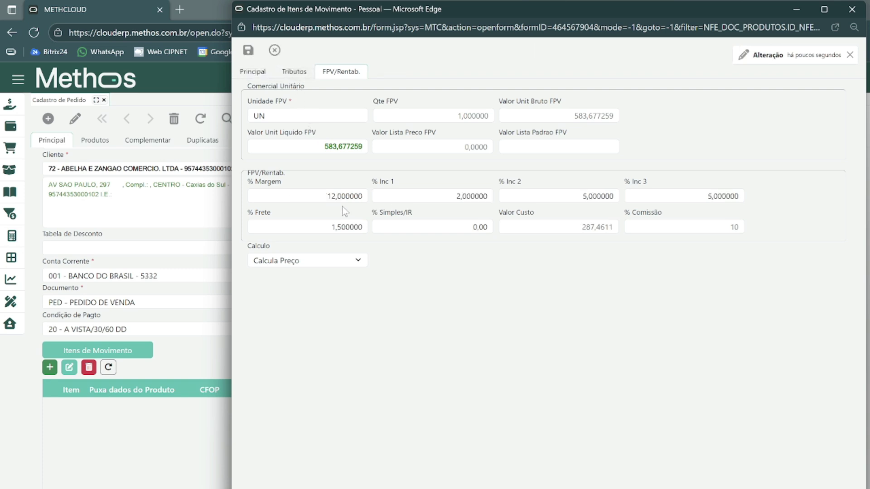
left_click(349, 196)
type("20")
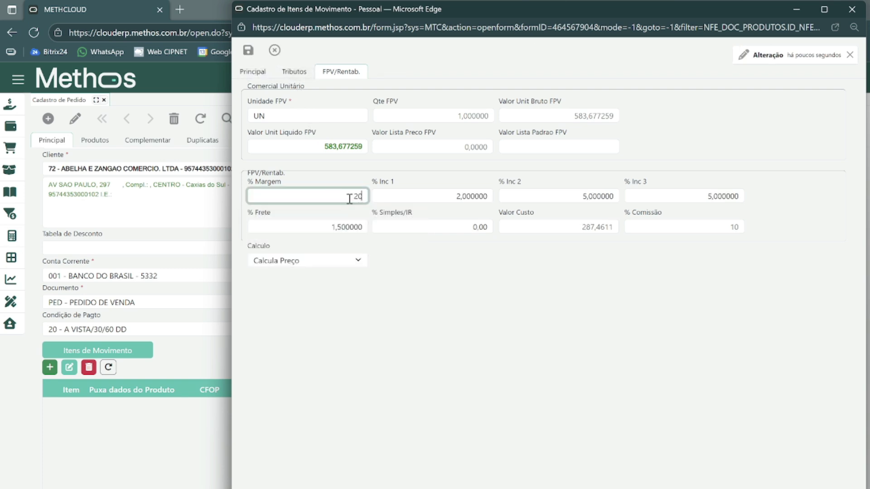
key("Tab")
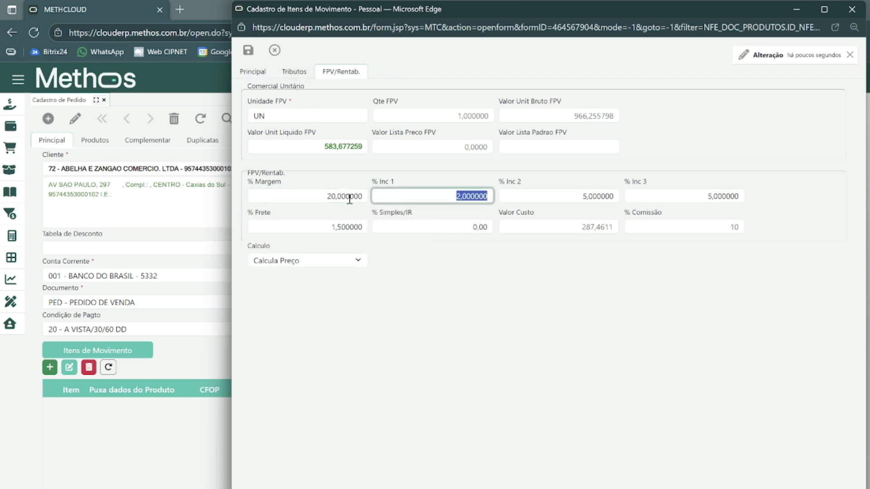
left_click(248, 51)
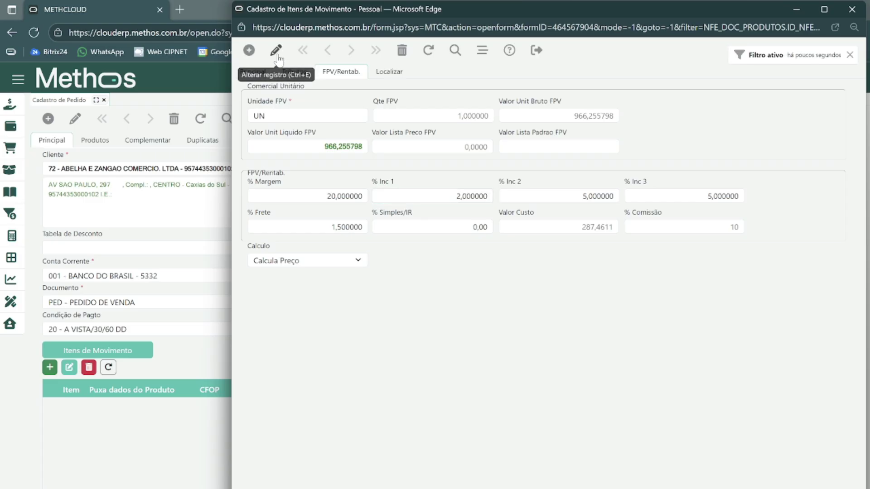
- Edit the item's FPV/Rentab. data, switching the calculation to Calcula Margem and setting Valor Unit Bruto FPV to 900
left_click(276, 51)
left_click(320, 190)
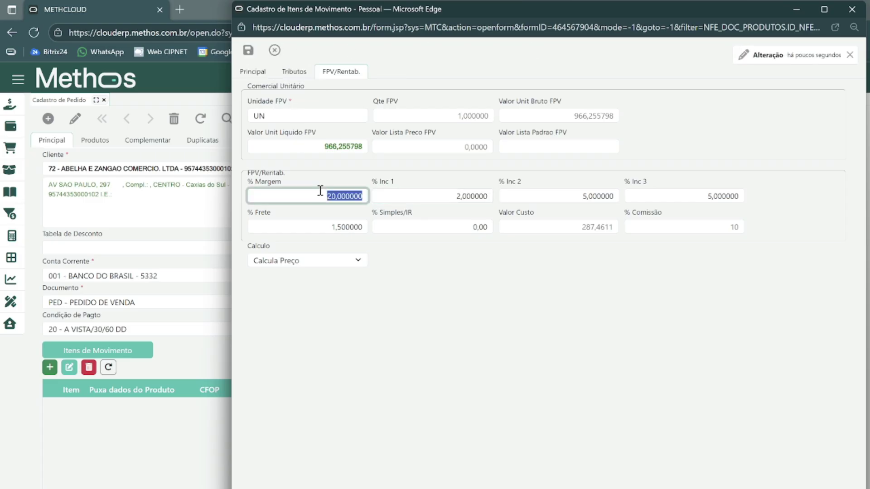
key("Tab")
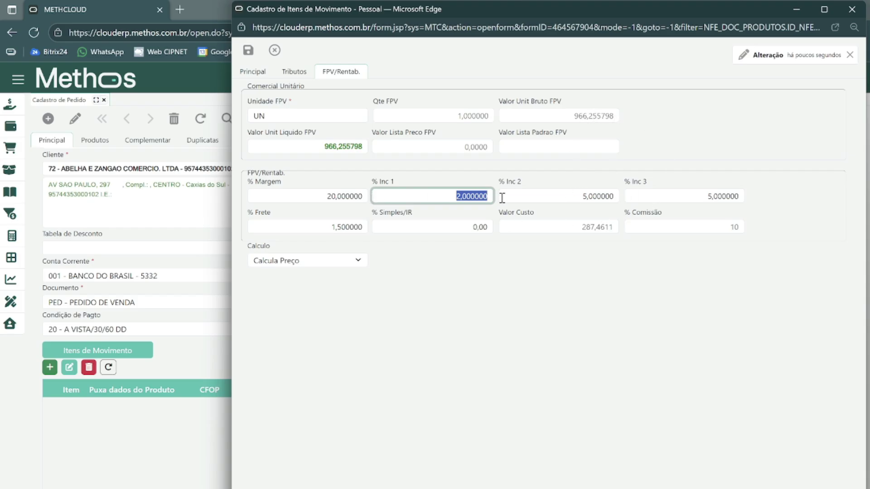
left_click(353, 264)
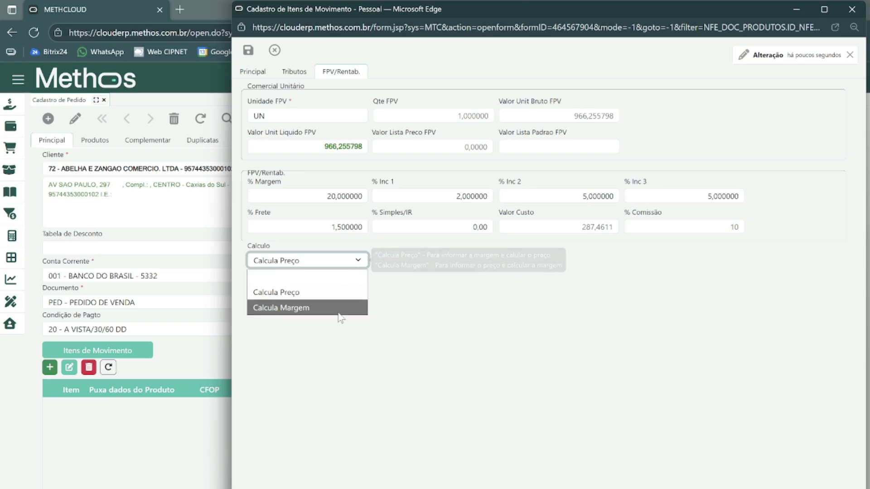
left_click(353, 304)
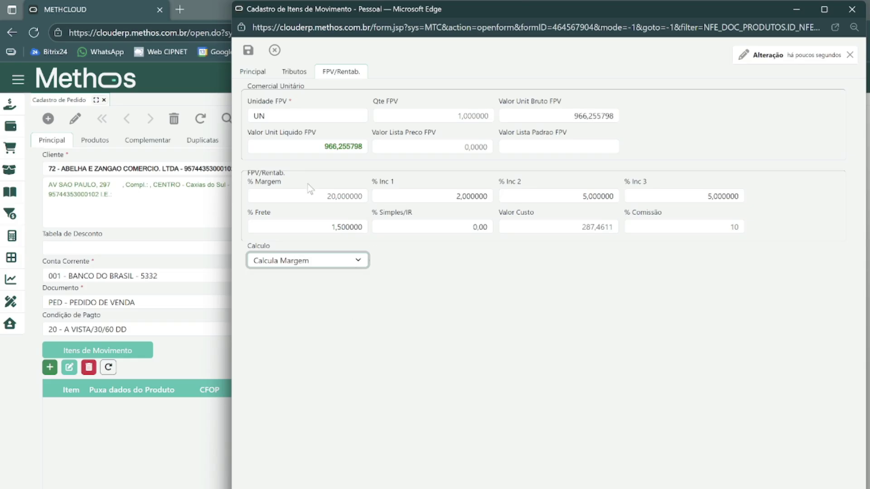
double_click(578, 117)
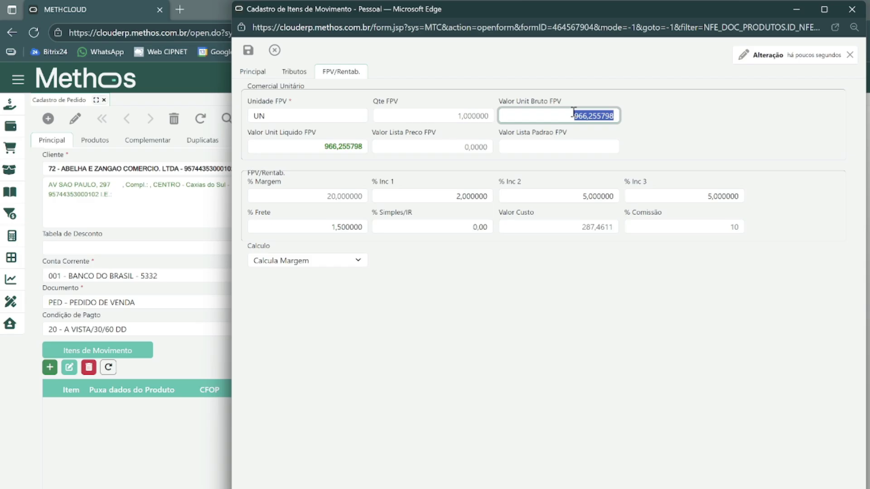
type("900")
key("Tab")
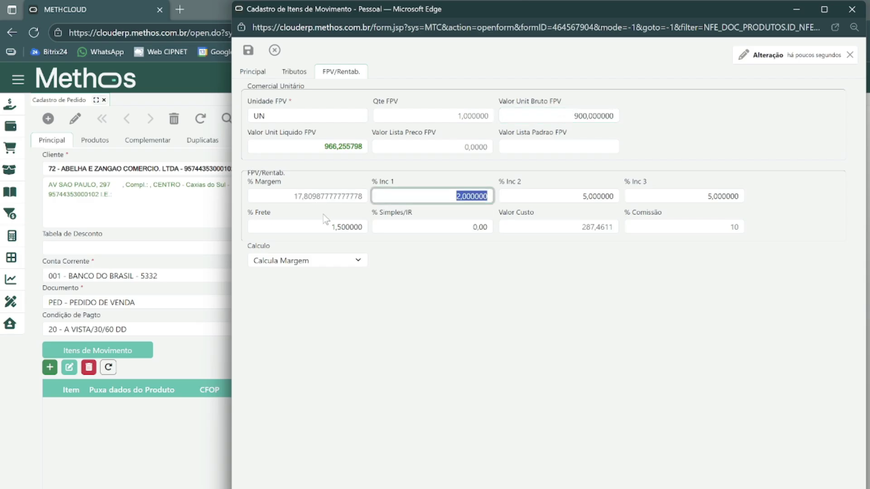
- Set the item's freight percentage (% Frete) to 0 and save the item
double_click(334, 226)
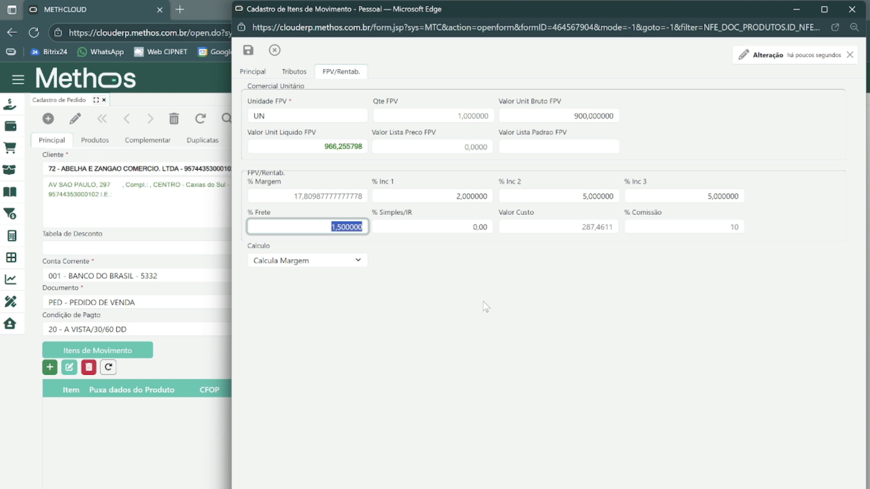
key("BackSpace")
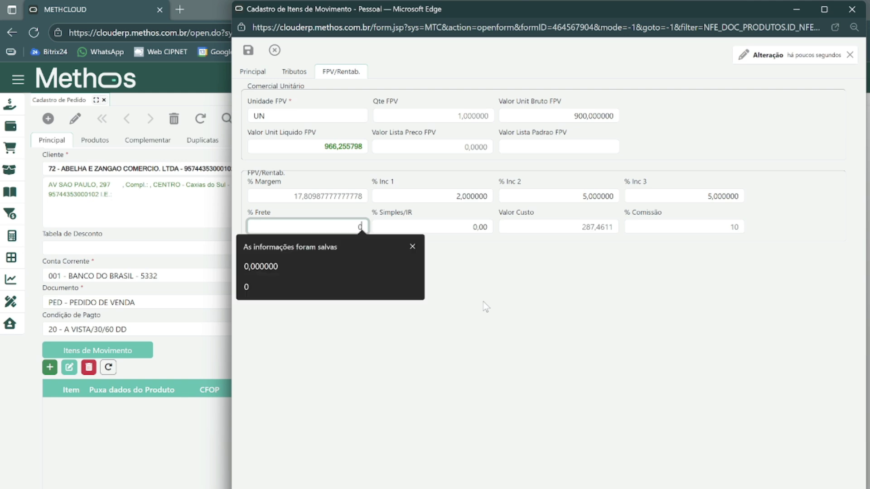
key("Tab")
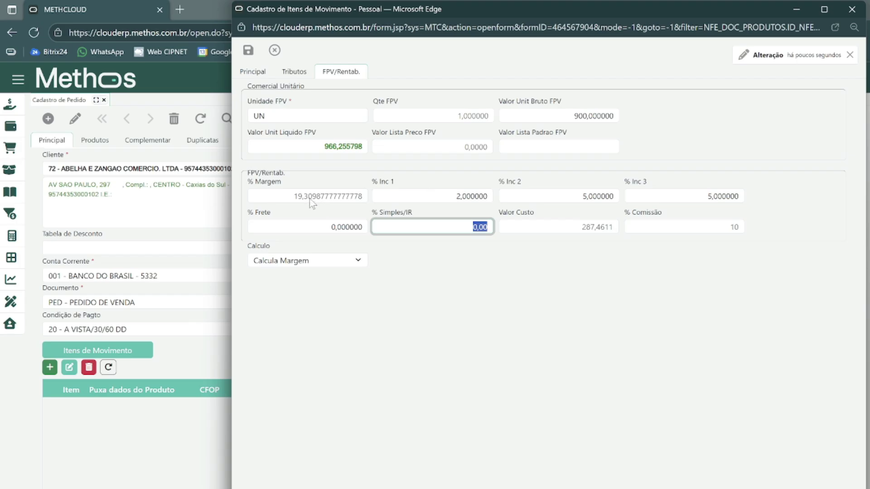
left_click(249, 50)
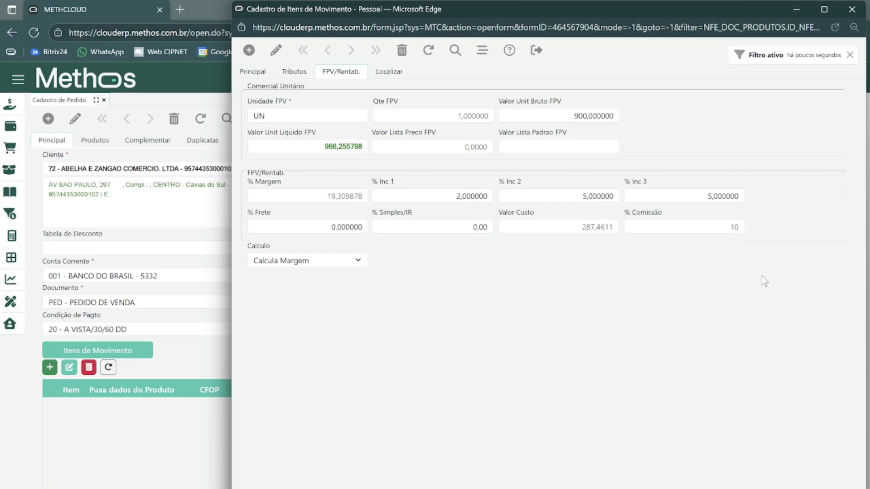
- Review the taxes posted for the item and its main data, and close the item form
left_click(301, 73)
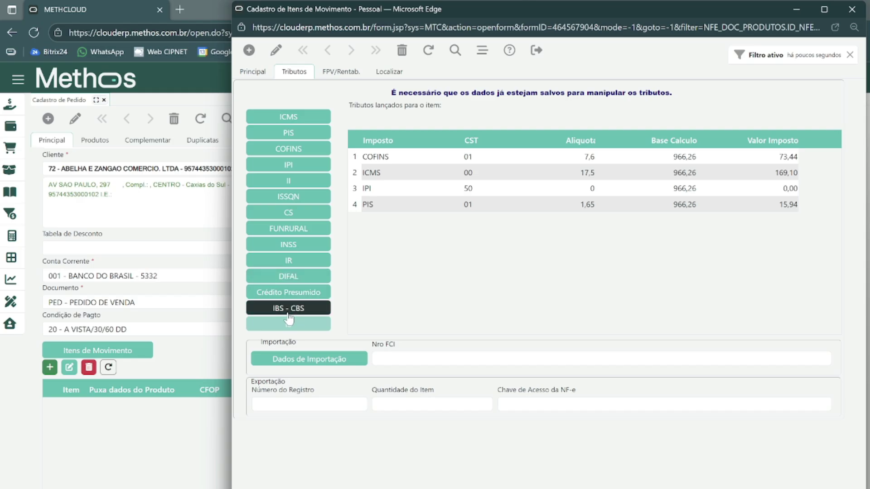
left_click(253, 71)
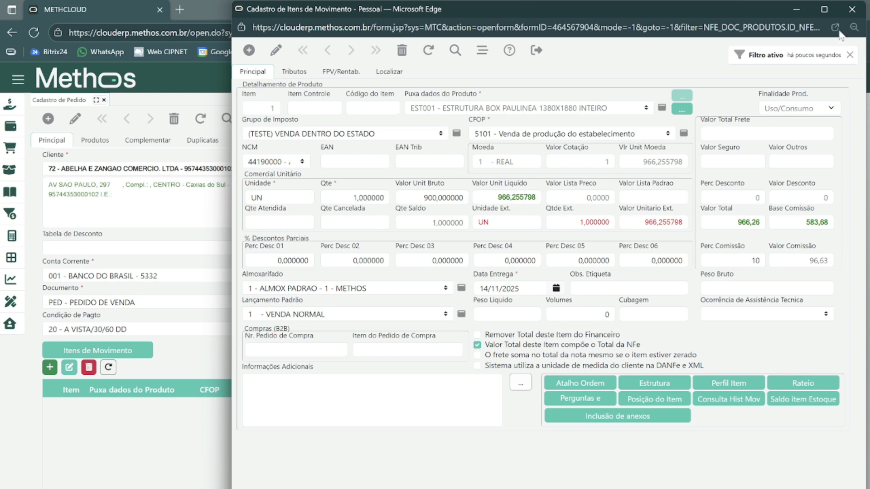
left_click(852, 9)
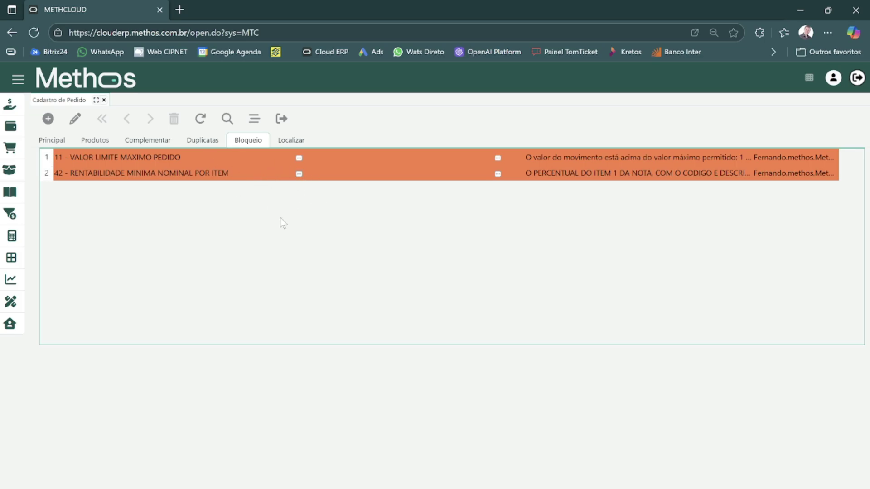
- Unlock the quote's blocks 11 - VALOR LIMITE MAXIMO PEDIDO and 42 - RENTABILIDADE MINIMA NOMINAL POR ITEM, and return to its main data
left_click(299, 158)
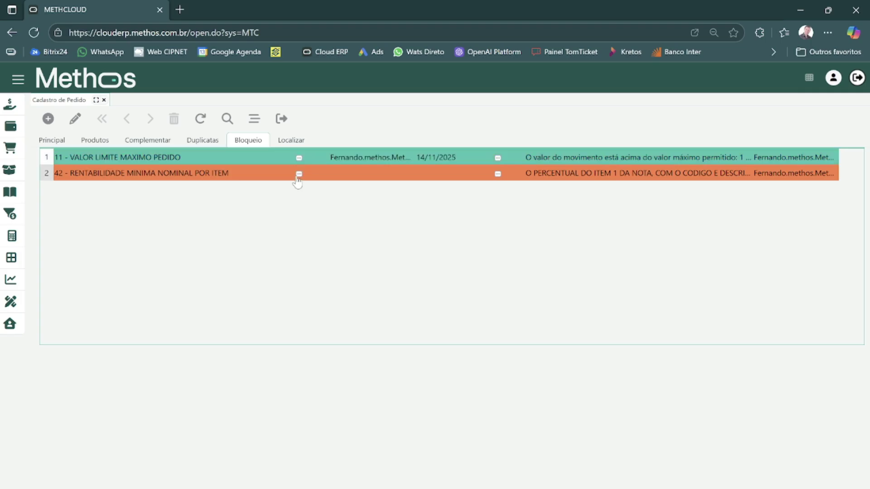
left_click(299, 174)
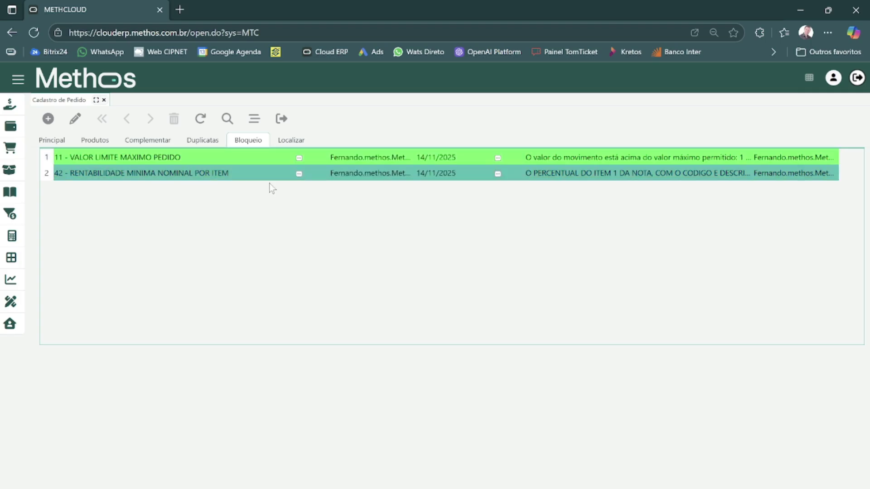
left_click(51, 142)
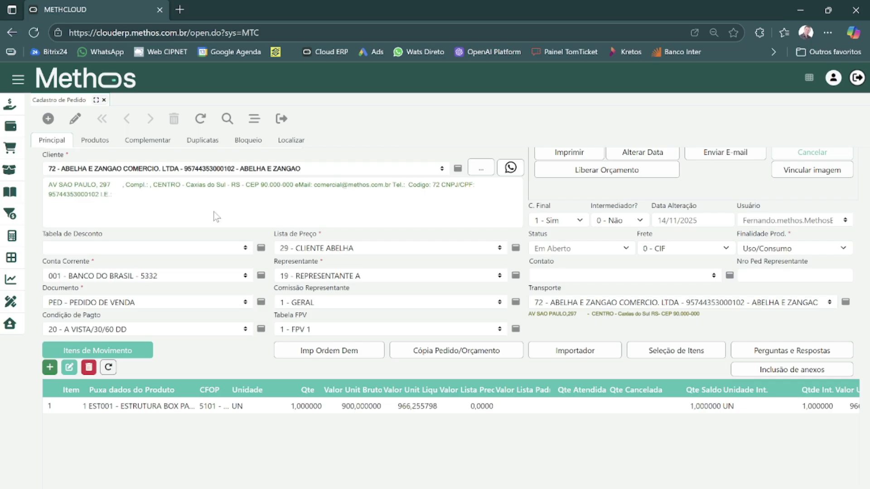
- Release the quote as a sales order and confirm the release
scroll(261, 236, "up", 3)
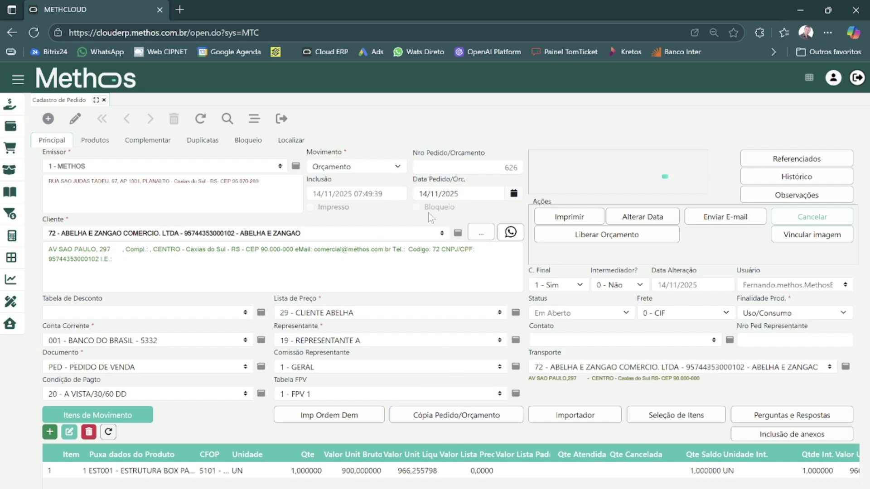
left_click(602, 240)
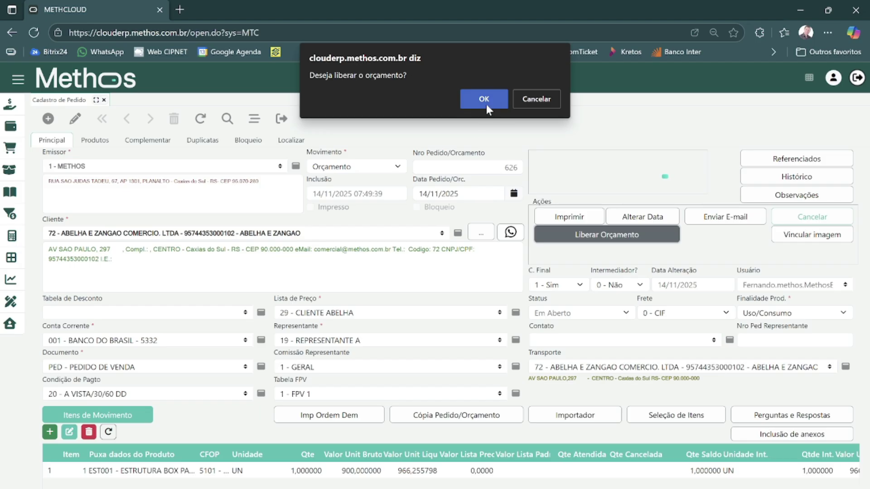
left_click(489, 104)
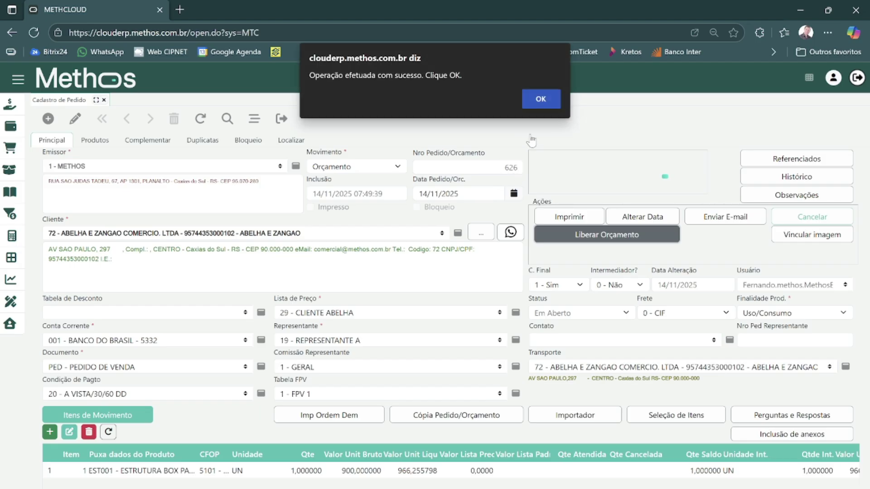
left_click(540, 99)
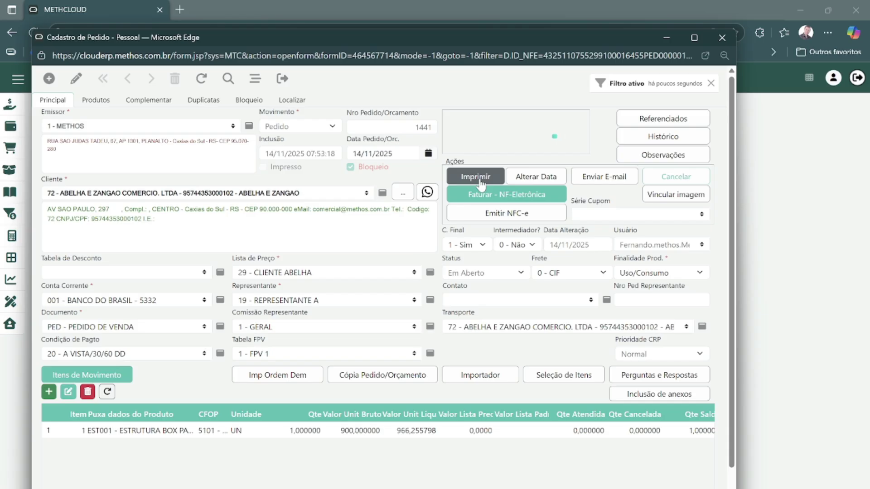
- Unlock the new order's overdue titles, maximum order value and minimum item profitability blocks, and return to its main data
left_click(243, 101)
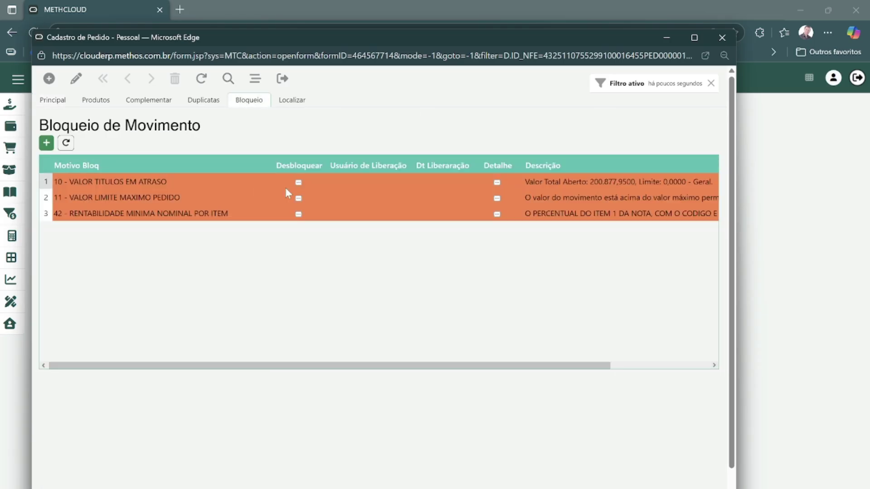
left_click(298, 182)
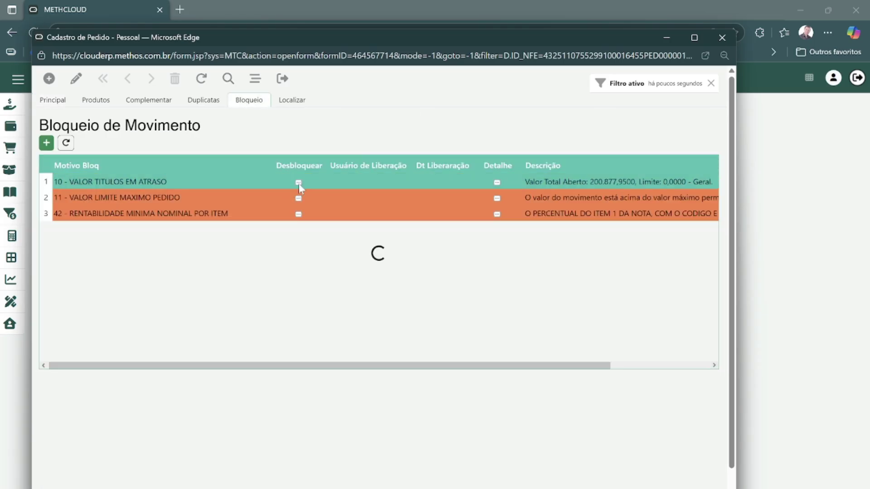
left_click(298, 198)
left_click(298, 215)
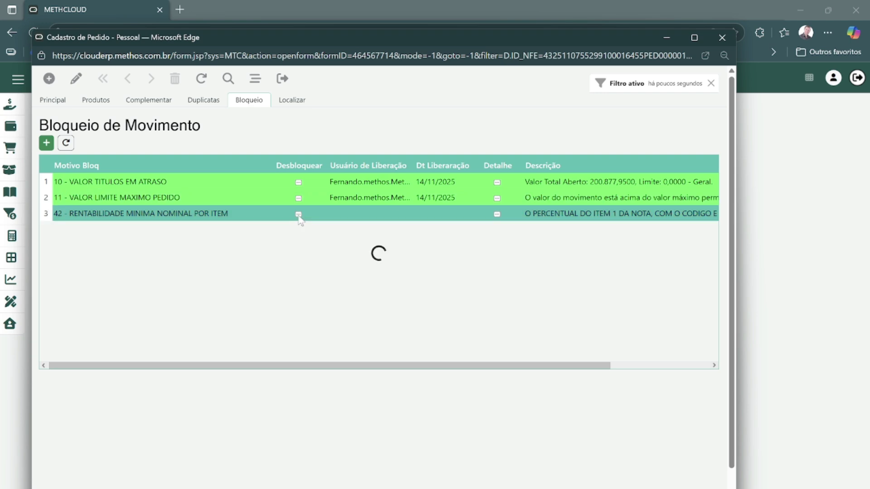
left_click(58, 102)
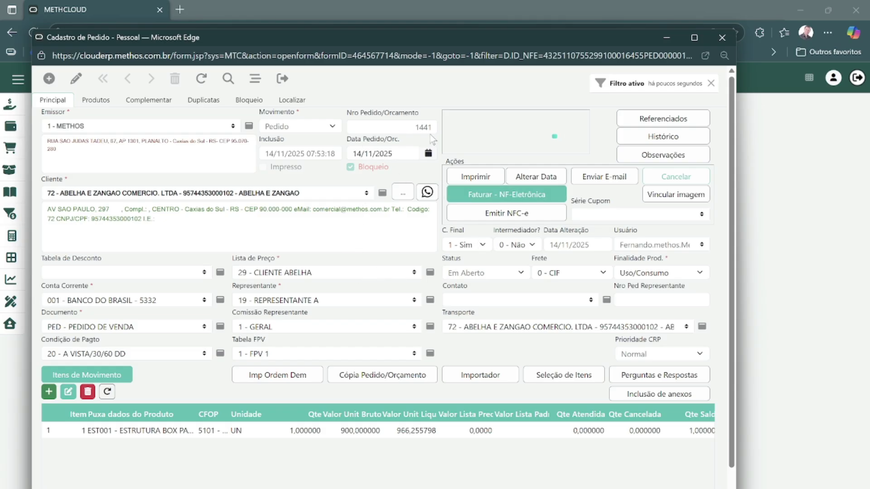
- Search the main menu for "funil", view the Dashboard Funil de Vendas by value, and close it
left_click(12, 394)
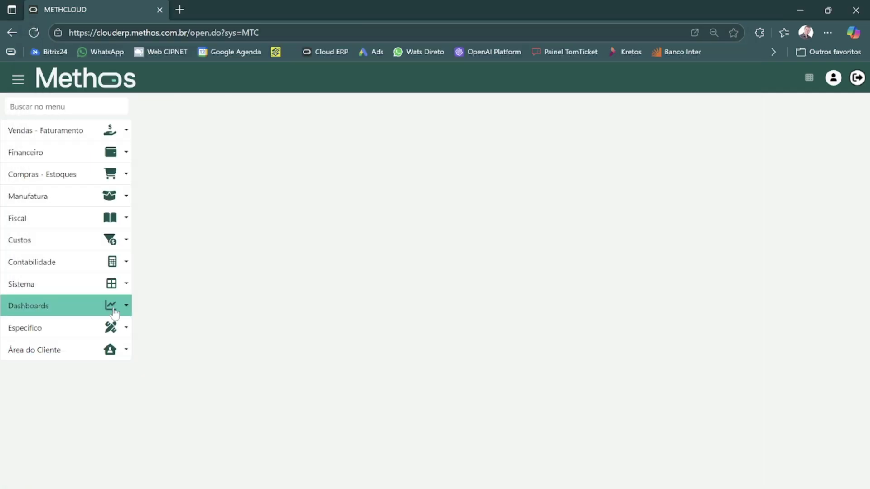
left_click(99, 108)
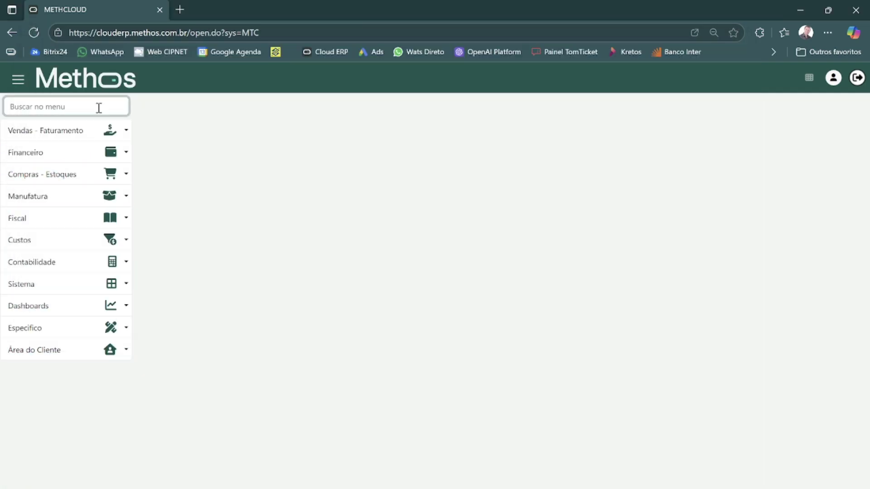
type("funil")
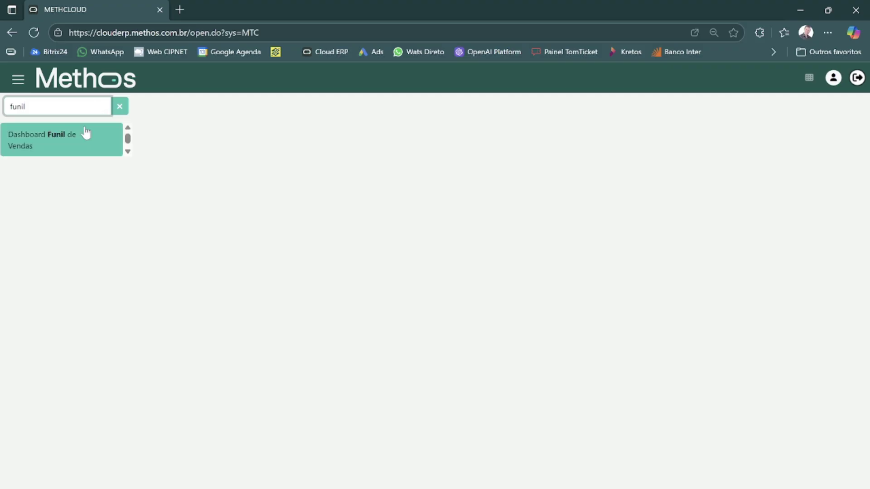
left_click(64, 143)
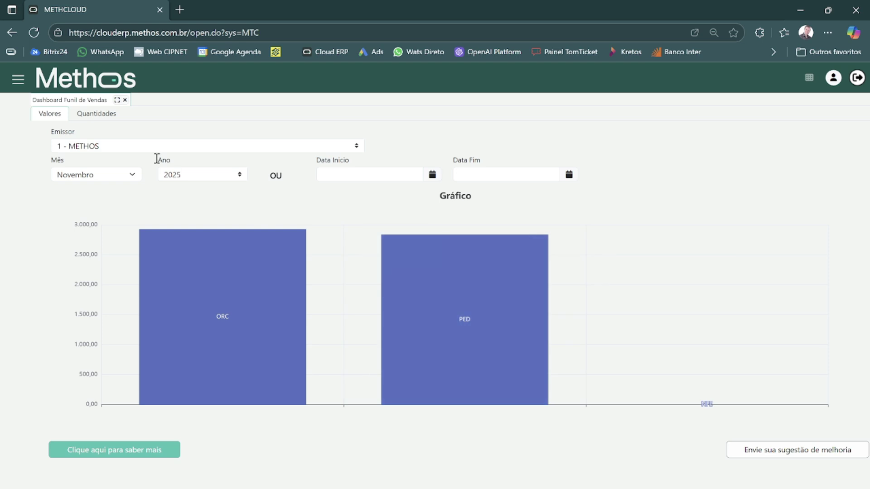
left_click(126, 99)
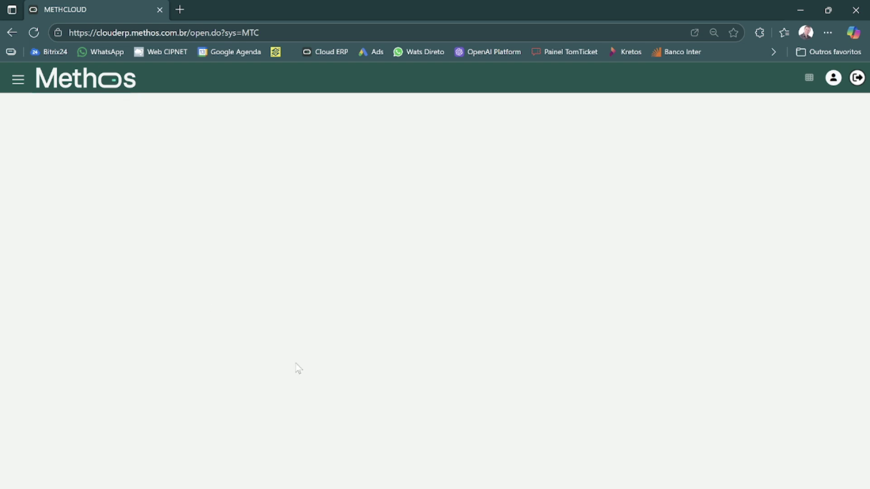
- Bring the Cadastro de Pedido window back to the front and close it
mouse_move(502, 488)
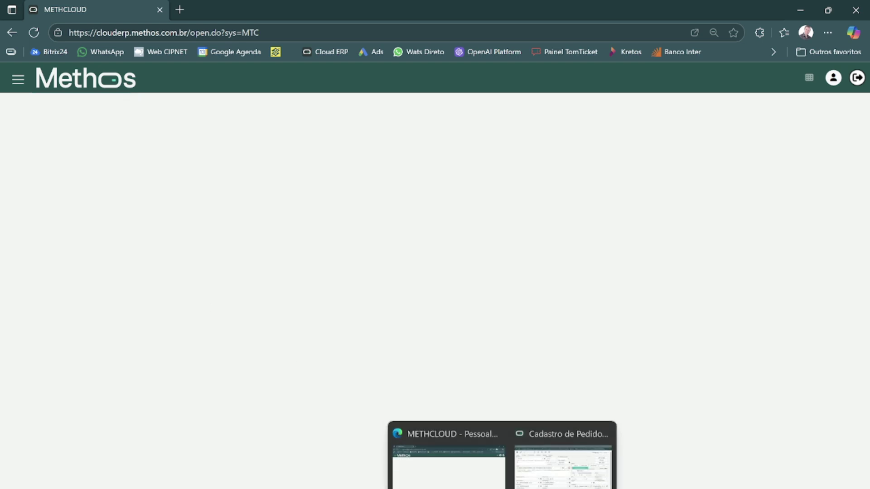
left_click(562, 455)
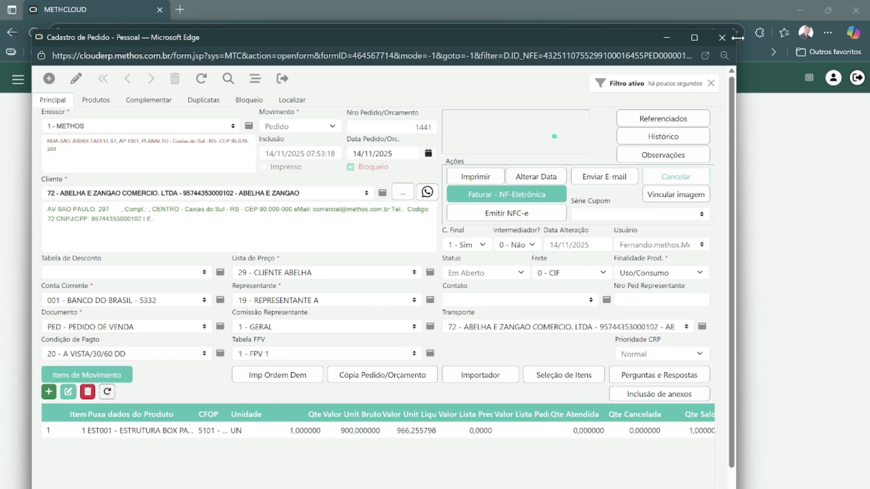
left_click(724, 38)
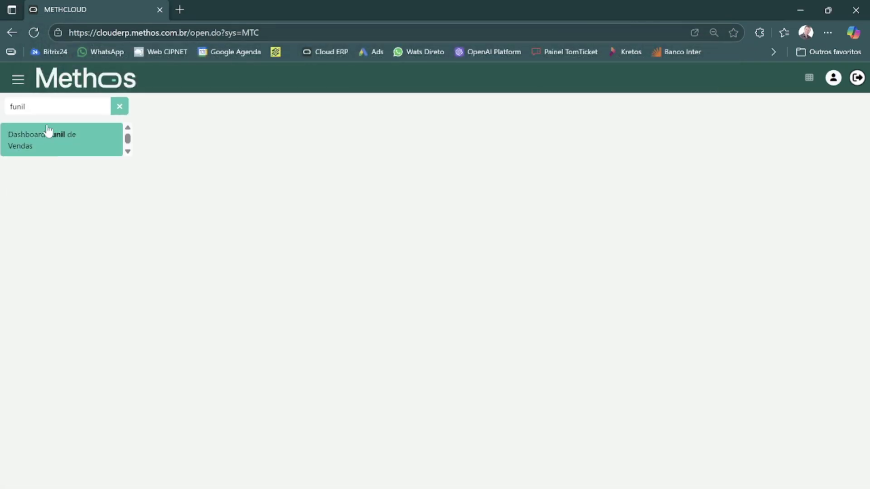
- Search the main menu for "arvo" and open the Arvore de Estrutura screen
double_click(46, 110)
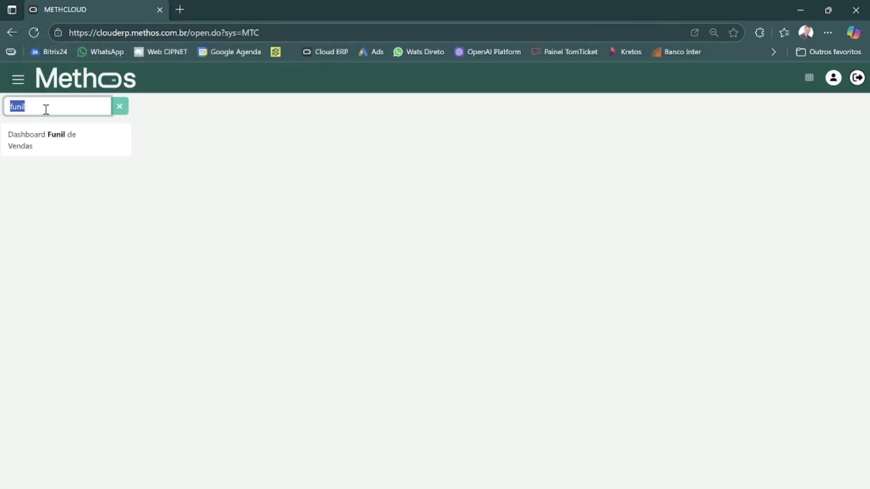
type("arvo")
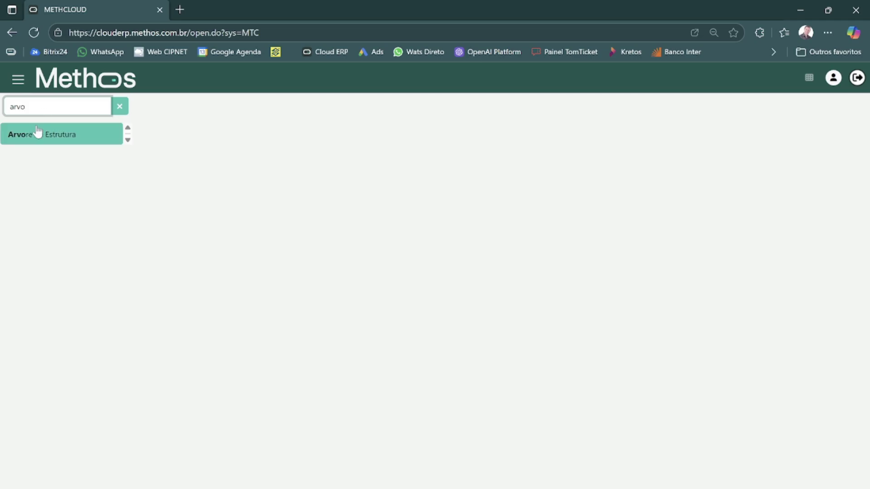
left_click(35, 136)
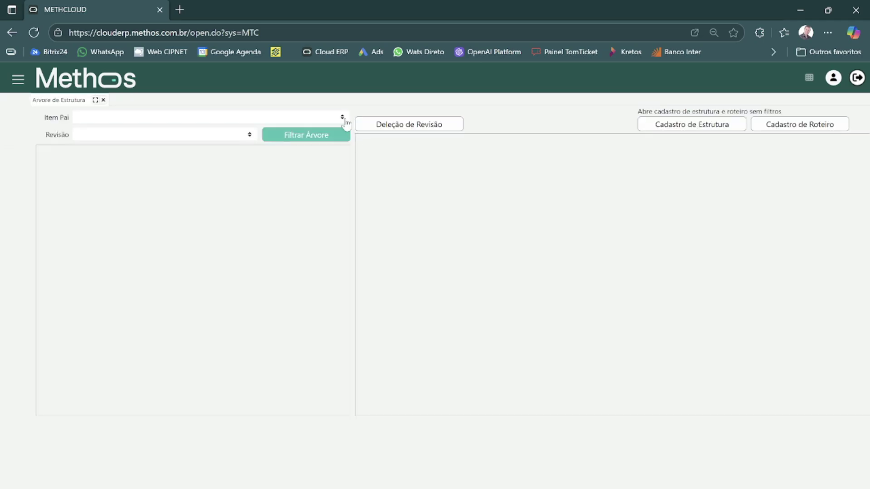
- Filter the structure tree by the parent item BOX001 - BOX PAULINEA 1400 1380X1880 INTEIRO
left_click(343, 119)
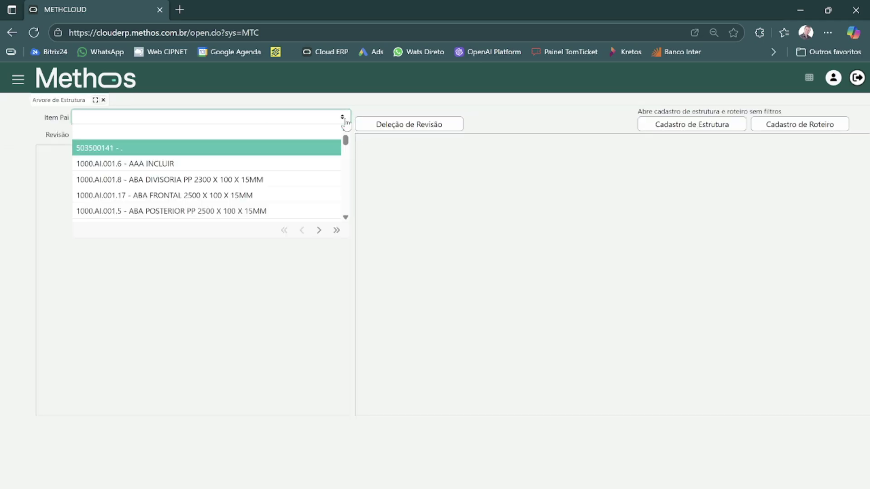
type("box")
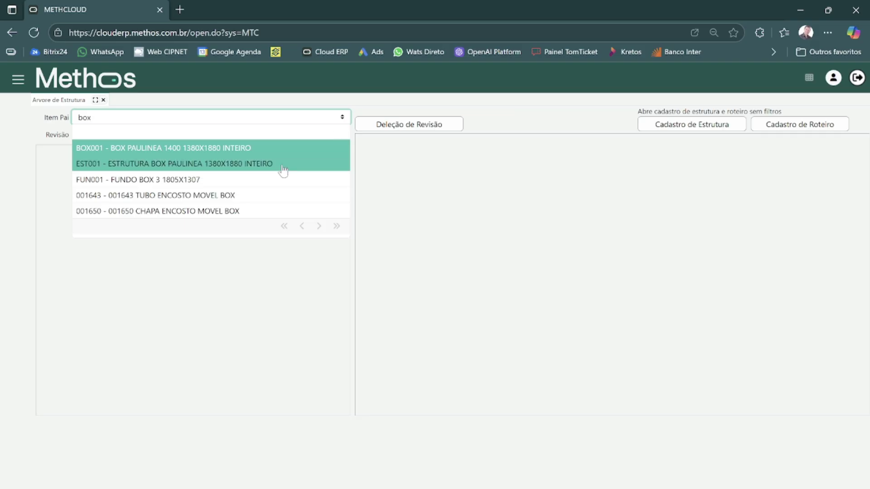
left_click(239, 148)
left_click(316, 140)
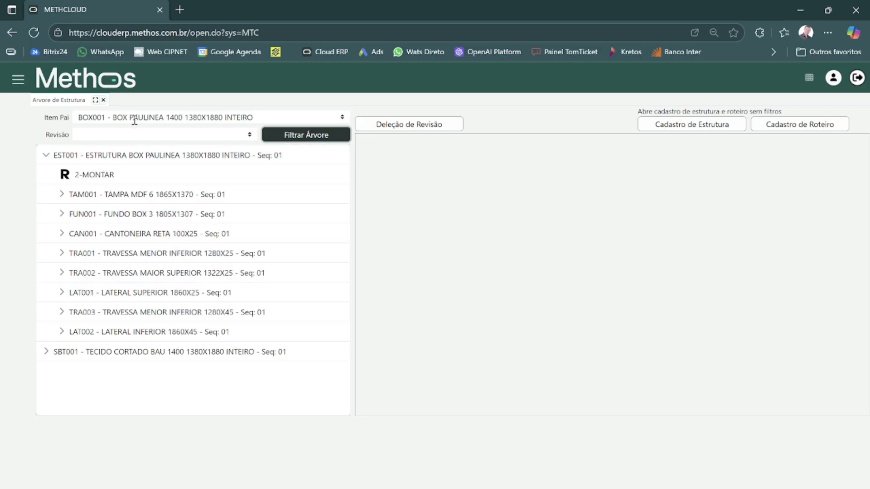
- Examine the structure records of EST001 and its TAM001 lid, expanding TAM001's components and collapsing them again
left_click(50, 162)
left_click(50, 159)
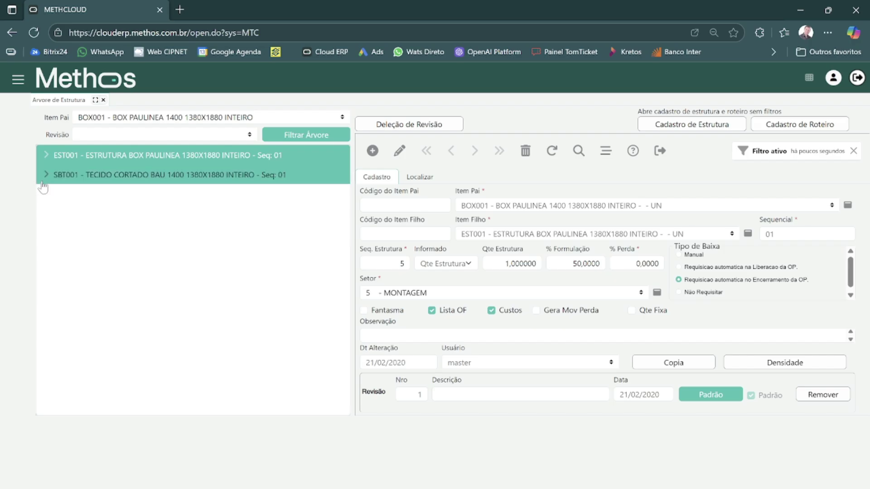
left_click(46, 156)
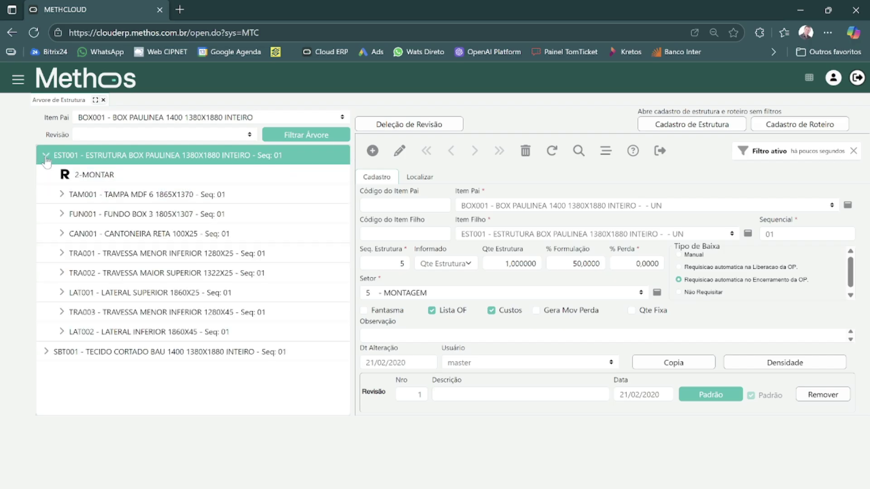
left_click(62, 195)
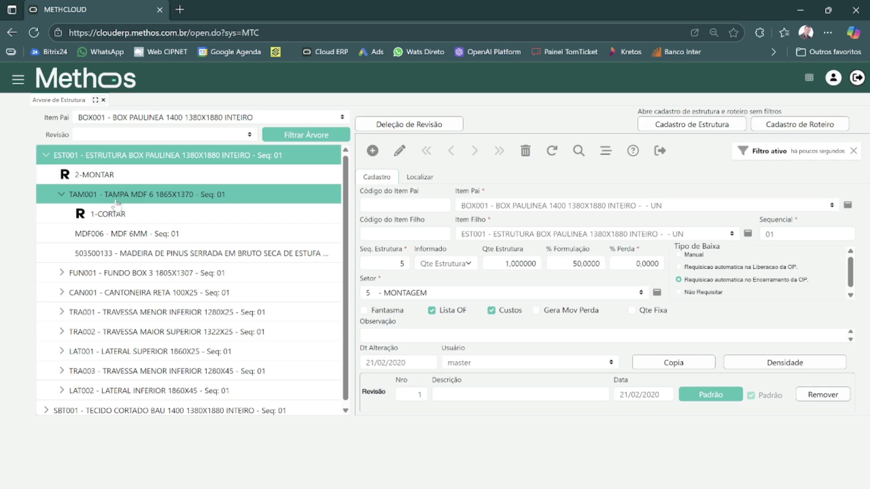
left_click(66, 204)
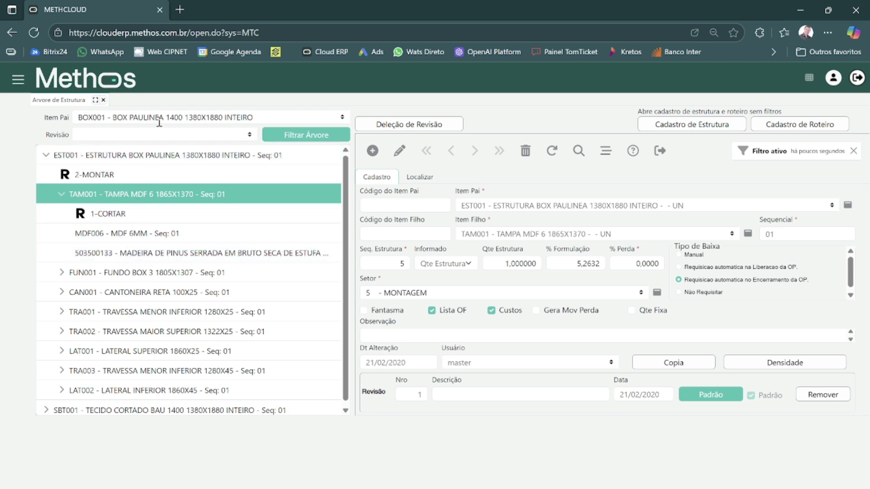
left_click(61, 194)
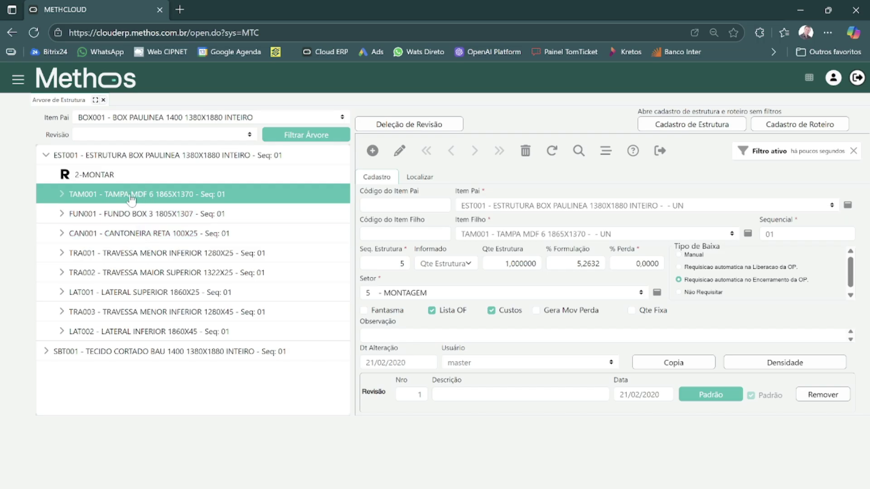
- Search the main menu for "item" and open the Cadastro de Item screen
left_click(19, 81)
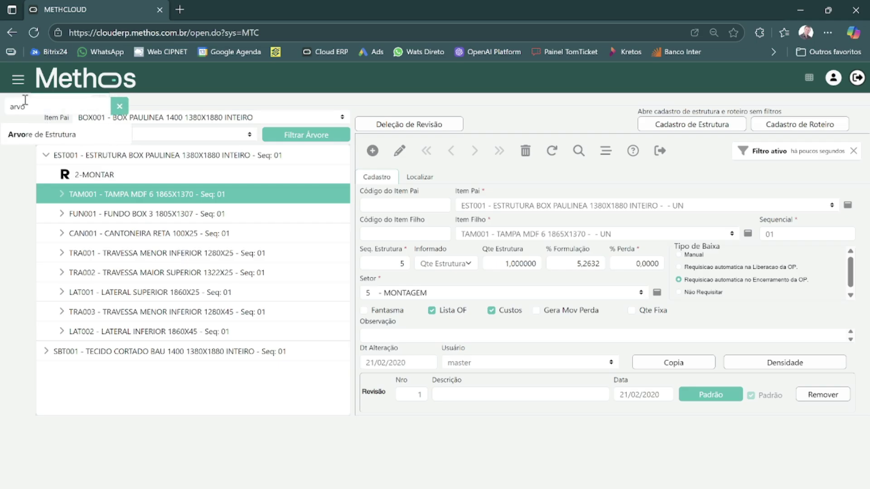
double_click(28, 102)
type("item")
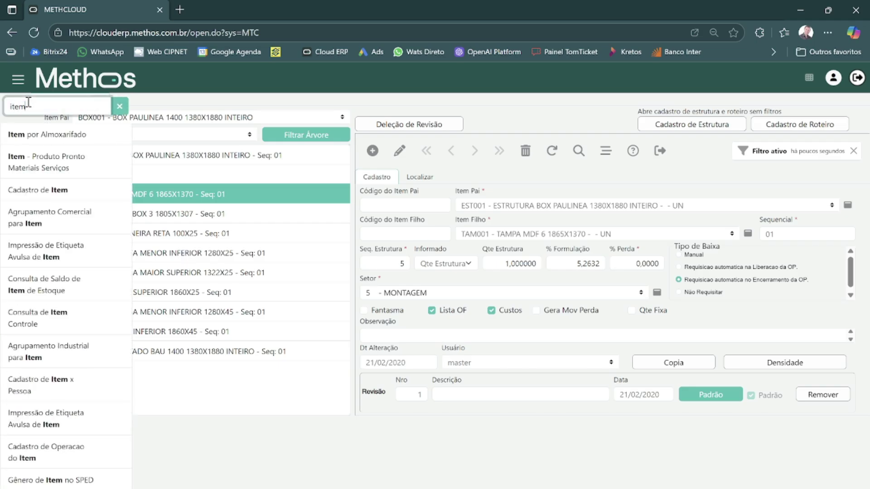
left_click(27, 188)
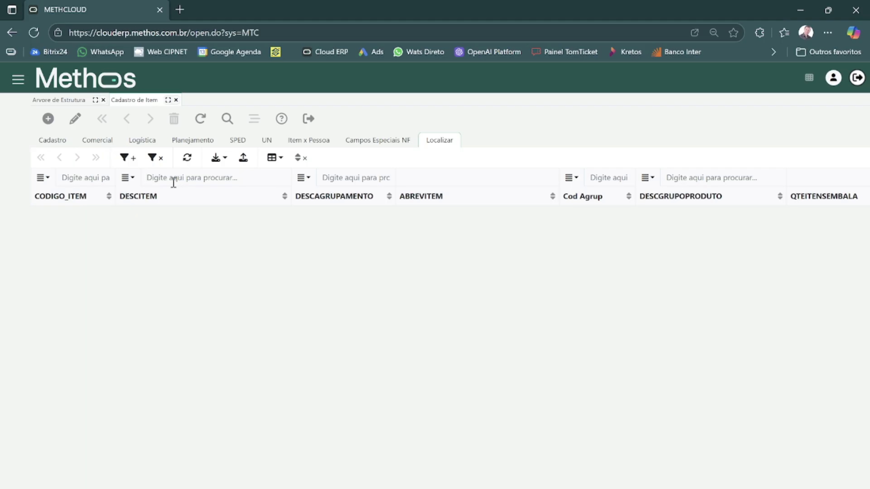
- Filter the items by code "tam" and open the planning data of TAM001
type("tam")
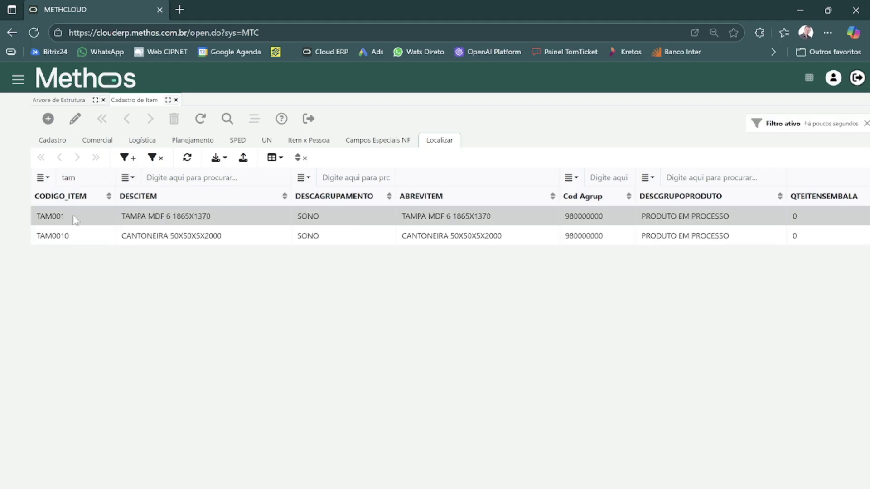
double_click(73, 216)
left_click(191, 147)
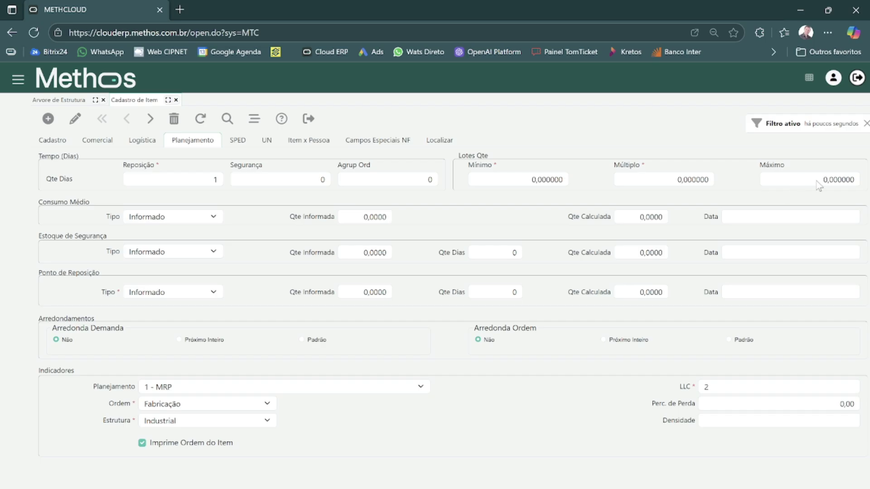
- Set TAM001's average consumption type to Calculado with a calculated quantity of 10
left_click(208, 219)
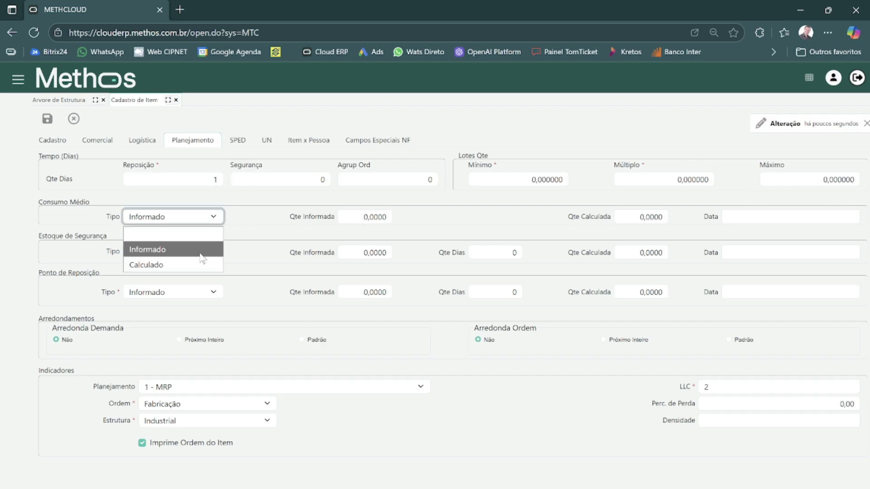
left_click(213, 266)
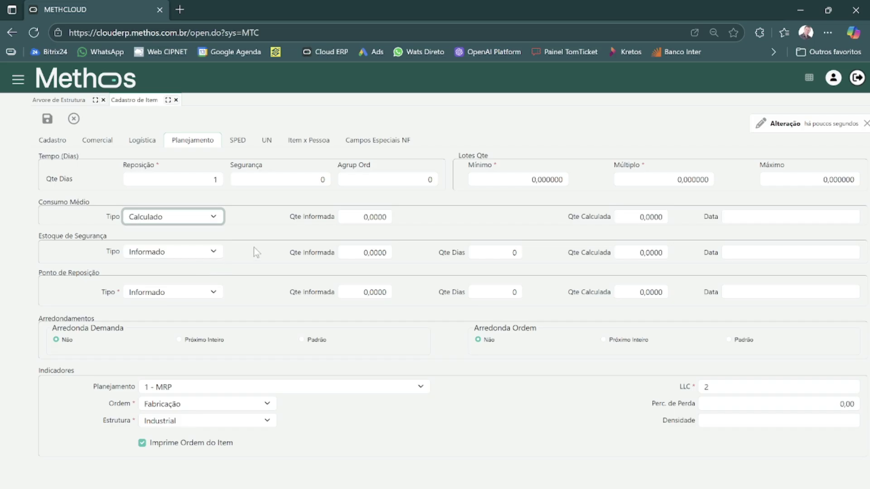
left_click(636, 218)
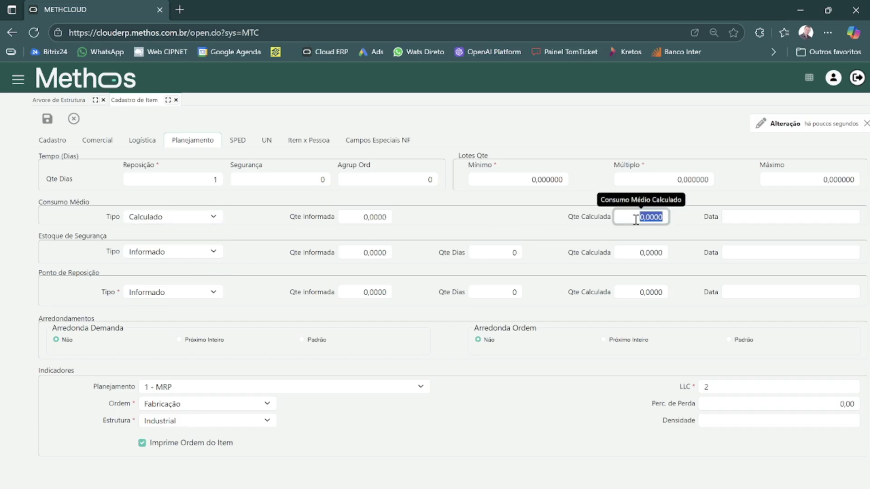
type("10")
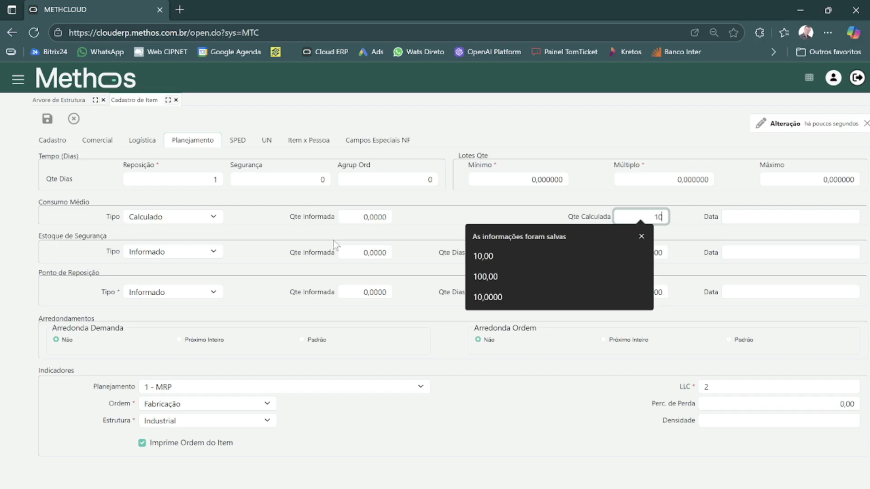
- Set TAM001's safety stock type to Calculado with 10 days and a calculated quantity of 100
left_click(214, 252)
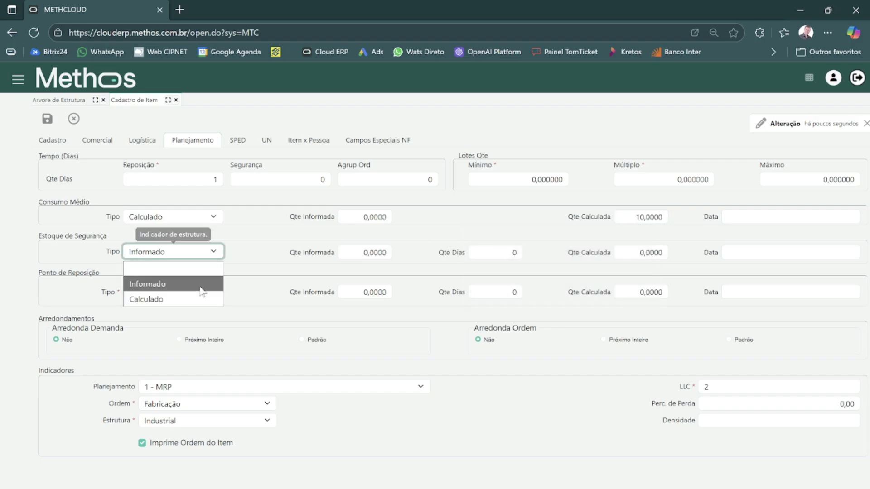
left_click(195, 300)
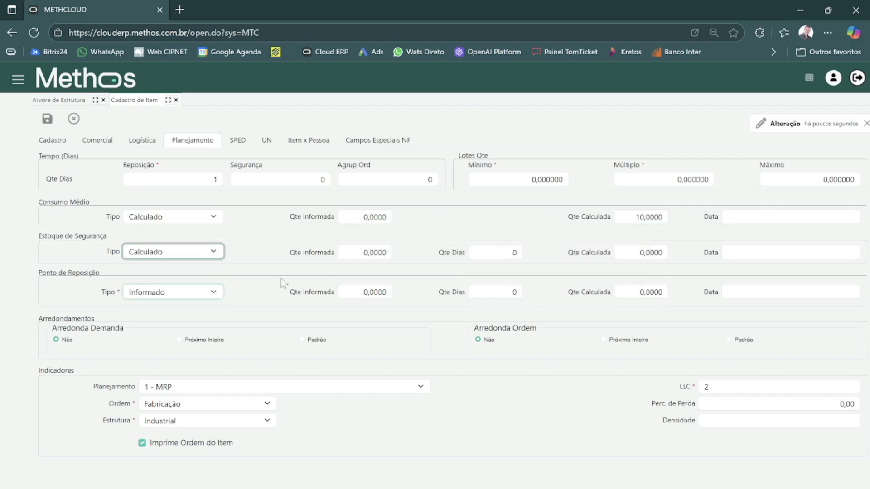
left_click(492, 249)
type("10")
key("Tab")
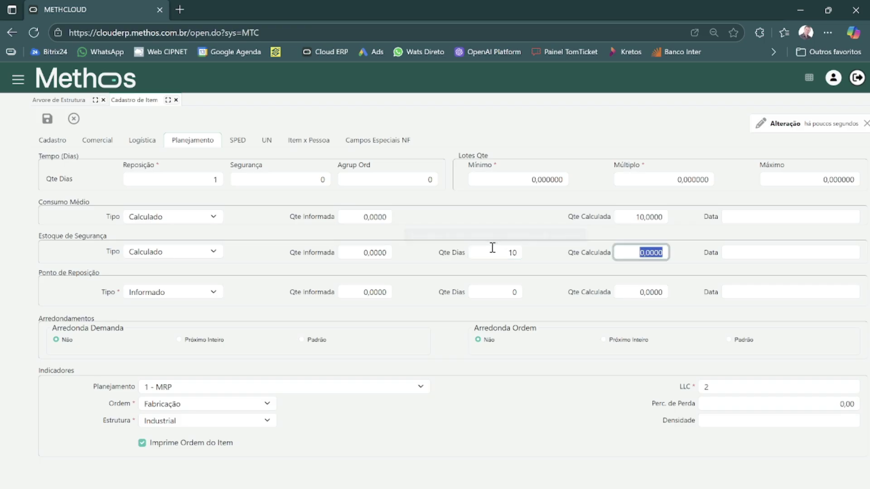
type("100")
key("Tab")
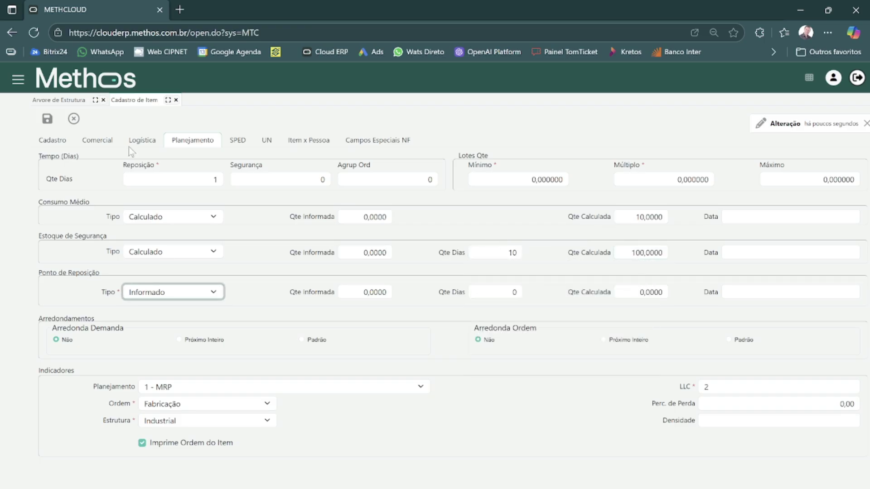
- Return to the structure tree, expand TAM001 and view the records of its MDF006 and 503500133 components
left_click(82, 101)
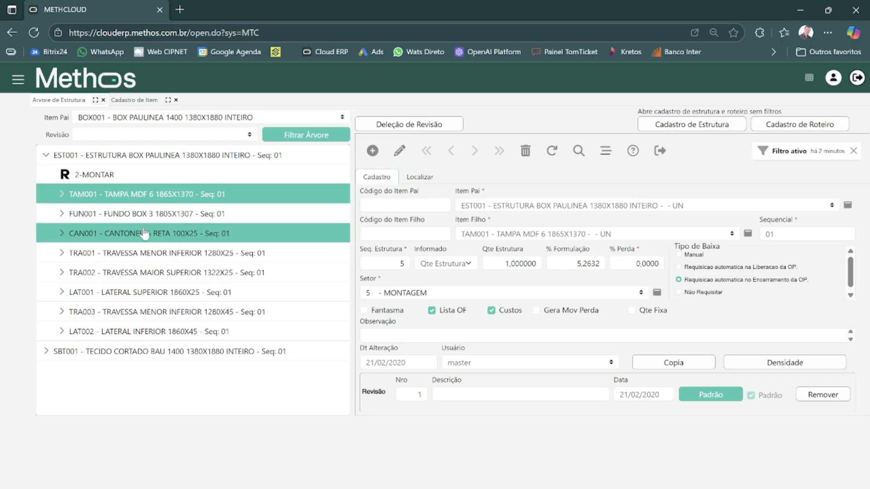
left_click(62, 195)
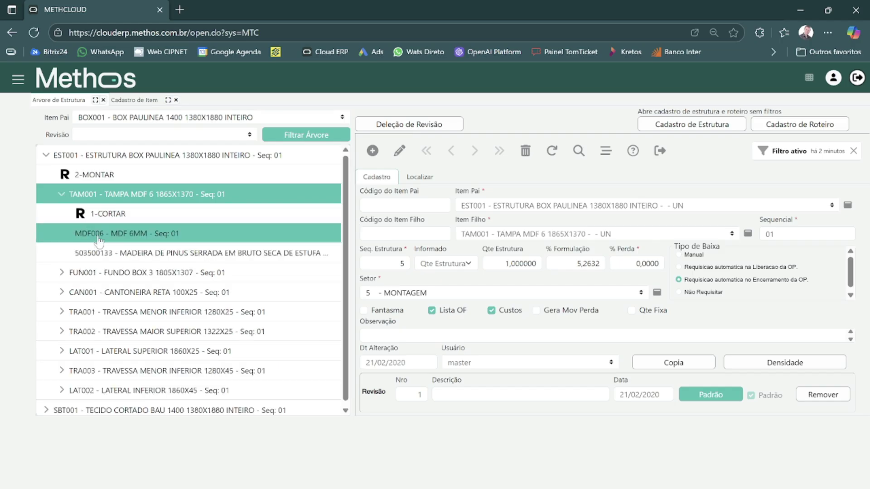
left_click(114, 239)
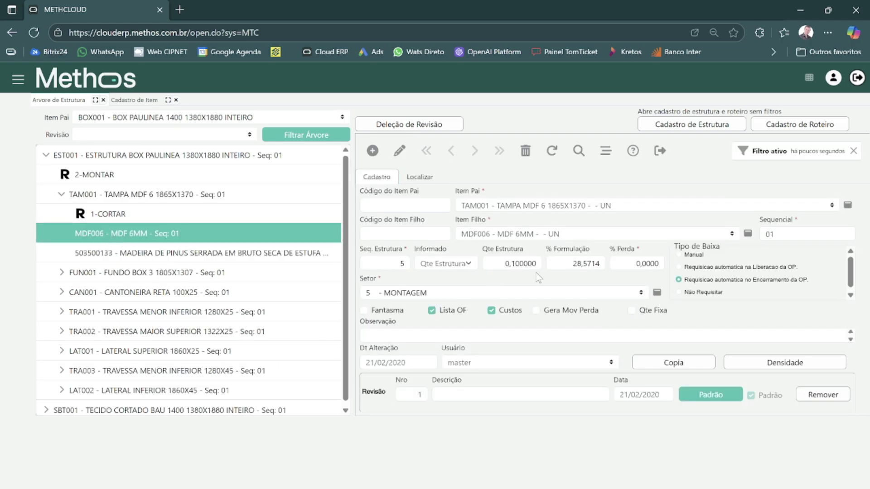
left_click(238, 254)
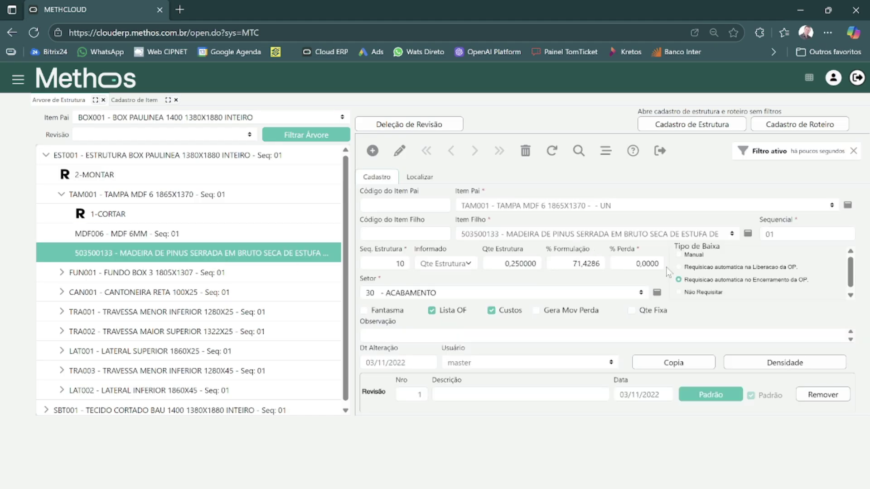
left_click(189, 239)
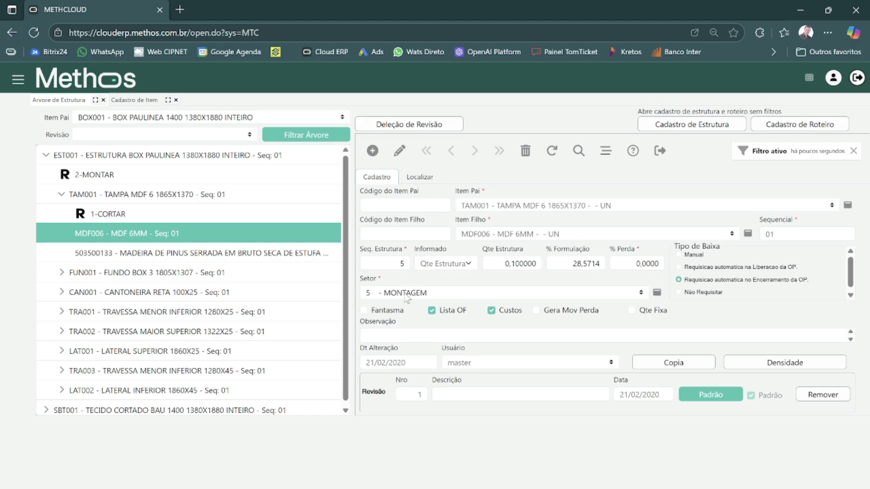
- View EST001's 2-MONTAR routing operation, open the sector register from its sector and advance to sector 10 PRODUCAO
left_click(98, 176)
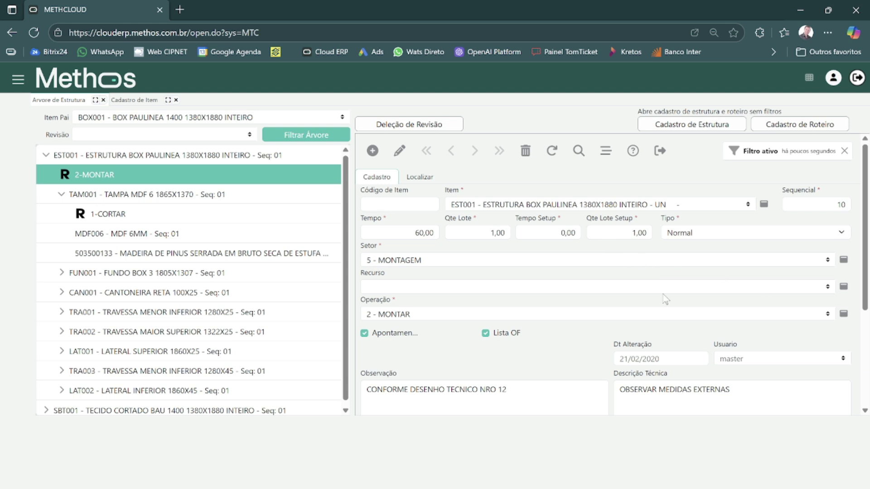
left_click(843, 261)
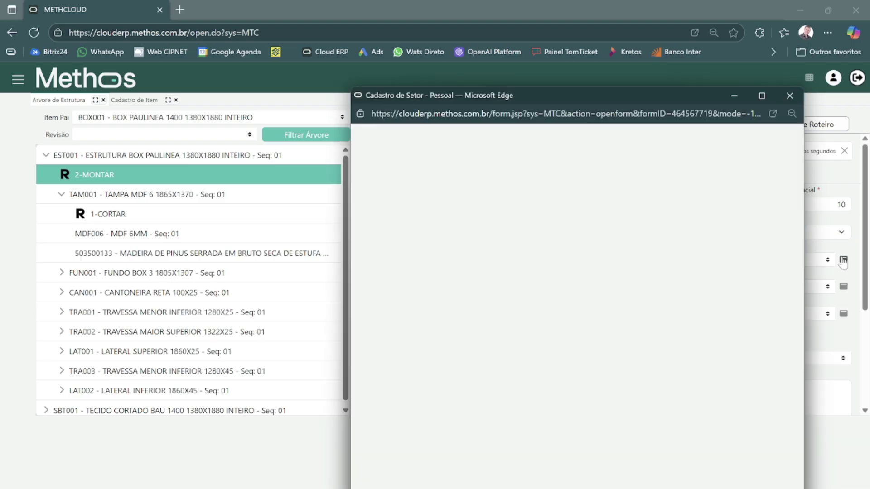
left_click(471, 143)
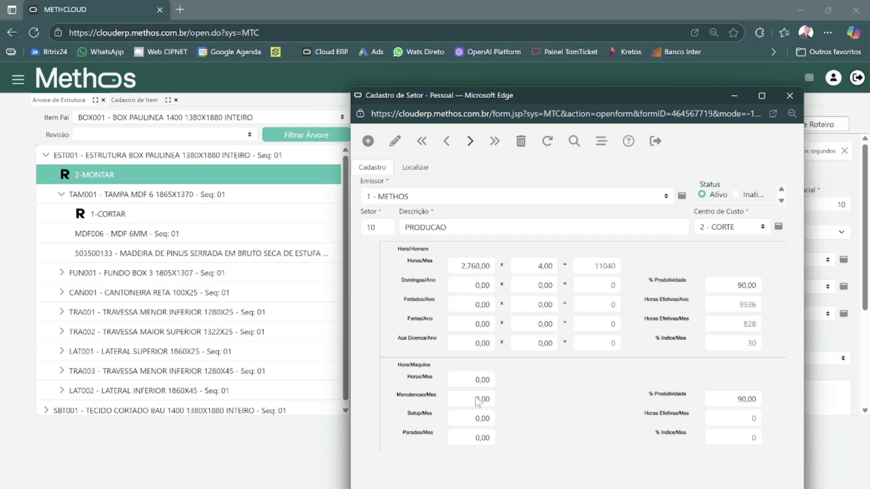
- View the cost center register from the PRODUCAO sector, and close both the cost center and sector windows
left_click(779, 227)
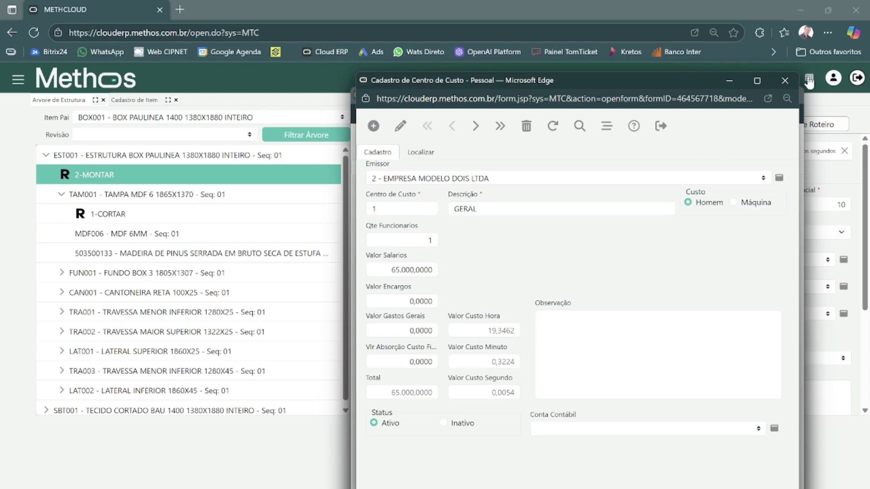
left_click(785, 81)
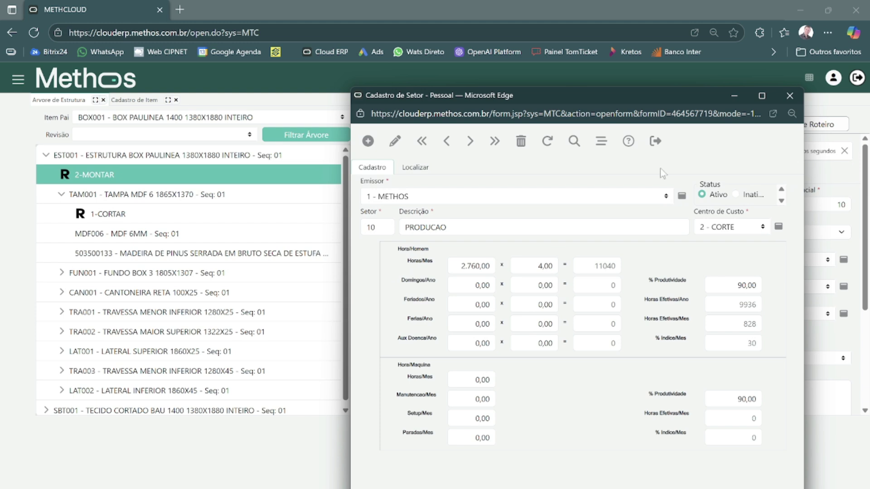
left_click(790, 96)
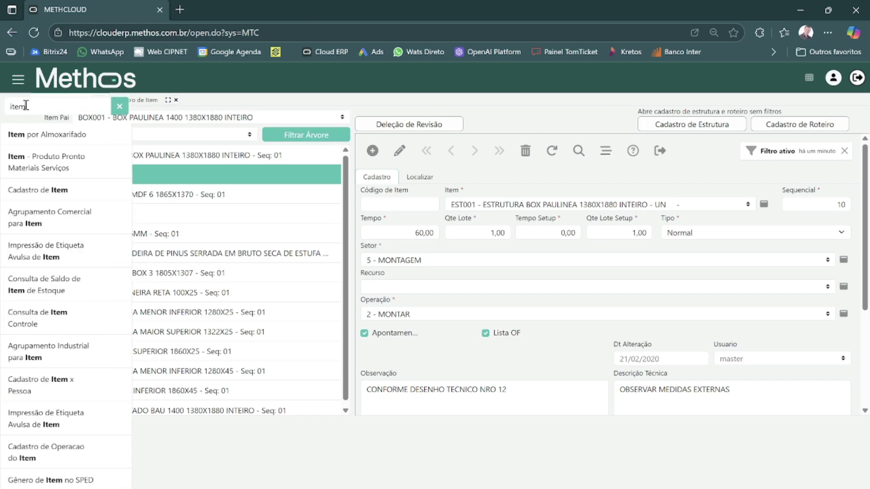
- Find "custo" among the system's functions and open the Relatório Custo Detalhado de Item form
double_click(23, 105)
type("custo")
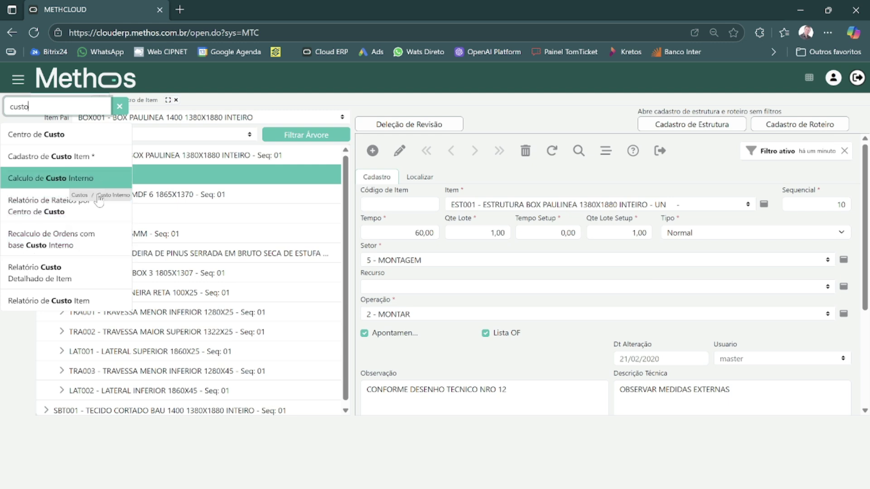
left_click(63, 279)
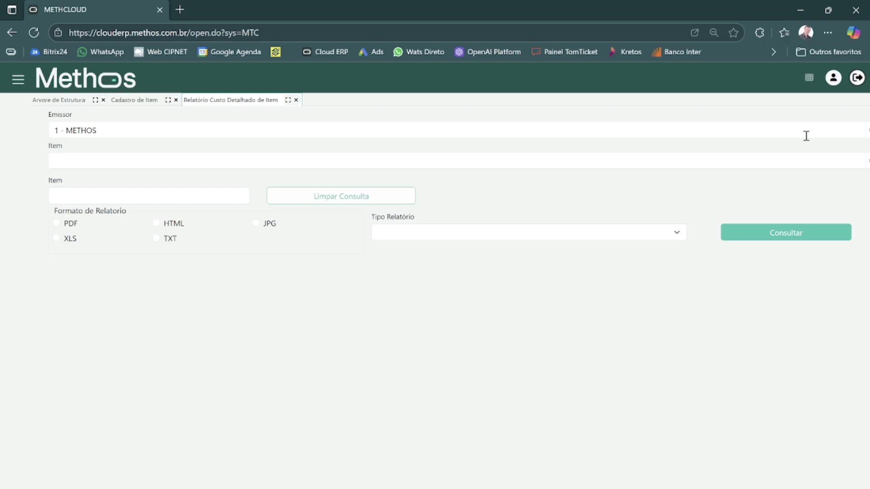
- Generate the Relatório de Custo Interno Discriminado de Itens for item BOX001 - BOX PAULINEA 1400 1380X1880 INTEIRO
left_click(775, 157)
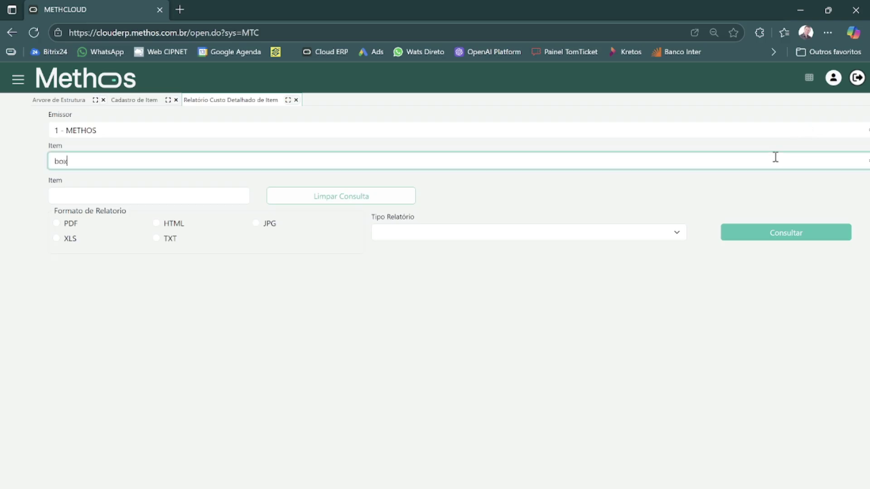
type("box")
left_click(603, 197)
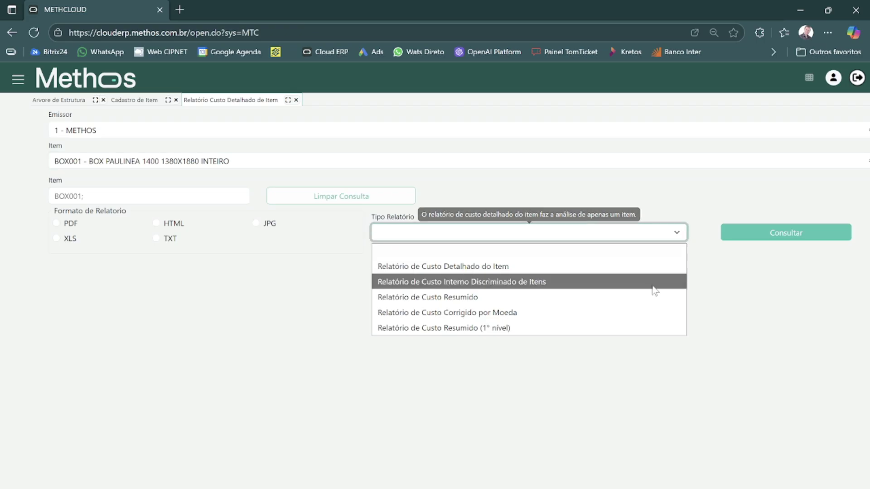
left_click(624, 281)
left_click(756, 241)
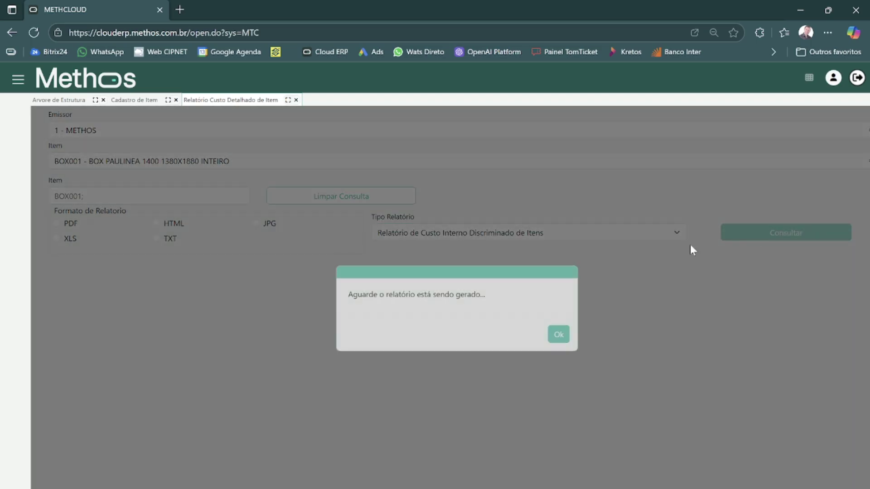
left_click(559, 336)
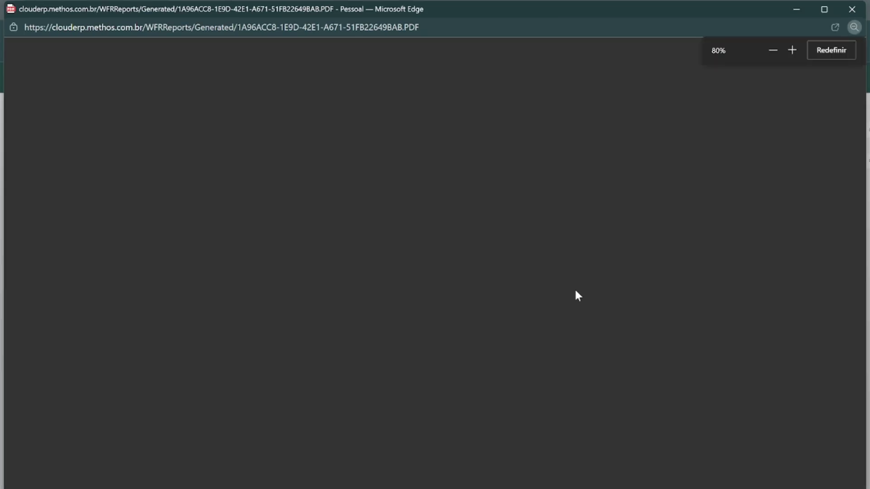
- Examine BOX001's operational routing costs, raw material costs and totals in the cost report, and close it
scroll(575, 291, "up", 3)
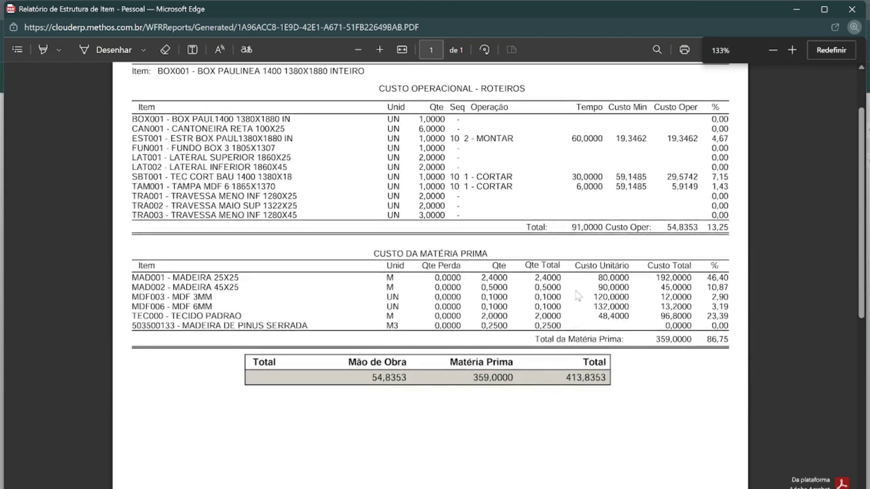
scroll(578, 295, "up", 1)
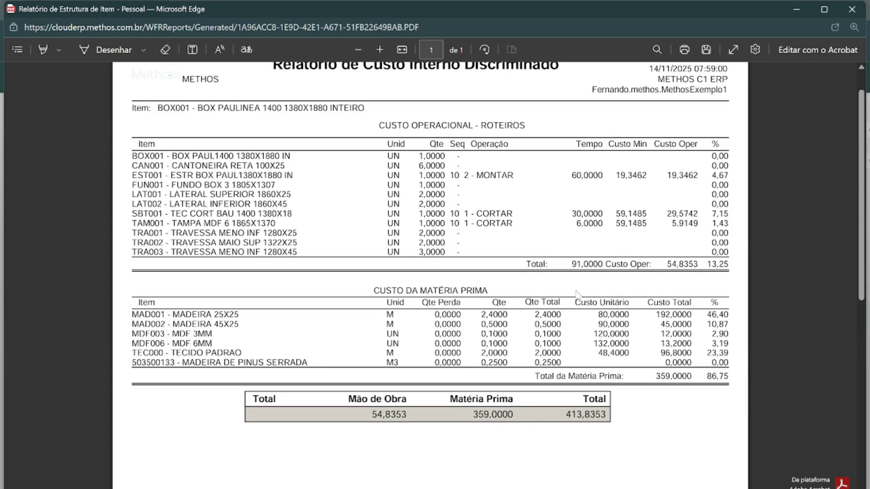
scroll(578, 295, "up", 1)
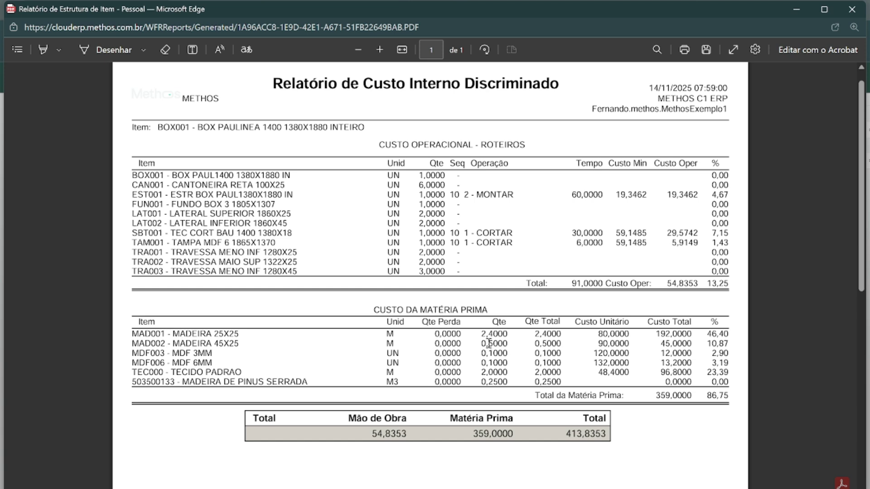
scroll(489, 343, "down", 1)
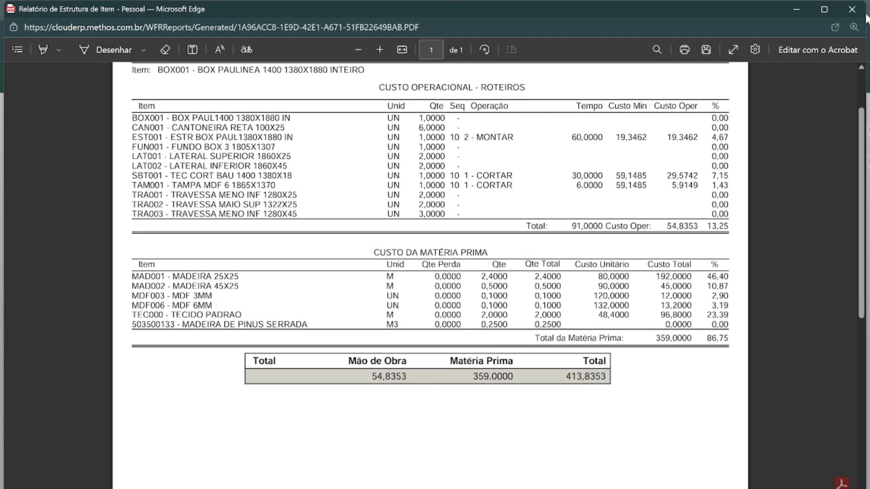
left_click(852, 9)
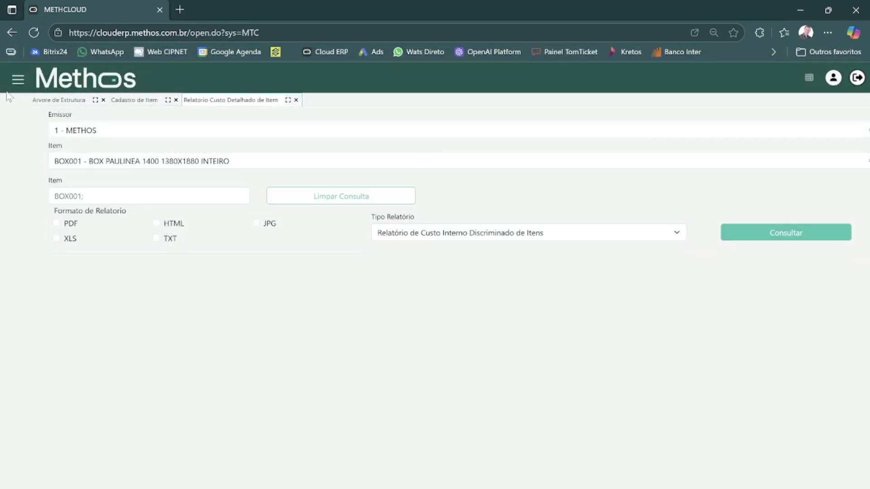
- Clear the function search, revisit the structure tree and item register, and view the available Planejamento indicator options without changing the selection
mouse_move(8, 93)
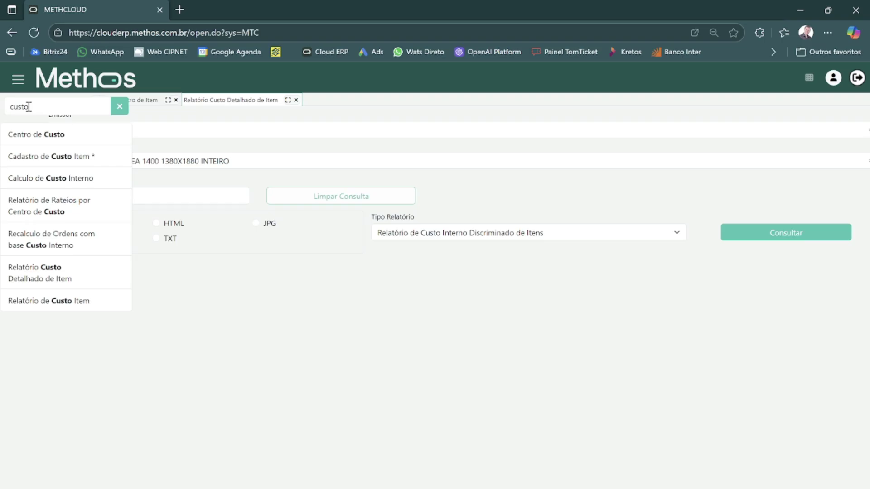
left_click(122, 109)
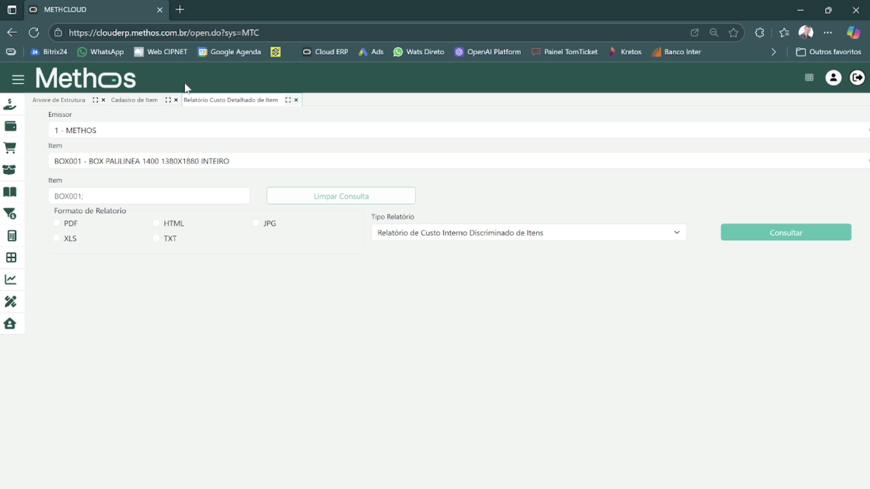
left_click(66, 103)
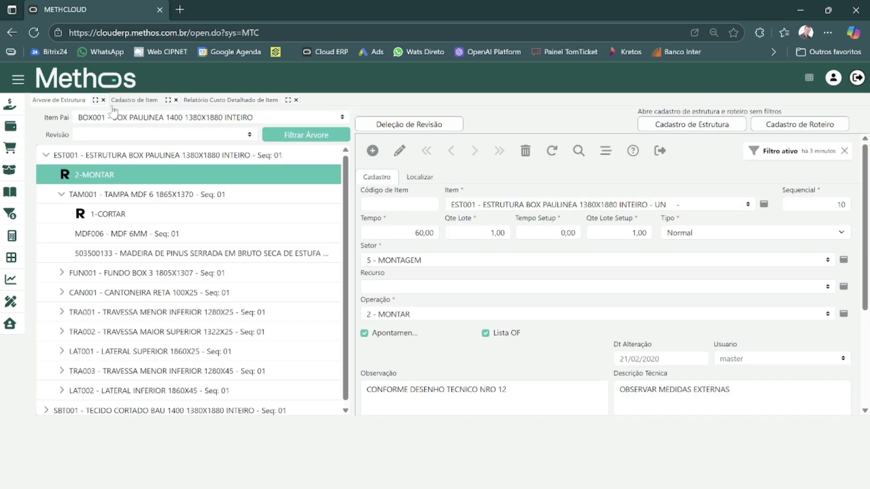
left_click(135, 100)
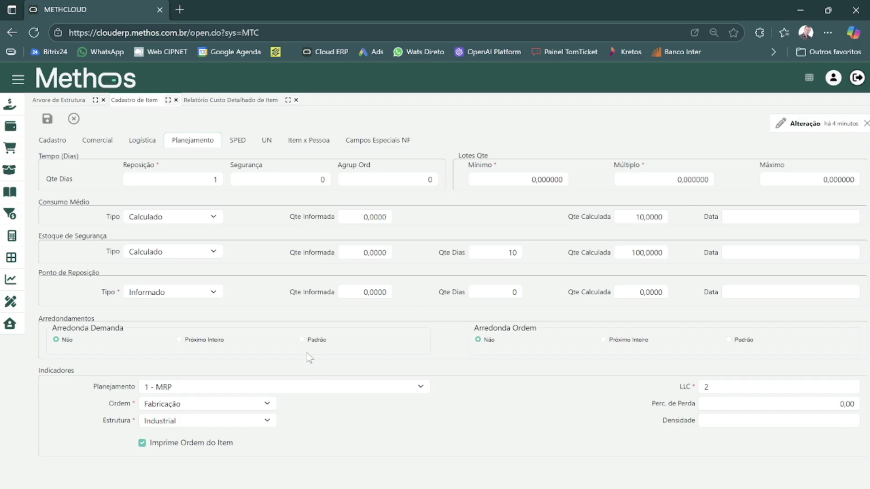
left_click(319, 388)
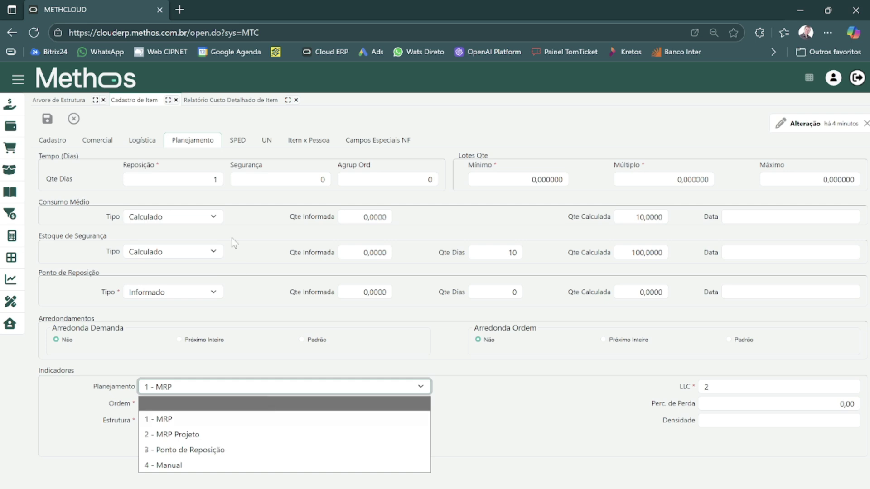
left_click(255, 260)
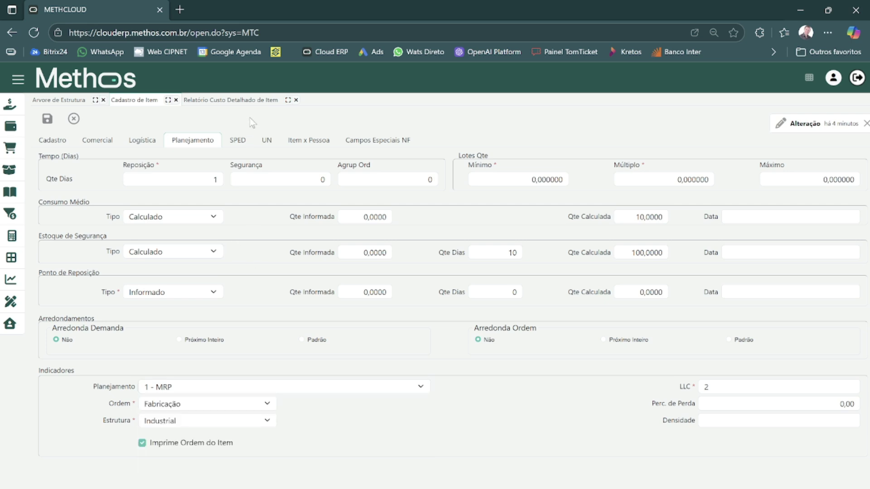
- Open the Relatório de Disponibilidade and filter it by the item grouping 980000000 - SONO
mouse_move(16, 111)
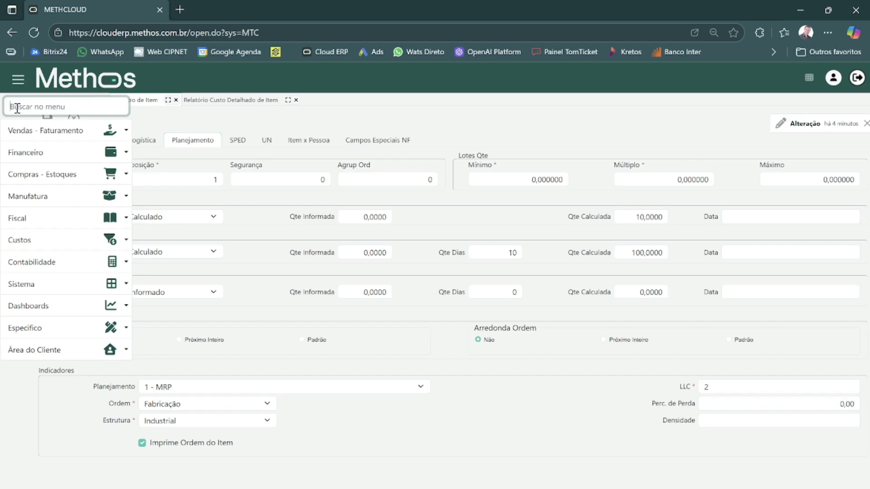
type("dispo")
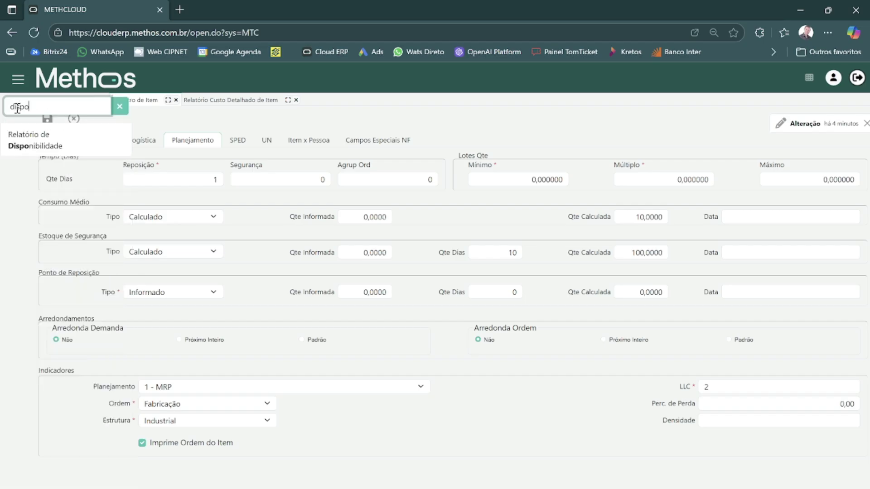
left_click(20, 151)
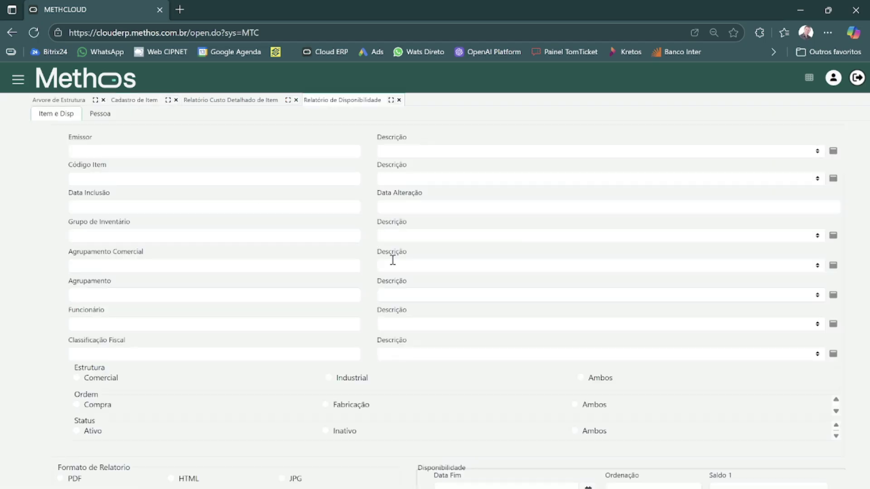
left_click(398, 297)
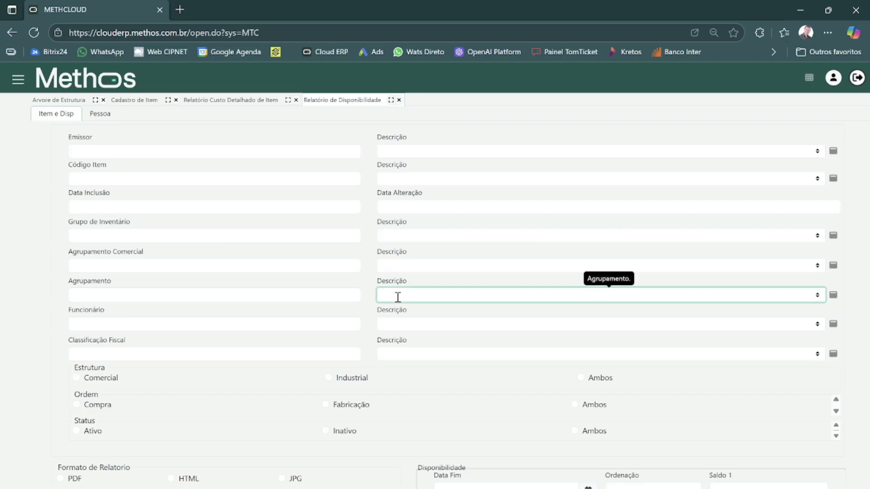
type("sono")
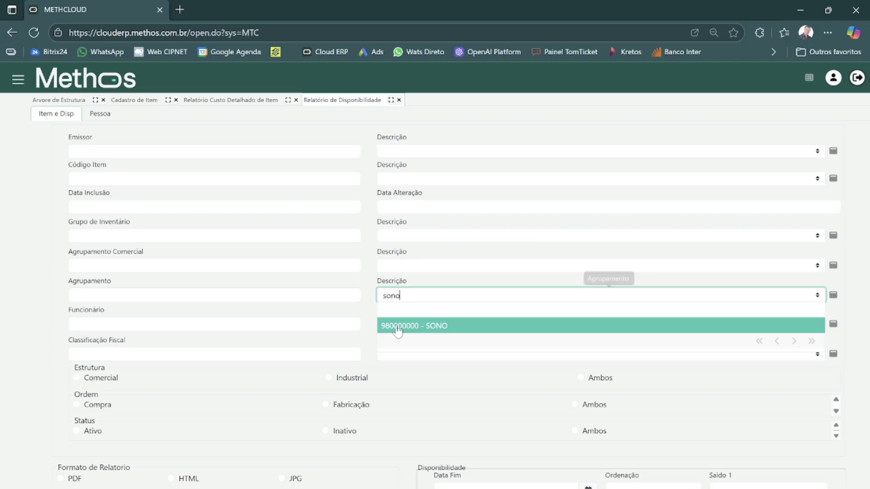
left_click(398, 328)
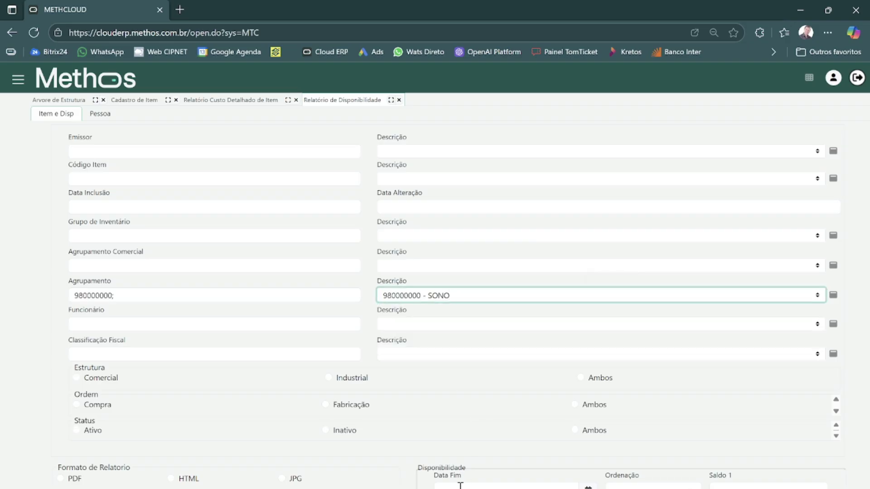
- Set the availability report's end date to 31/12/2025
left_click(460, 486)
type("31/12/2")
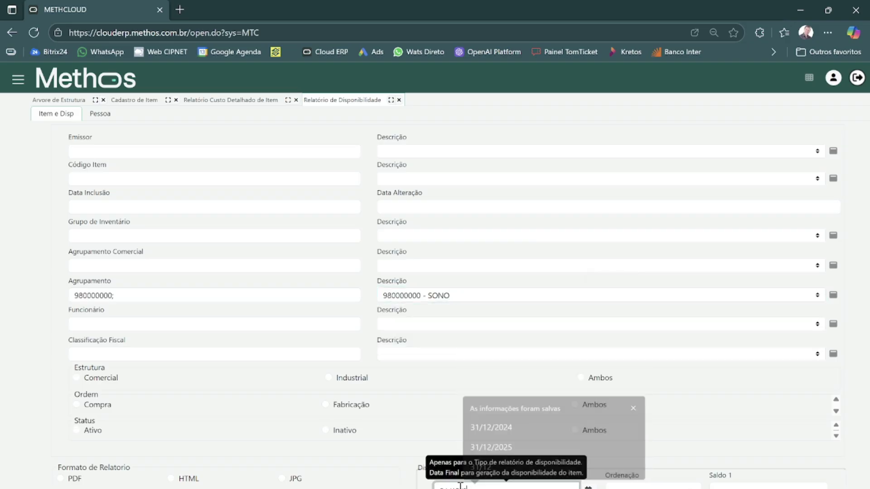
type("5")
key("BackSpace")
key("BackSpace")
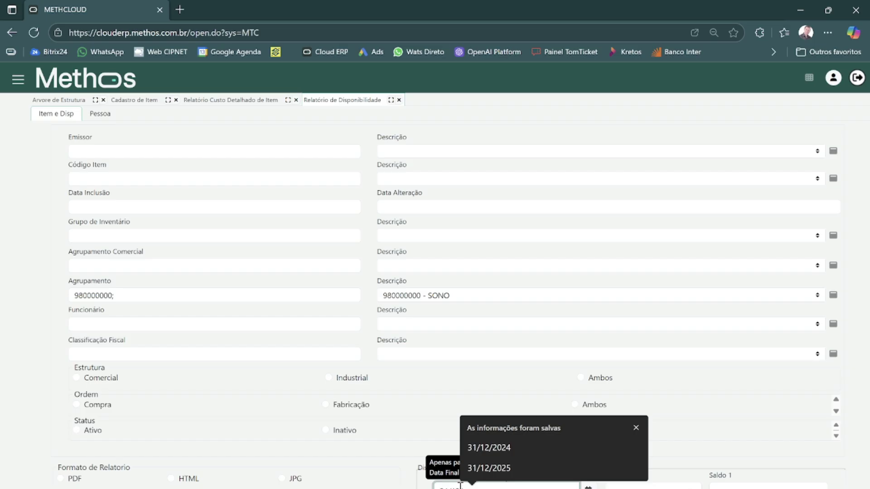
type("2025")
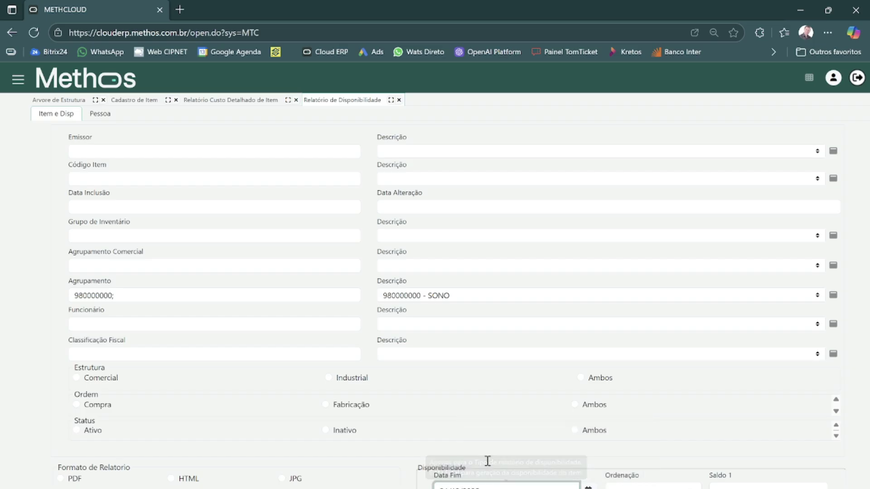
- Choose Rel. Disponibilidade as the report type and generate the report
scroll(488, 463, "down", 1)
left_click(389, 483)
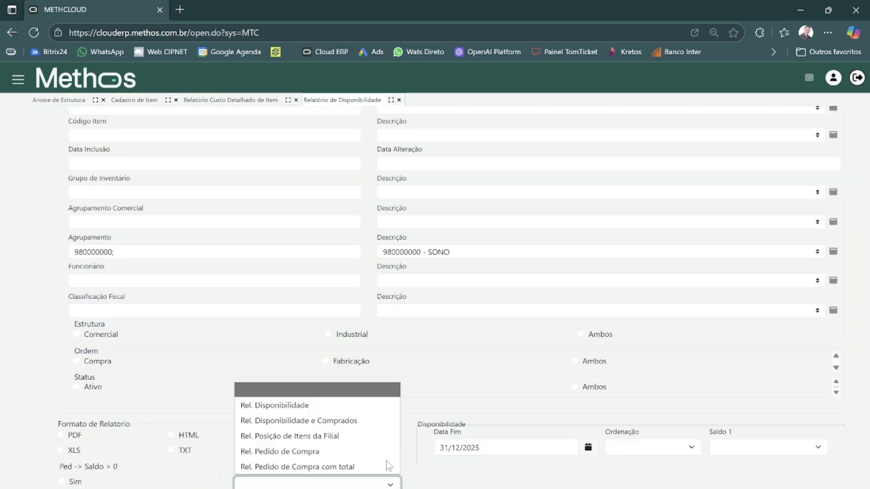
left_click(368, 408)
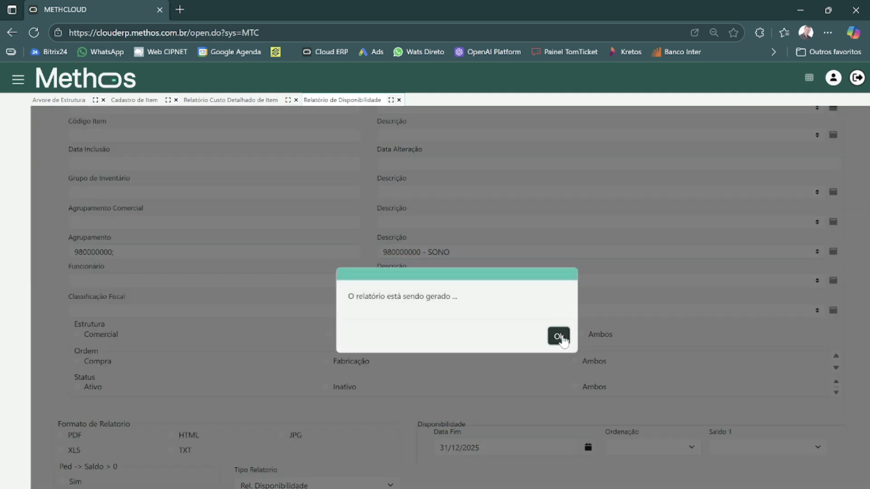
left_click(561, 337)
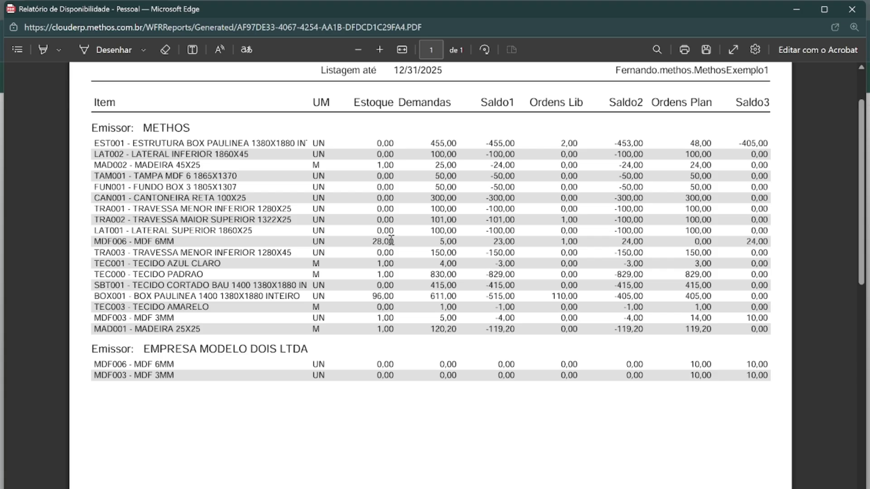
- Examine the stock, demand, planned order and balance figures for MDF006 and MDF003 in the availability report, and close it
scroll(391, 240, "up", 3)
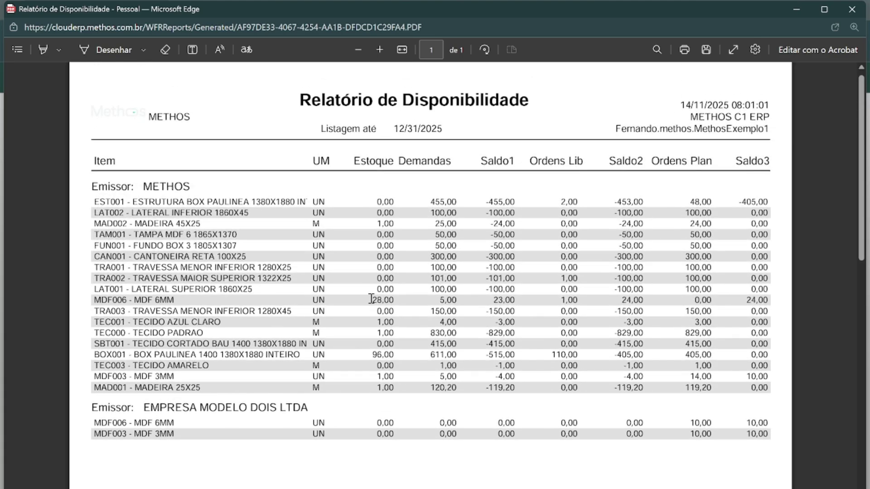
left_click_drag(372, 299, 390, 297)
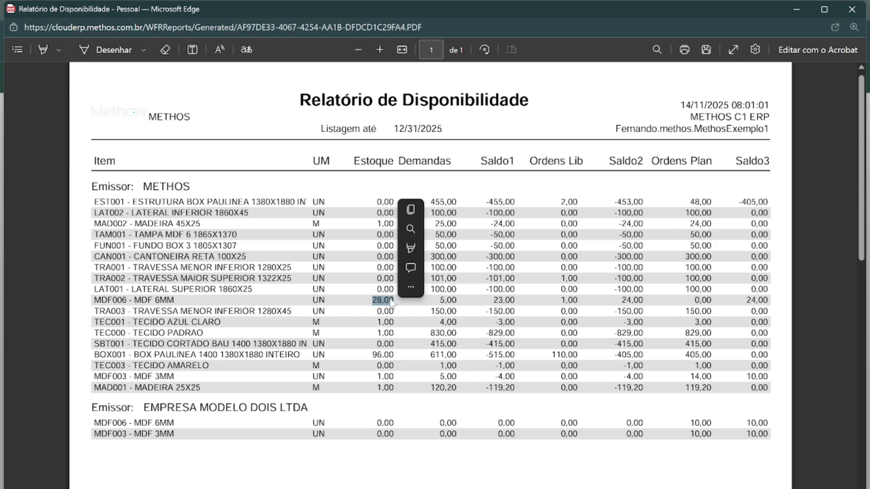
left_click(463, 302)
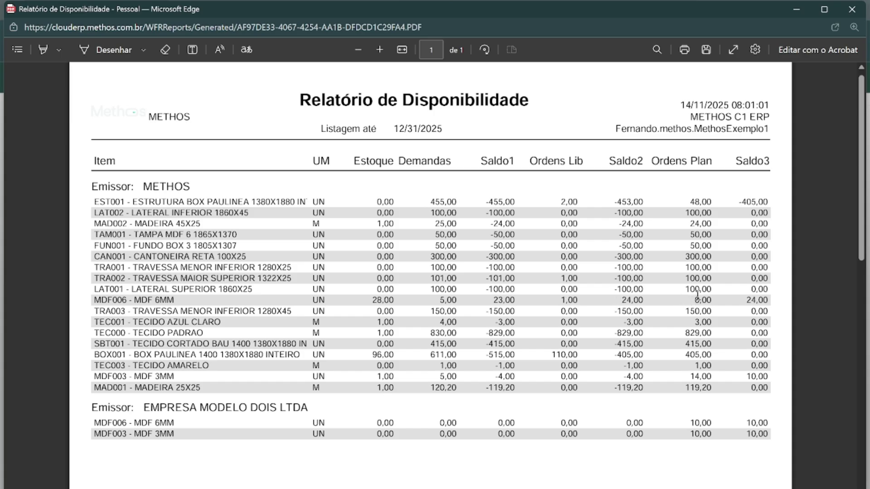
left_click_drag(692, 291, 709, 299)
left_click(710, 300)
left_click_drag(748, 374, 768, 376)
left_click(692, 195)
left_click(850, 14)
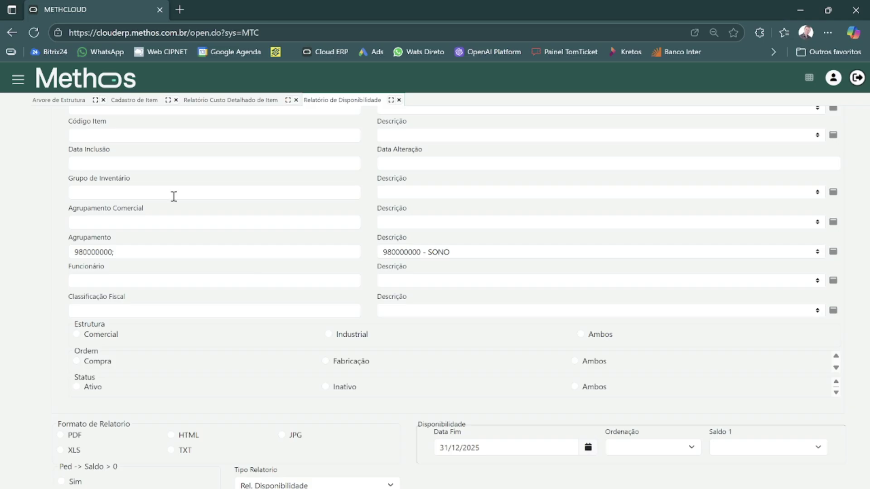
- Find and open the Procedimentos de Ordens de Fabricação screen
type("dispo")
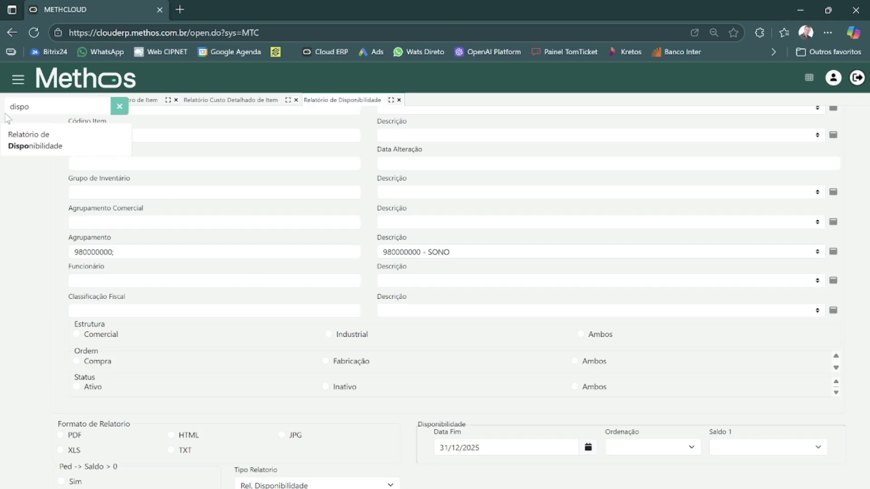
double_click(40, 108)
type("proc")
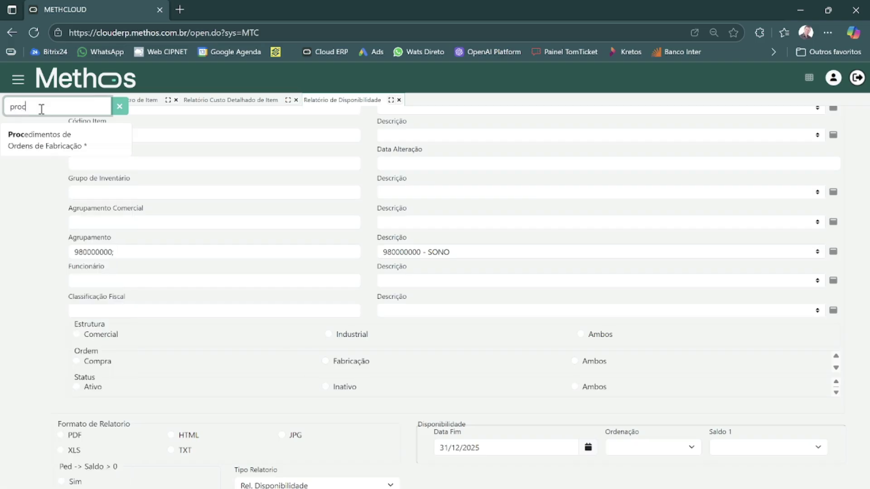
left_click(43, 144)
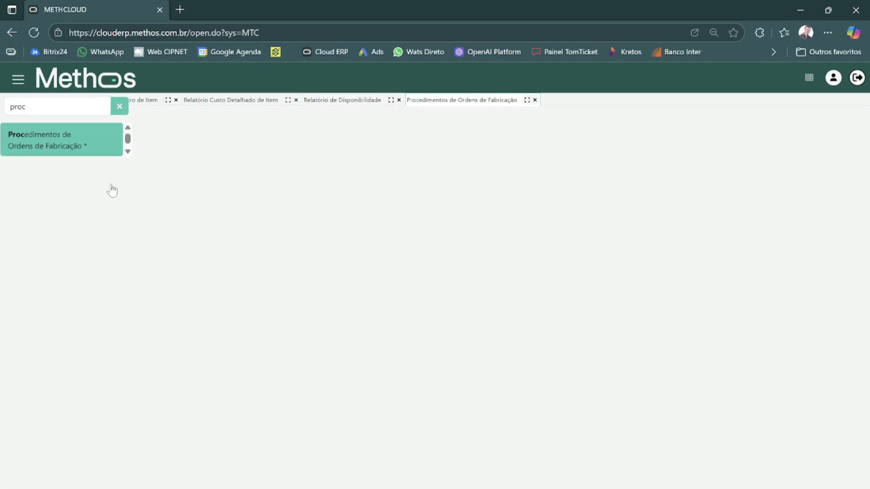
- Search the manufacturing order procedures for the industrial grouping 980000000 - SONO
left_click(682, 126)
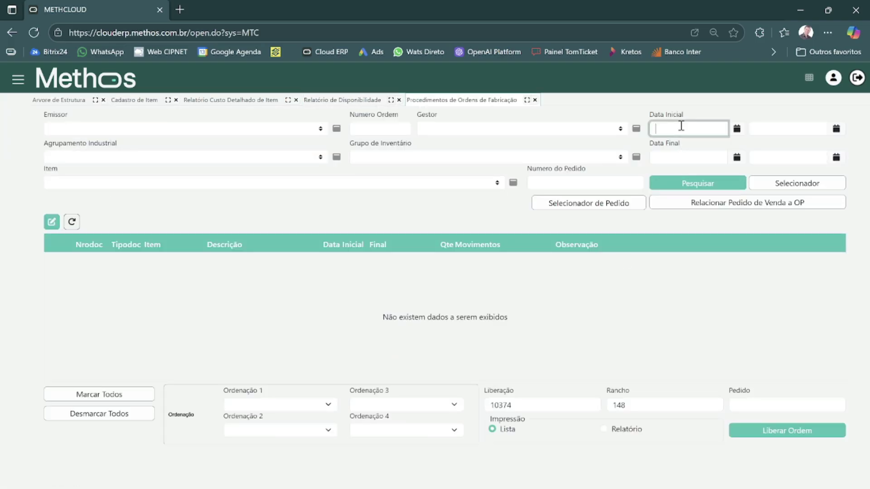
left_click(763, 125)
left_click(695, 124)
left_click(763, 124)
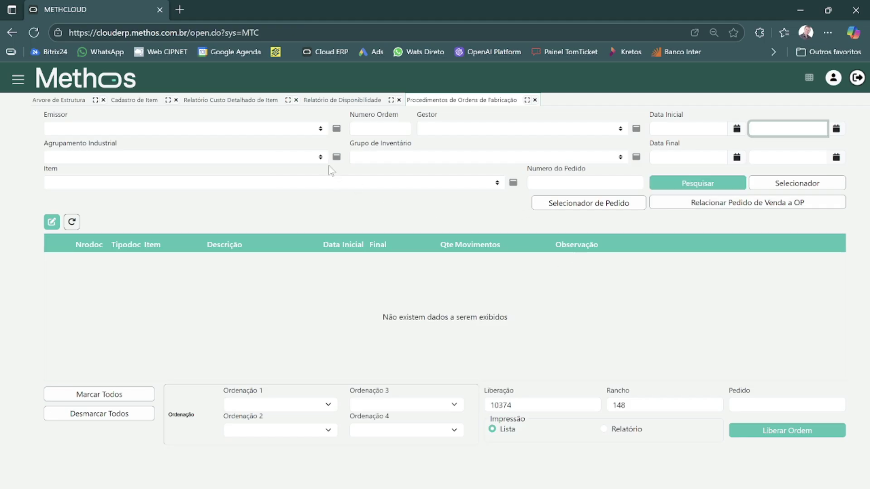
left_click(321, 157)
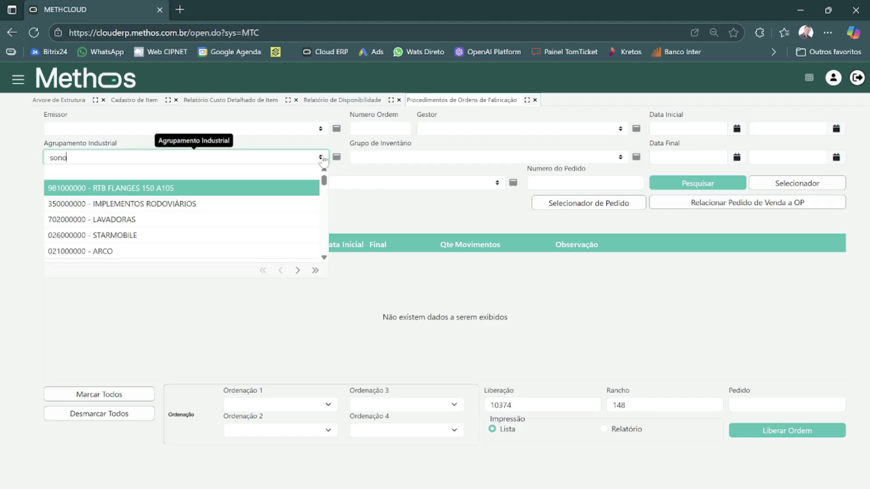
left_click(229, 188)
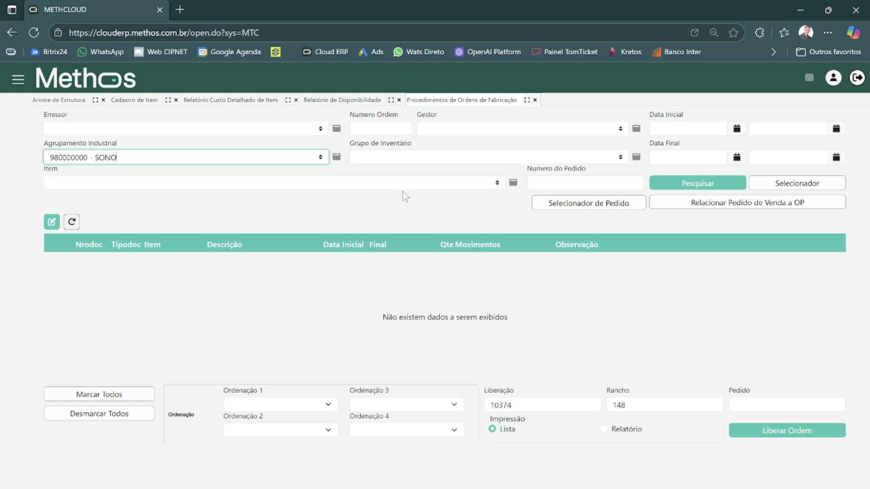
left_click(688, 187)
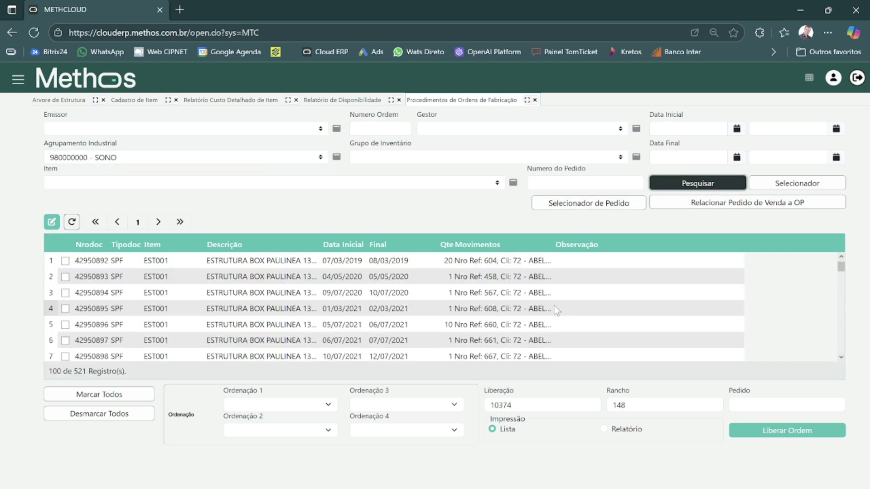
- Look through the listed SONO manufacturing orders and close the Procedimentos de Ordens de Fabricação screen
scroll(557, 311, "down", 5)
scroll(556, 311, "down", 5)
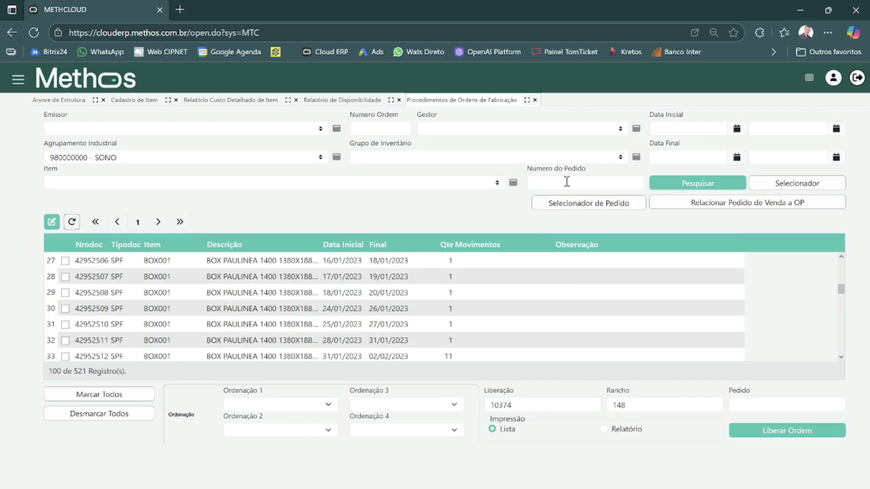
left_click(566, 182)
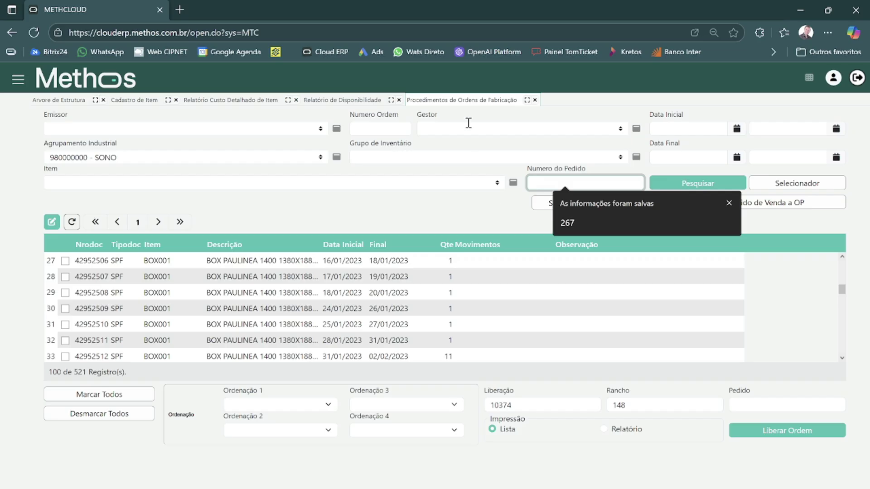
left_click(535, 100)
- Find and open the Cadastro de Ordem de Produção screen
left_click(23, 108)
type("proc")
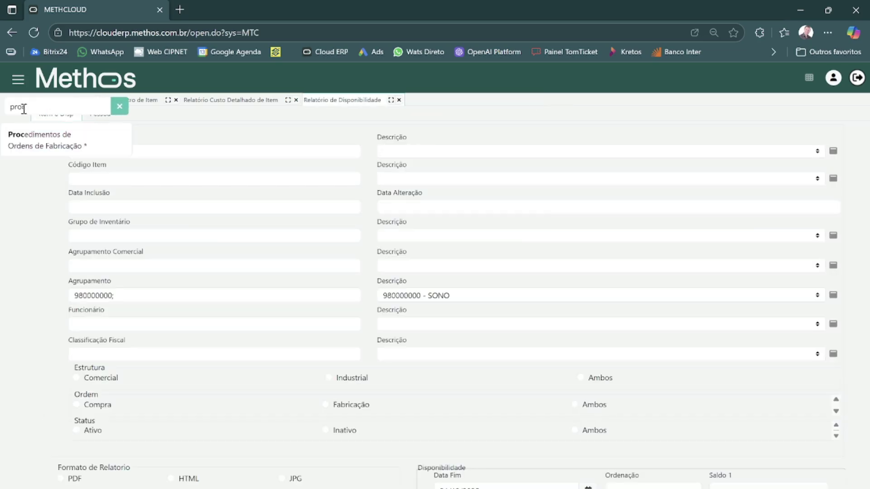
double_click(24, 108)
type("ordem")
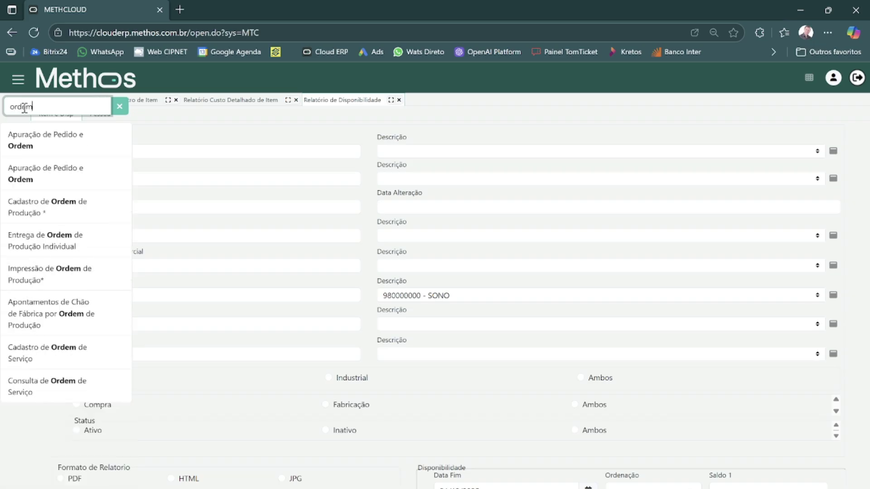
left_click(72, 219)
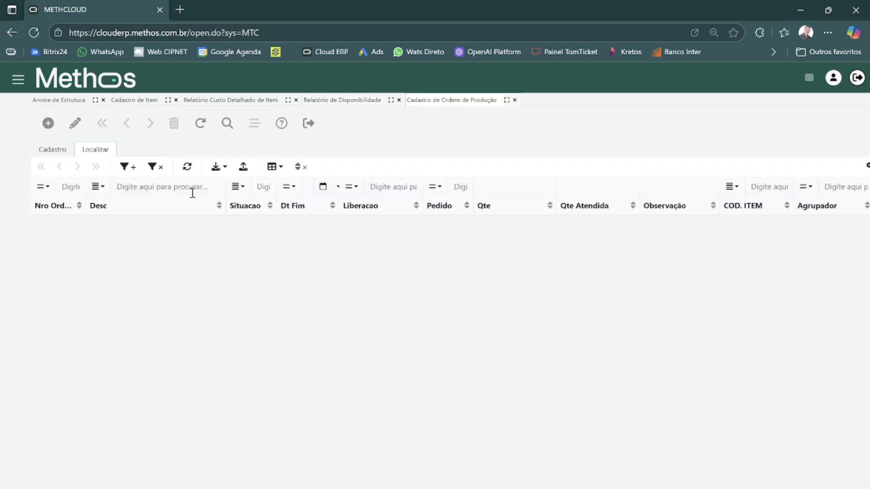
- Filter the production orders by the description "box" and open the first BOX001 order
left_click(192, 189)
type("box")
key("Return")
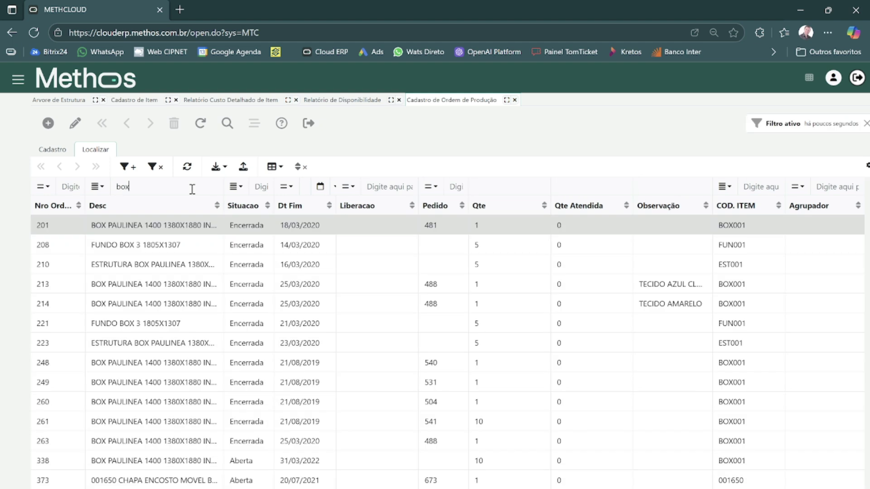
double_click(162, 227)
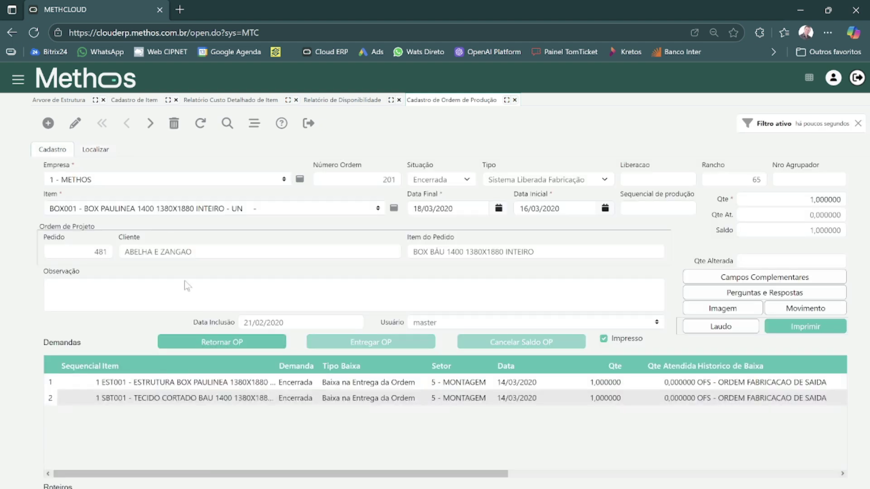
left_click(175, 399)
- Open the FUN001 order from the list, browse the following orders and return to the EST001 order
left_click(97, 151)
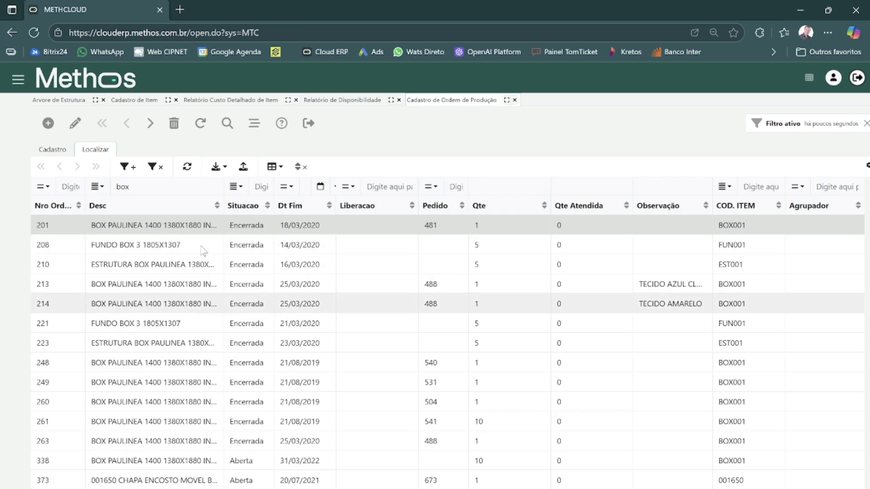
double_click(181, 249)
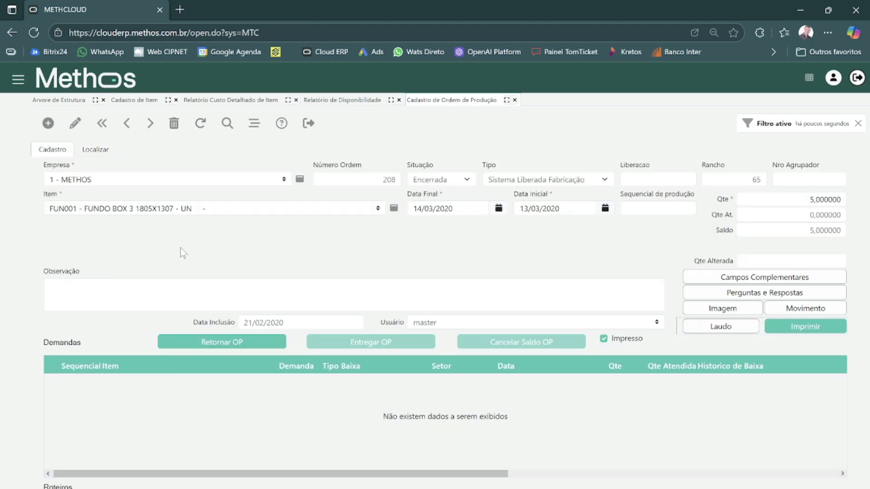
left_click(154, 125)
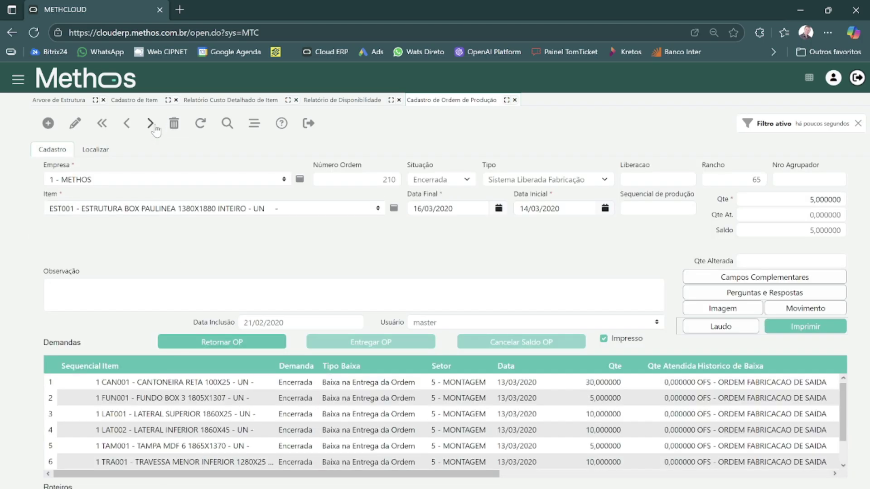
left_click(151, 124)
left_click(151, 124)
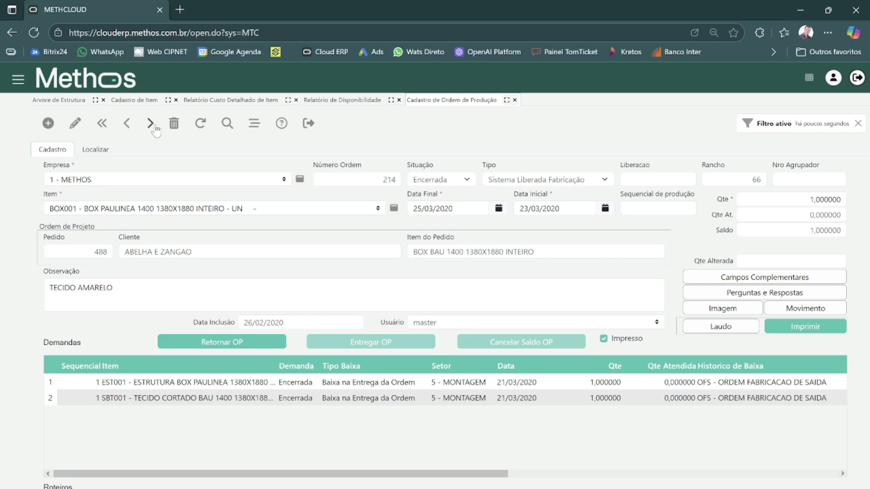
left_click(128, 125)
left_click(128, 124)
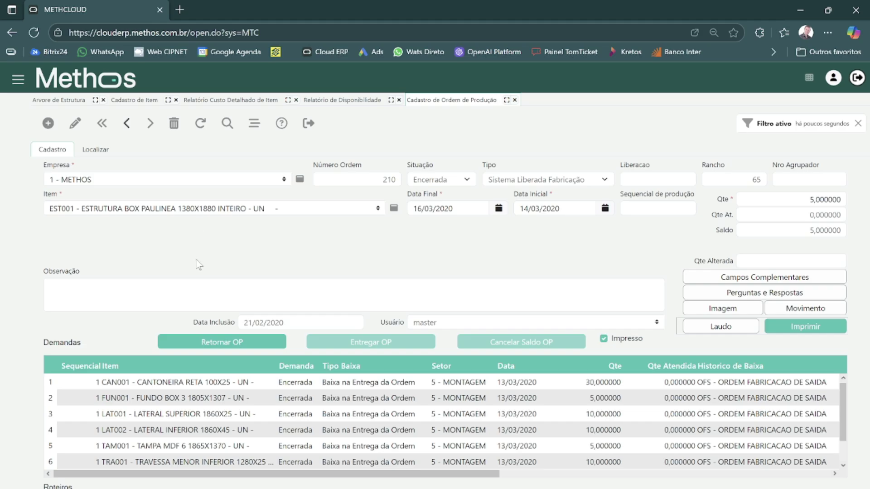
- Examine the demand lines CAN001, FUN001, LAT001 and LAT002 of the EST001 production order
left_click(169, 382)
left_click(166, 398)
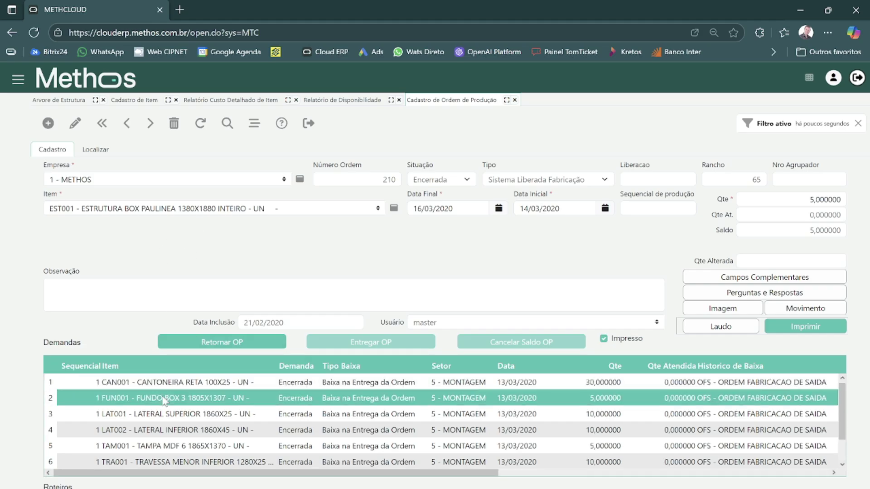
left_click(162, 413)
left_click(161, 431)
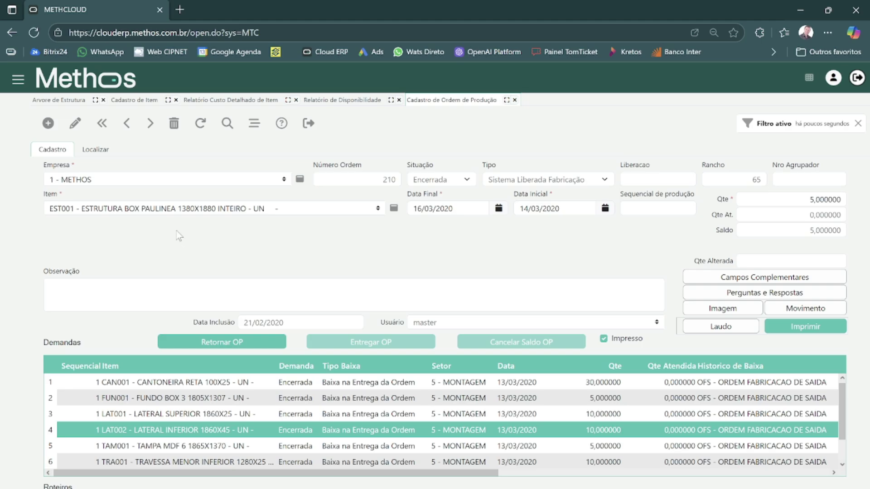
- Filter the production orders by the description "lateral", open the first LAT002 order and advance to another LAT002 order with a MAD002 demand
left_click(95, 150)
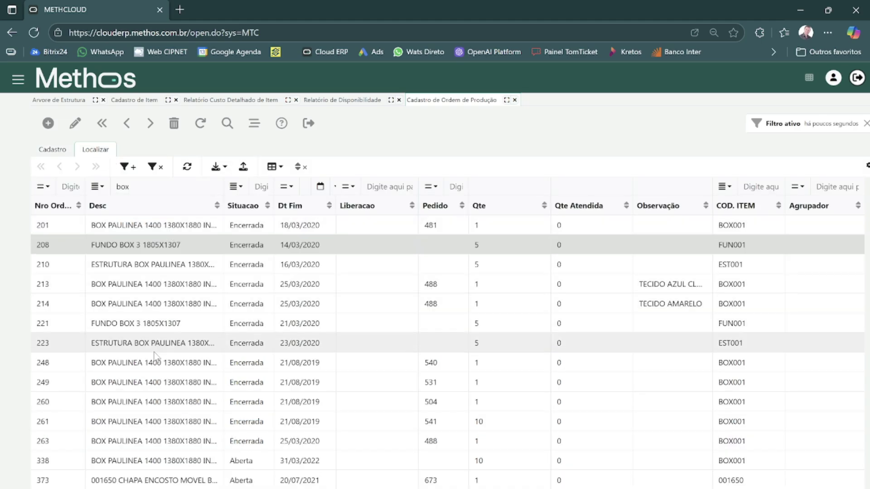
scroll(152, 383, "down", 1)
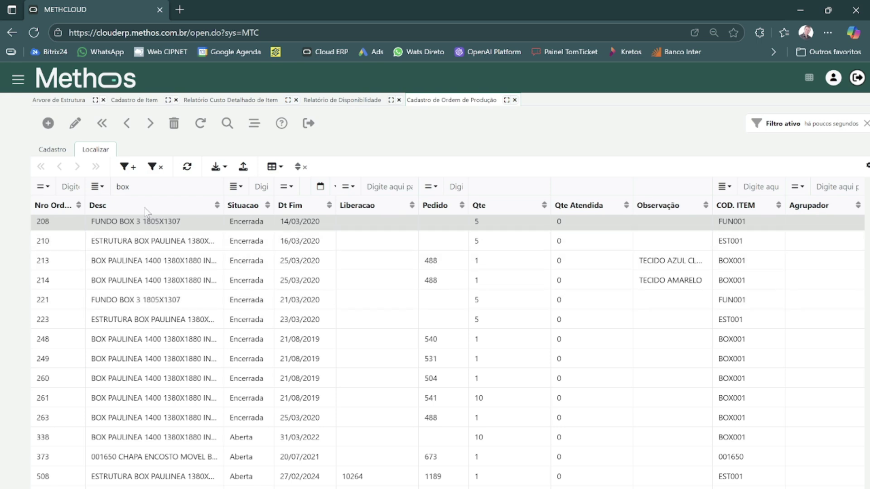
left_click(146, 187)
double_click(146, 188)
type("lateral")
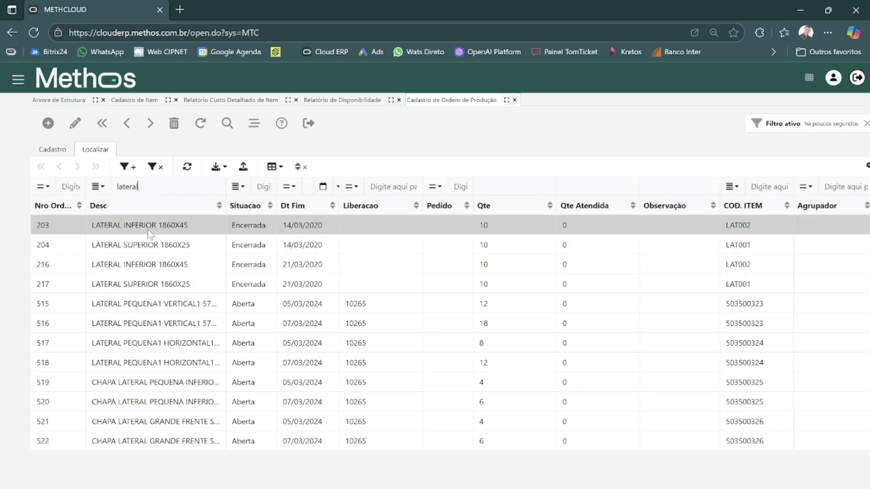
double_click(151, 227)
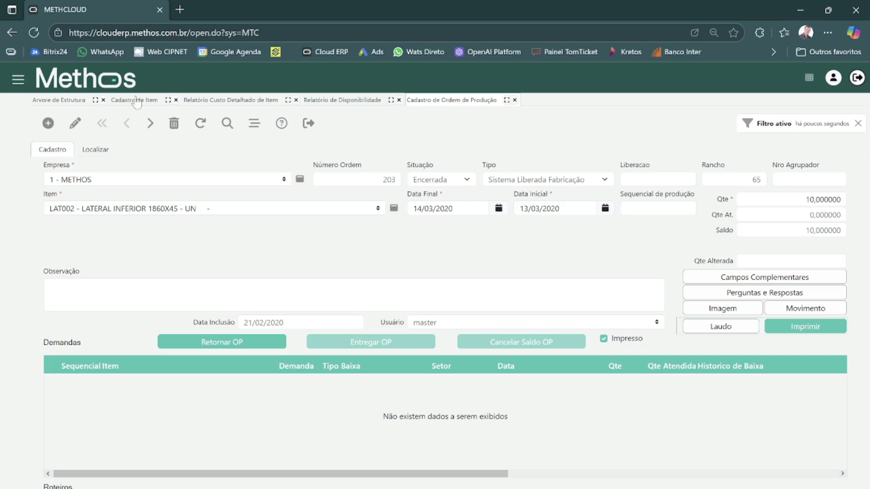
left_click(151, 123)
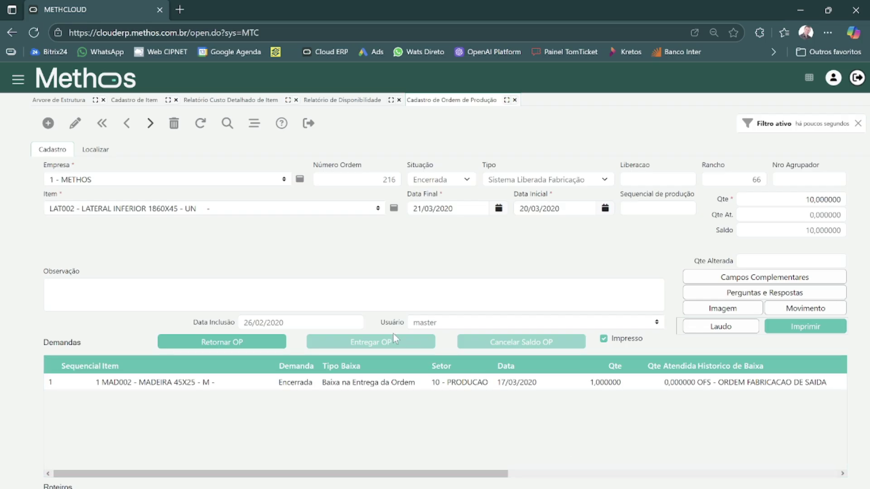
- Filter the production orders by the description "box" again and open the first EST001 - ESTRUTURA BOX PAULINEA order
left_click(96, 156)
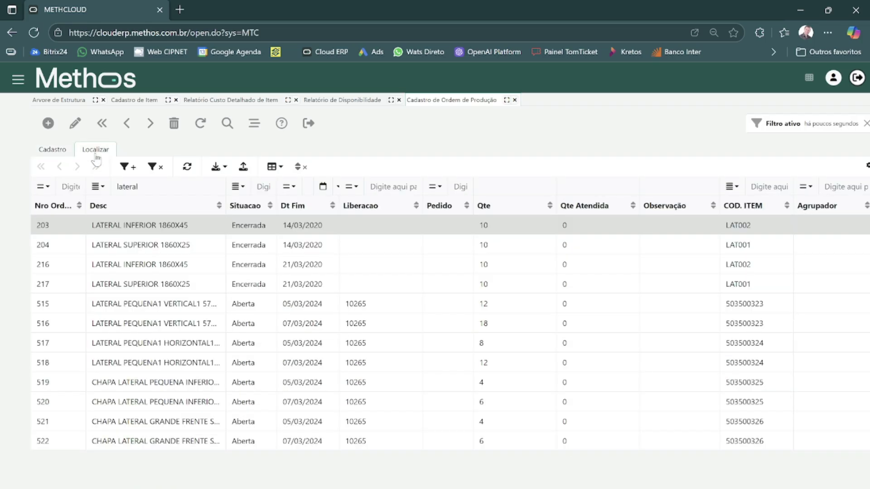
double_click(163, 192)
type("box")
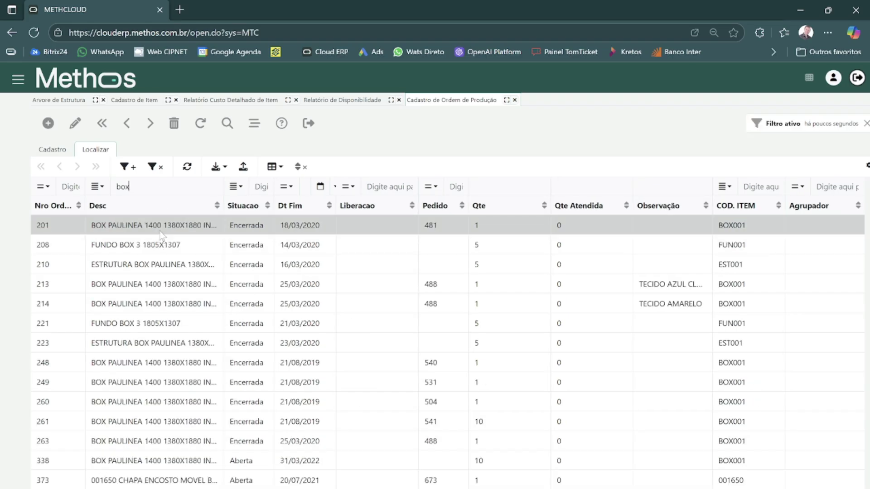
double_click(151, 266)
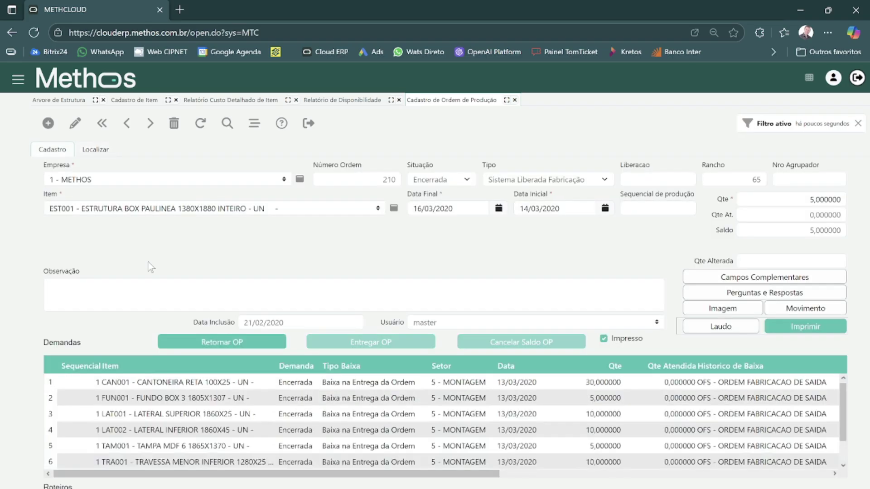
- Print the EST001 production order, examine its demands and barcodes in the generated report, and close the report
left_click(816, 331)
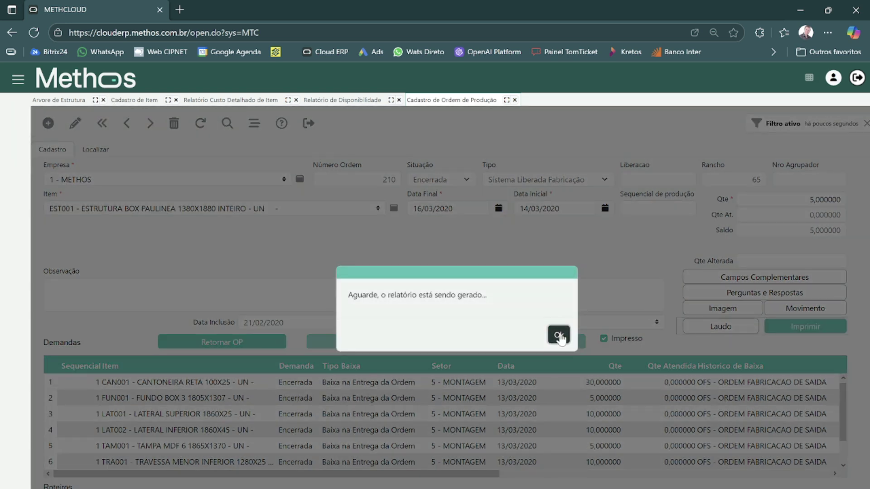
left_click(560, 336)
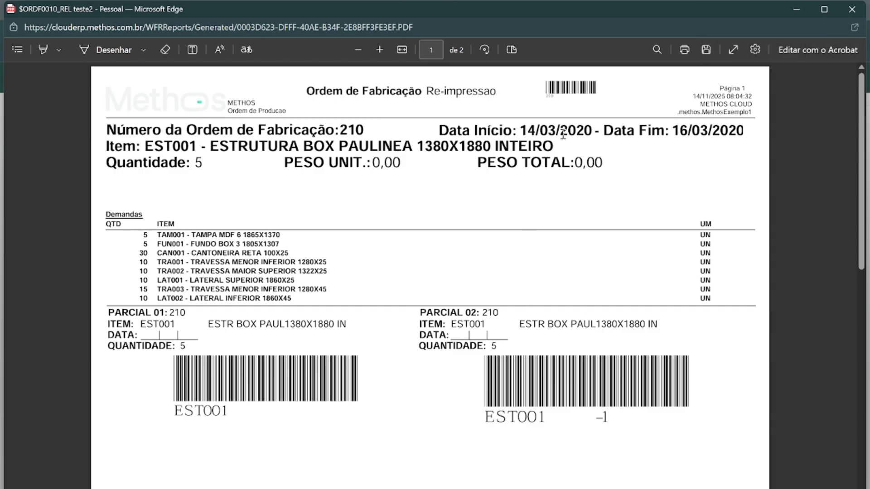
scroll(554, 235, "down", 1)
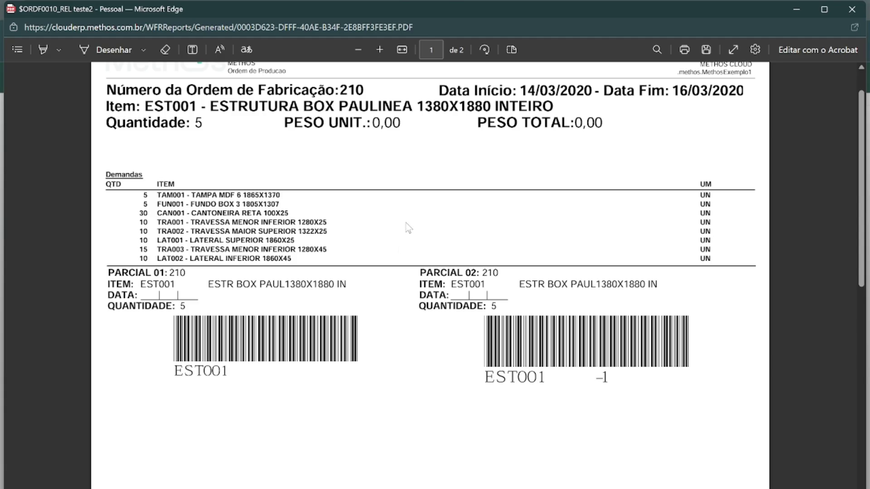
scroll(409, 228, "up", 1)
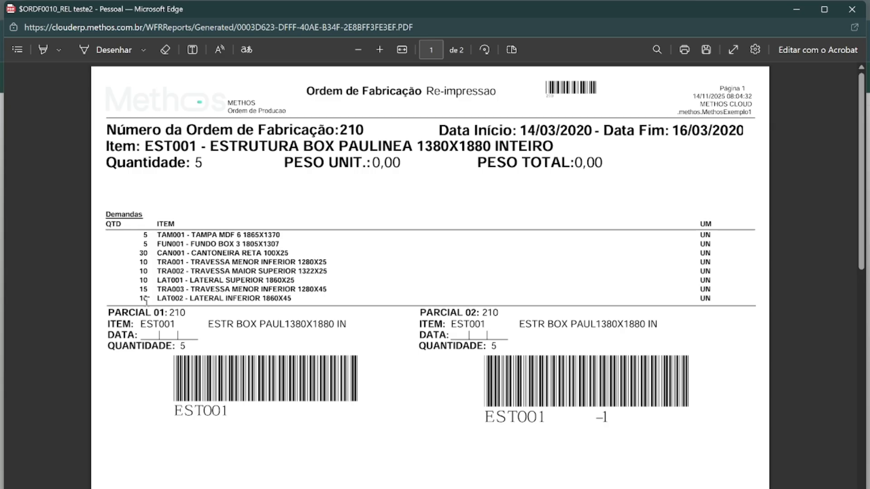
scroll(334, 265, "down", 1)
scroll(334, 266, "up", 1)
left_click(856, 12)
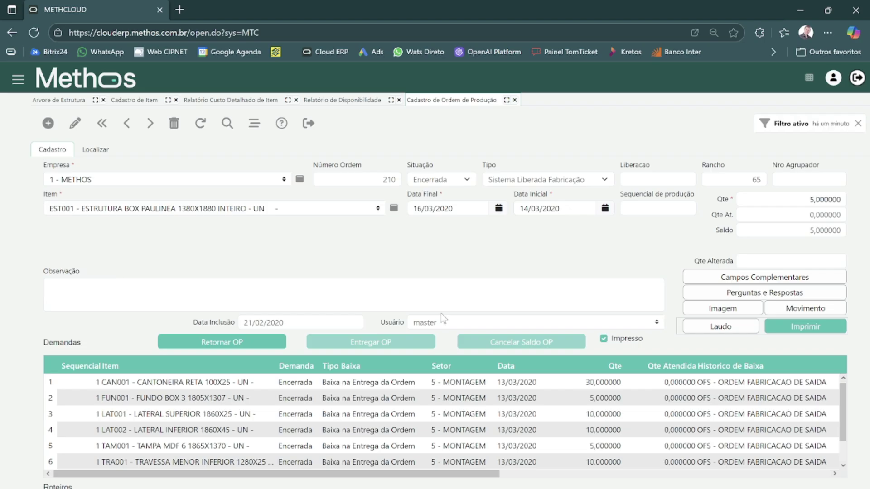
- Examine the EST001 order's demands and routings, and view its Perguntas e Respostas form before closing it
scroll(442, 318, "down", 2)
scroll(442, 317, "down", 1)
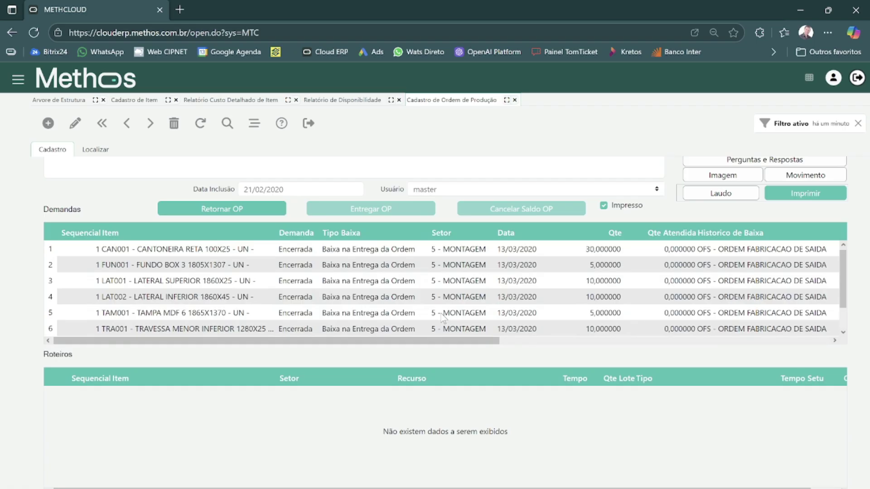
scroll(443, 318, "up", 3)
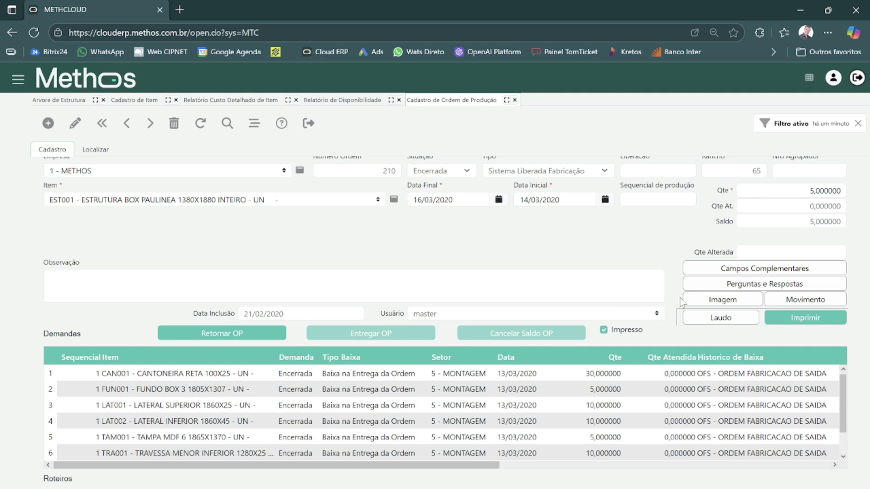
left_click(751, 284)
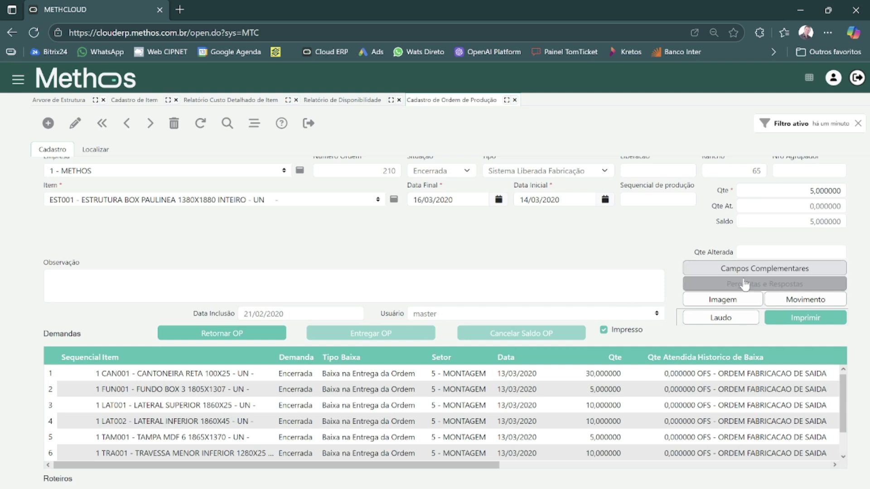
left_click(745, 284)
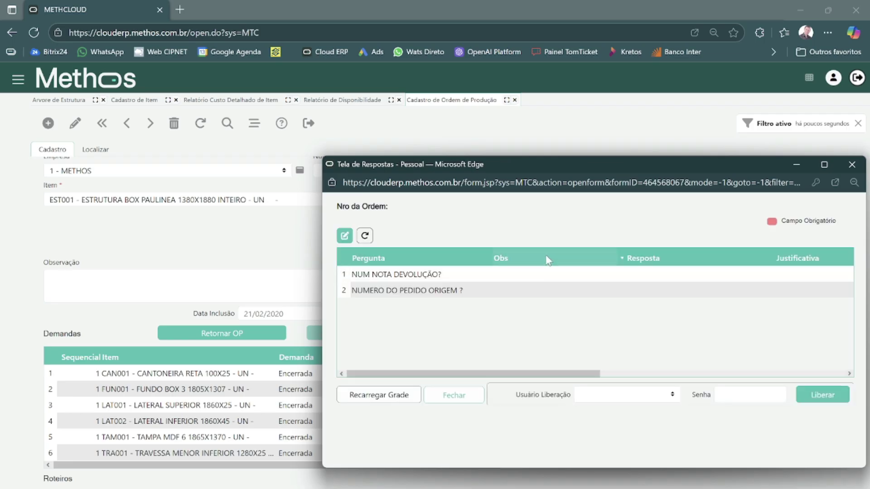
left_click(860, 172)
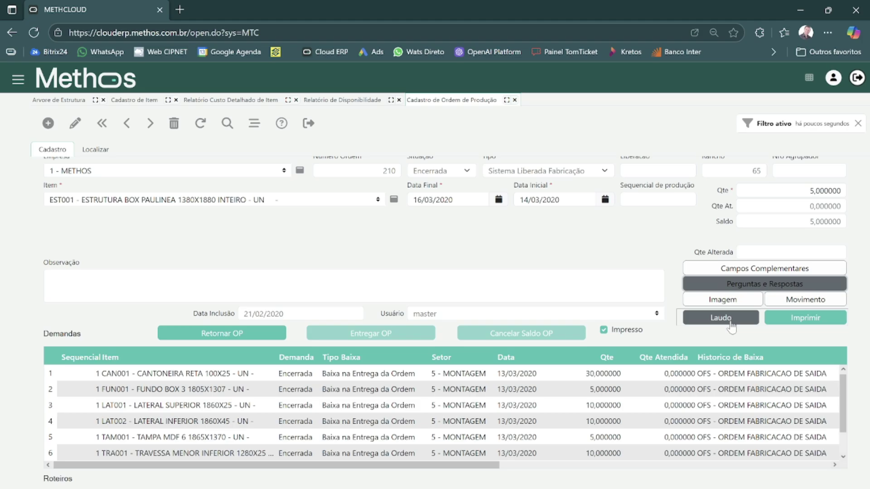
scroll(520, 279, "down", 3)
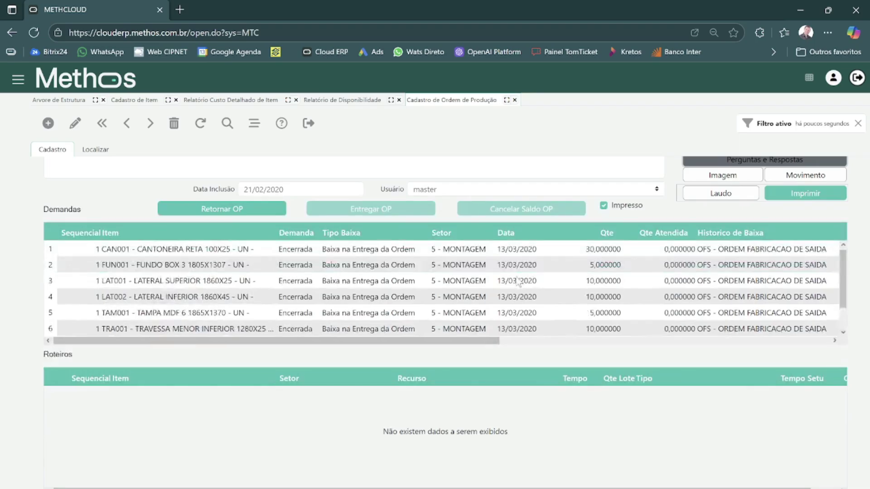
scroll(519, 281, "up", 3)
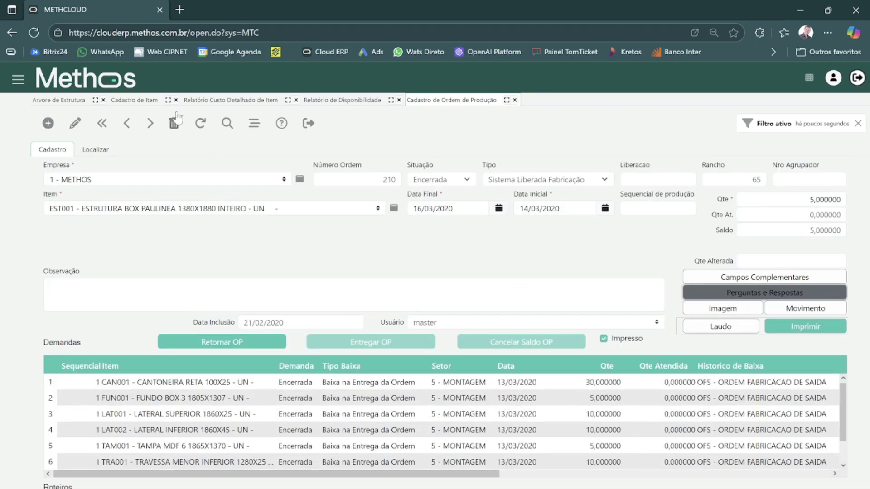
- Find the Apontamentos de Chão de Fábrica screen by searching "apont" and start opening a shop-floor entry
left_click(41, 106)
type("ordem")
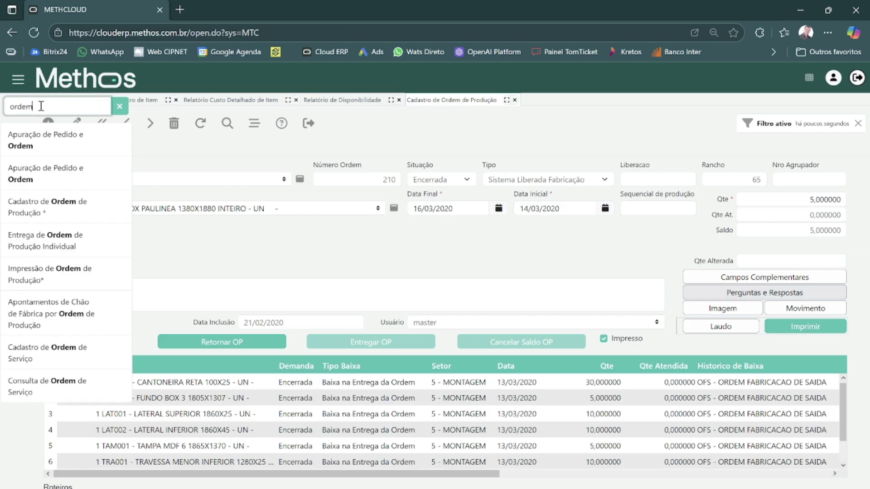
double_click(41, 106)
type("apont")
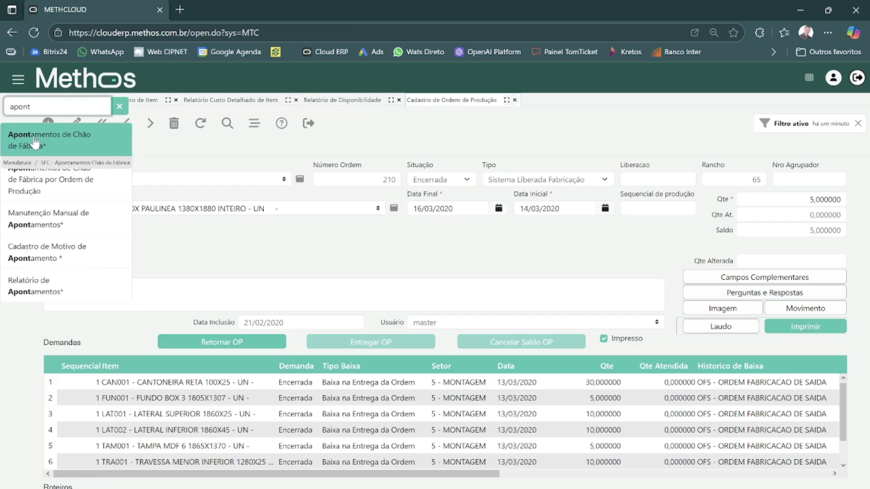
left_click(35, 142)
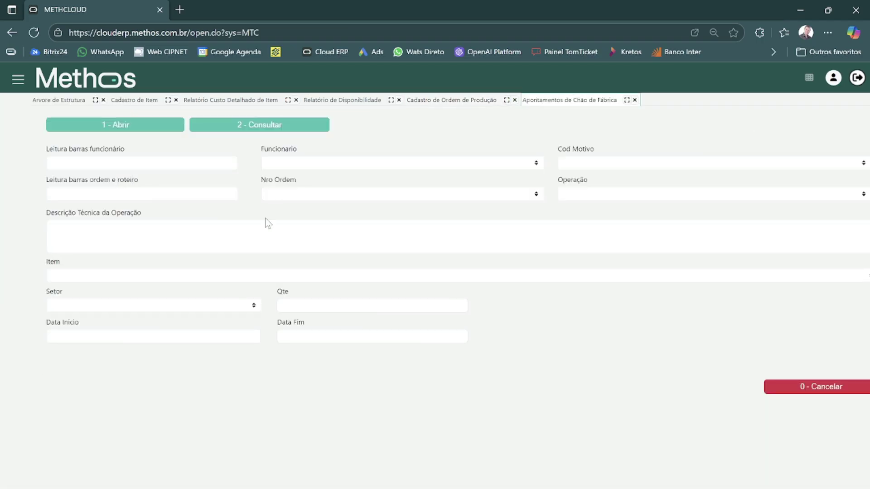
left_click(141, 131)
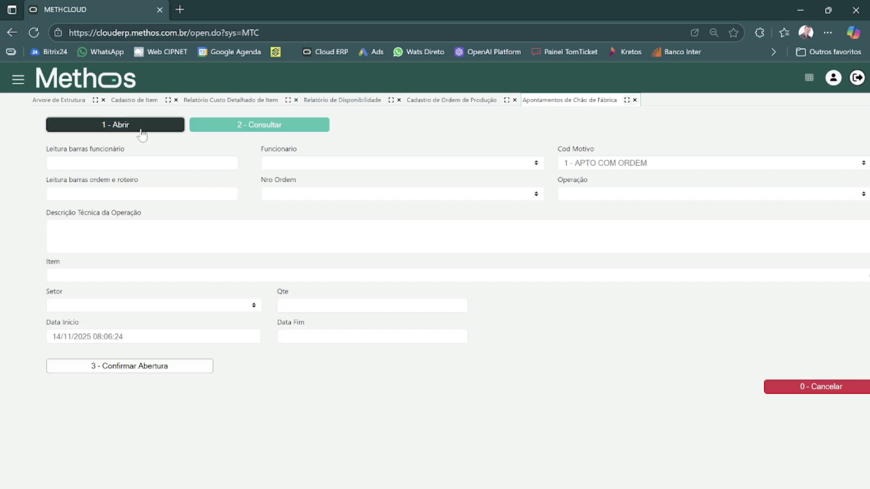
- Select an employee for the shop-floor entry and browse the available production order numbers without choosing one
left_click(84, 167)
key("Tab")
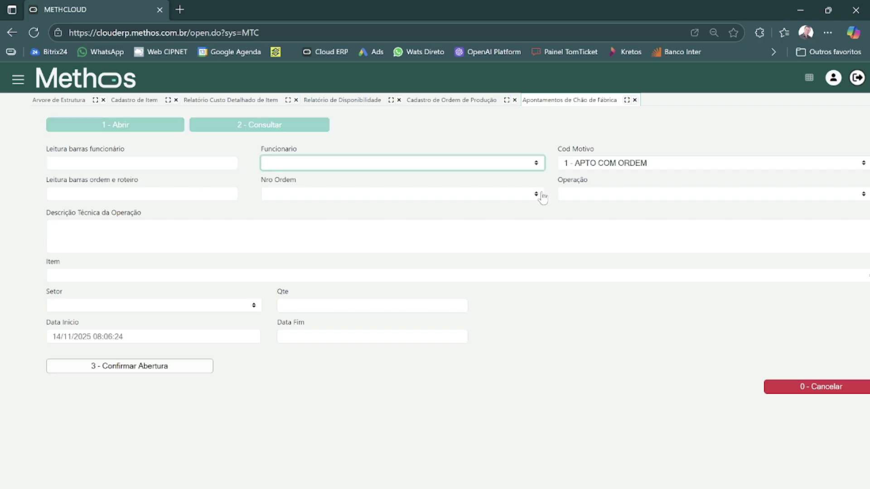
left_click(539, 169)
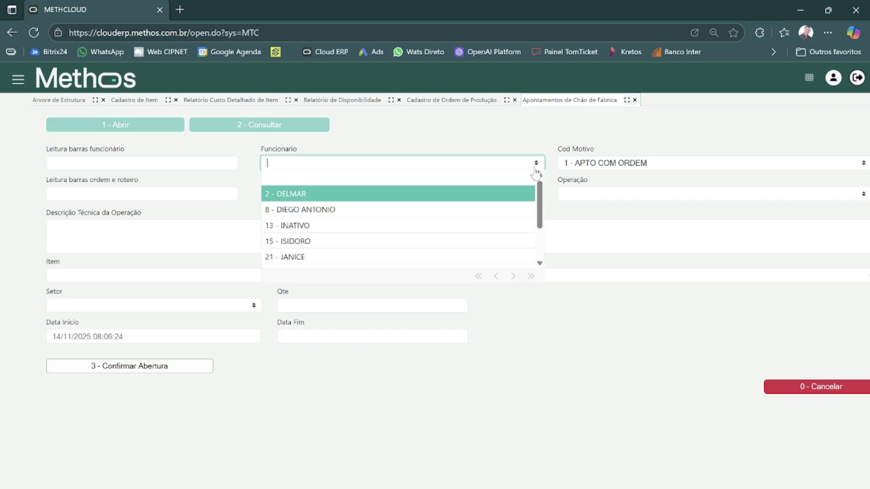
left_click(462, 213)
left_click(184, 193)
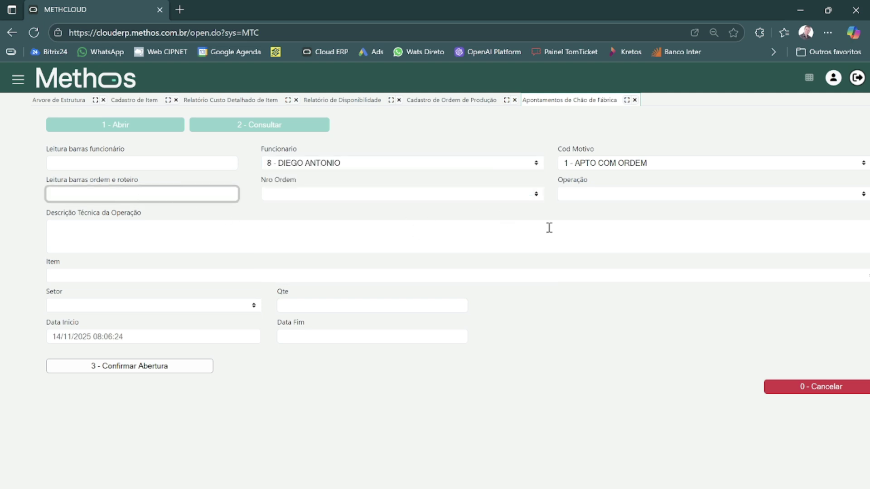
left_click(535, 194)
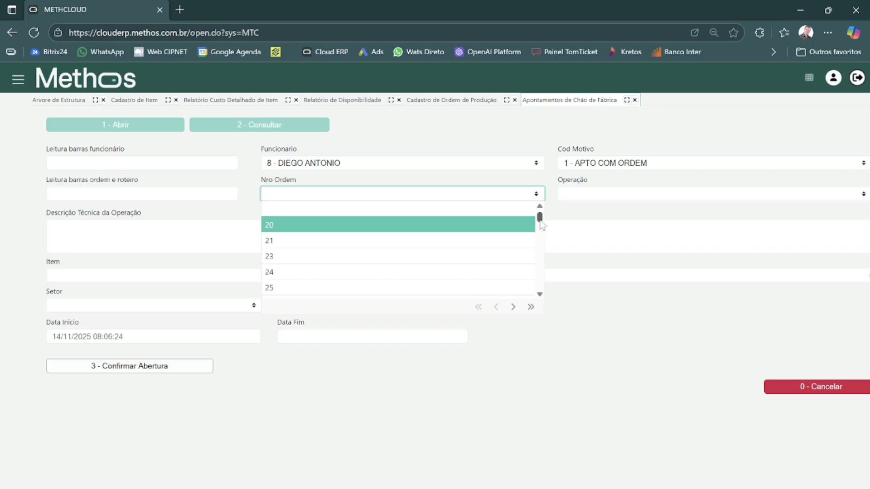
left_click_drag(542, 226, 542, 291)
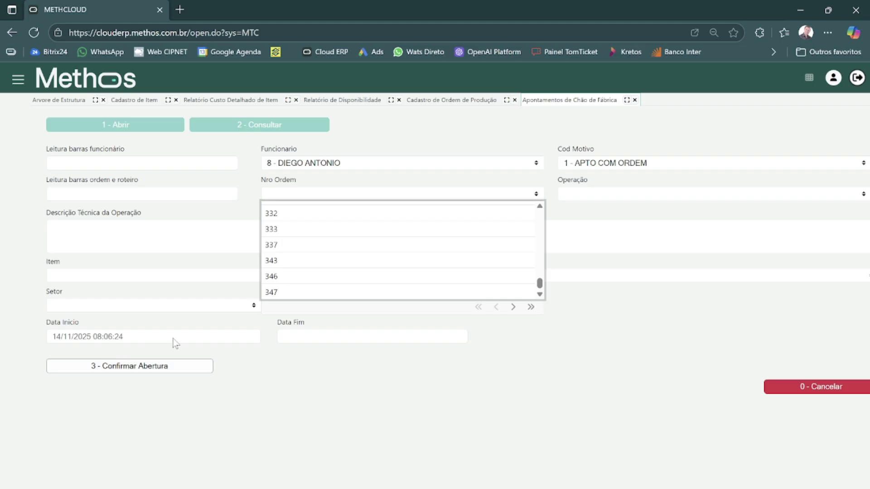
left_click(548, 374)
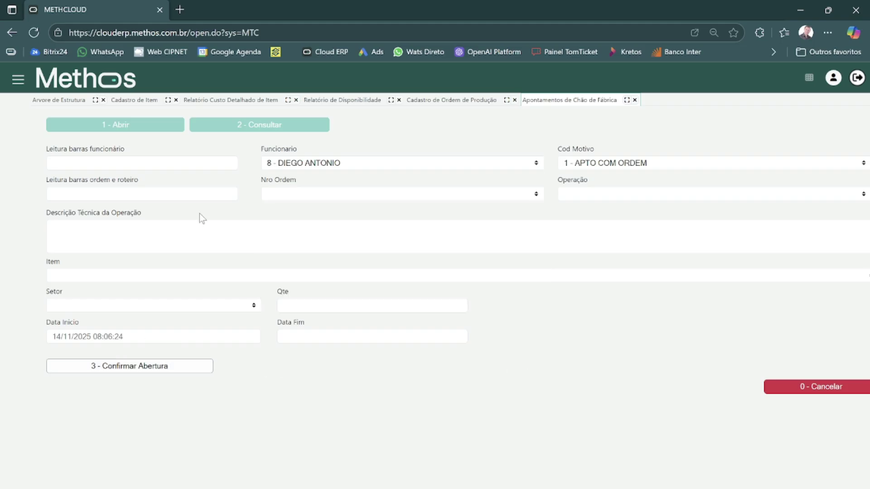
- Search the menu for "produt" and open the Dashboard de Produtividade de Funcionário/Setor
mouse_move(3, 135)
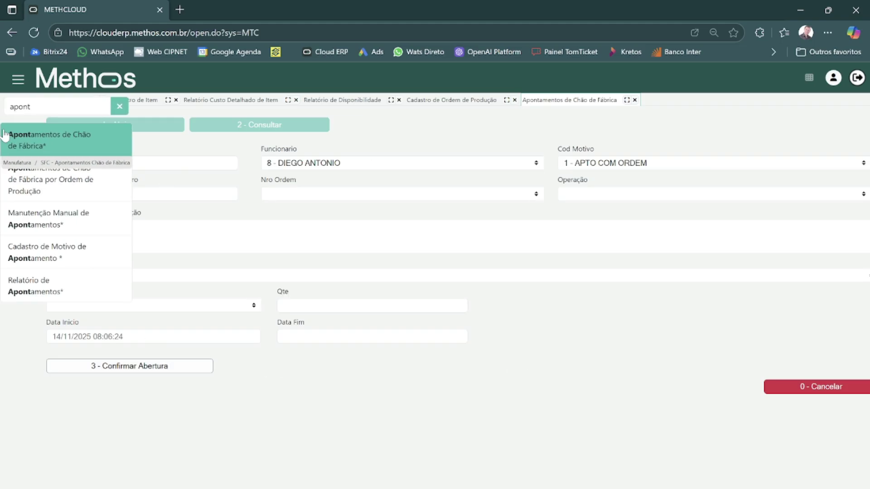
left_click(44, 109)
type("aproc")
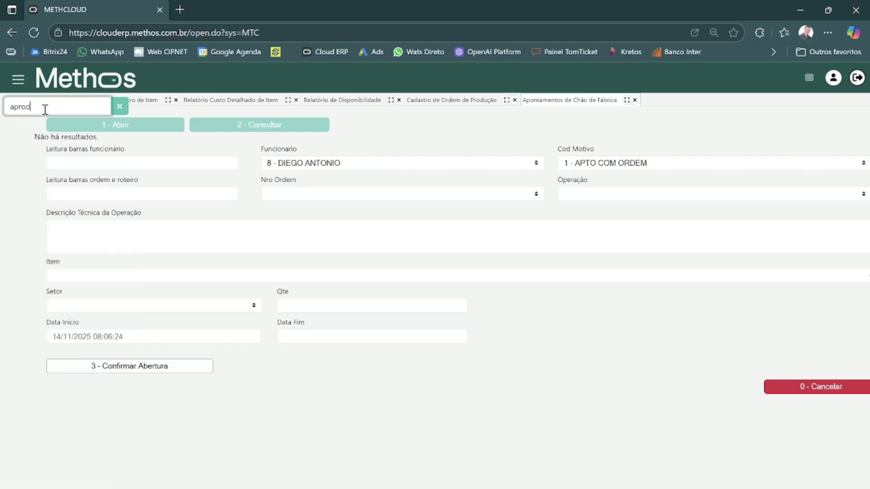
key("BackSpace")
key("BackSpace")
key("BackSpace")
key("BackSpace")
key("BackSpace")
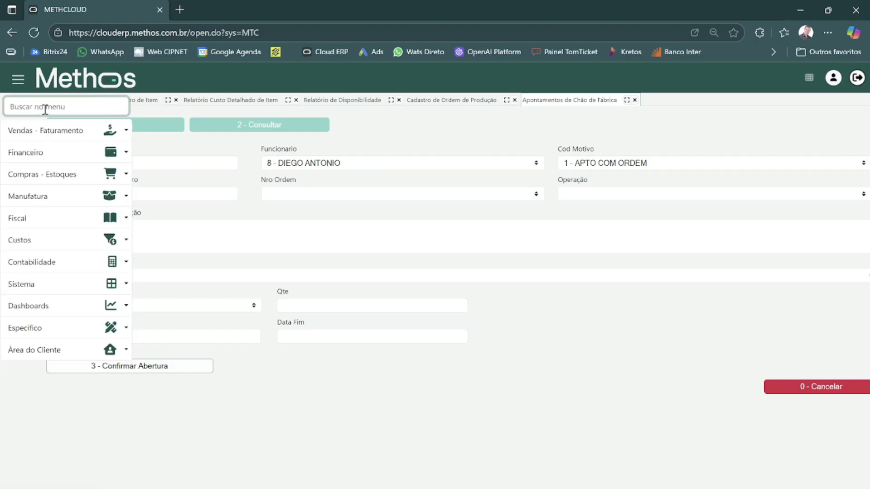
type("produ")
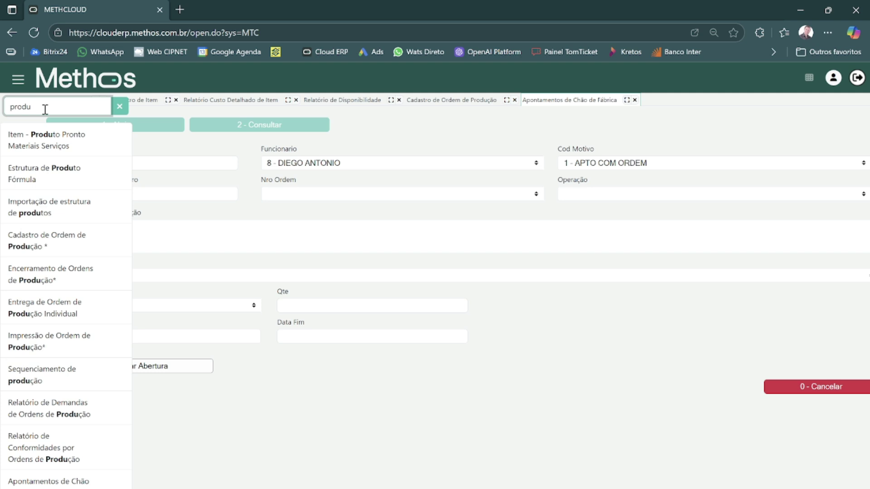
type("t")
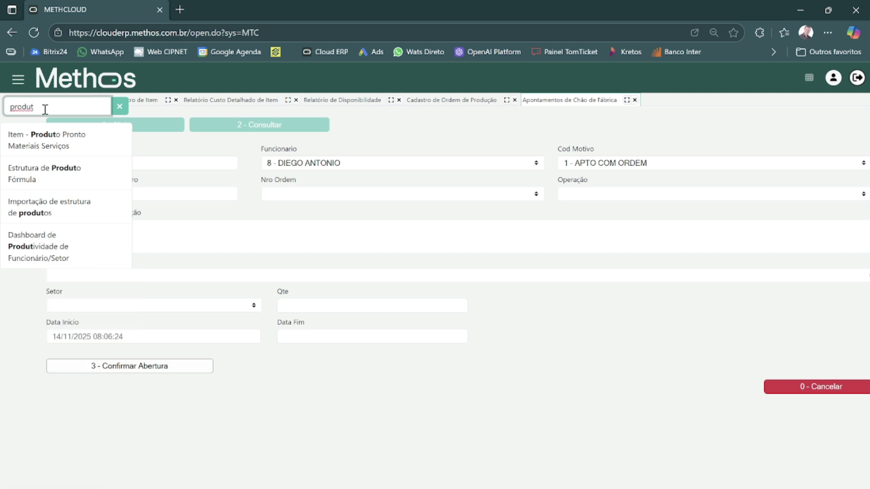
left_click(38, 247)
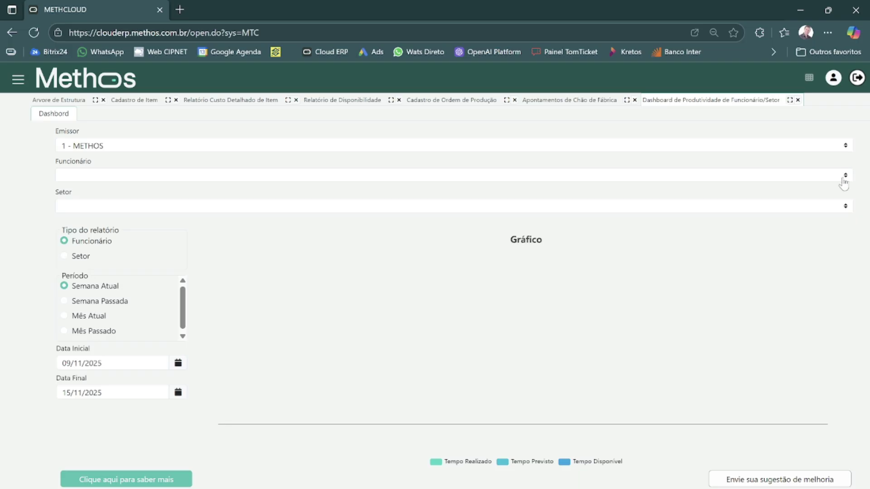
- View the dashboard's employee options, leave the employee filter blank and set the Emissor to 6 - EMPRESA MODELO SEIS LTDA
left_click(844, 181)
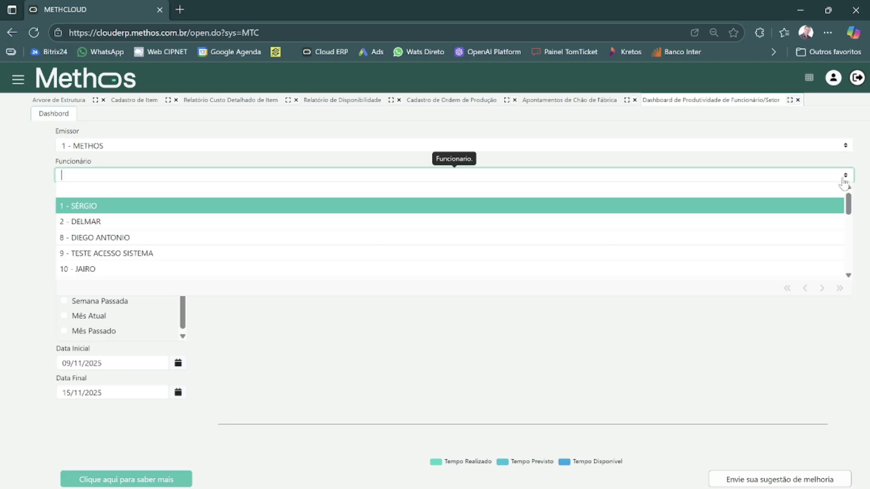
left_click(779, 372)
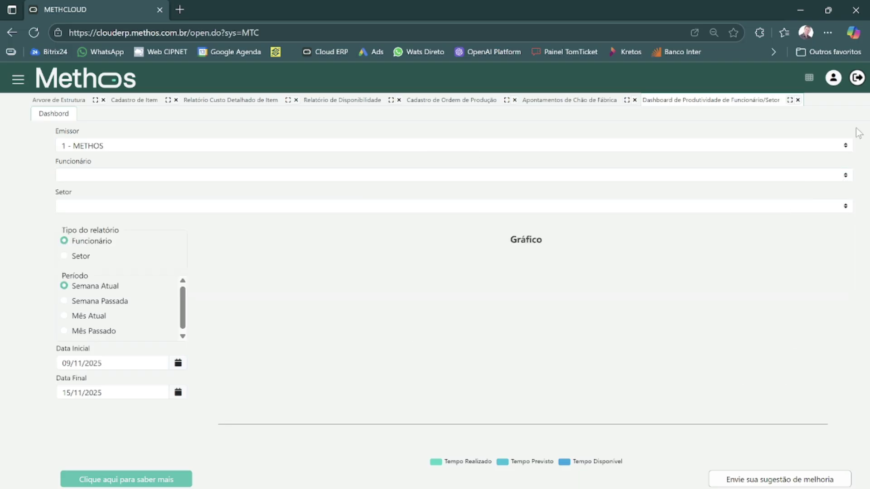
left_click(842, 150)
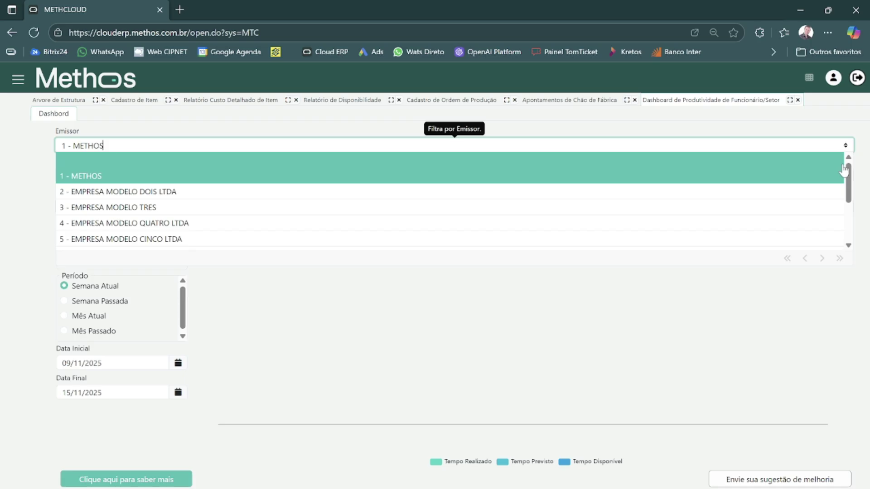
left_click(849, 189)
left_click_drag(849, 194, 849, 210)
left_click(779, 220)
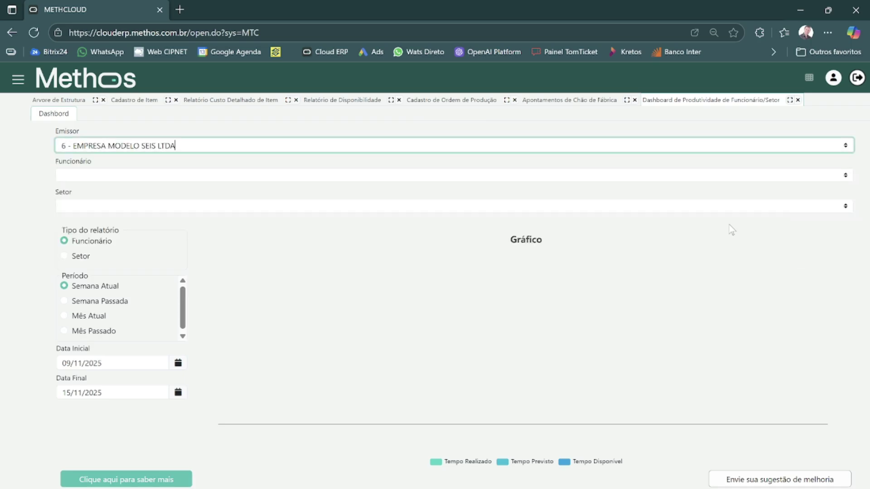
- Set the dashboard period from 01/06/2024 to 30/06/2024
left_click(124, 368)
type("01/0")
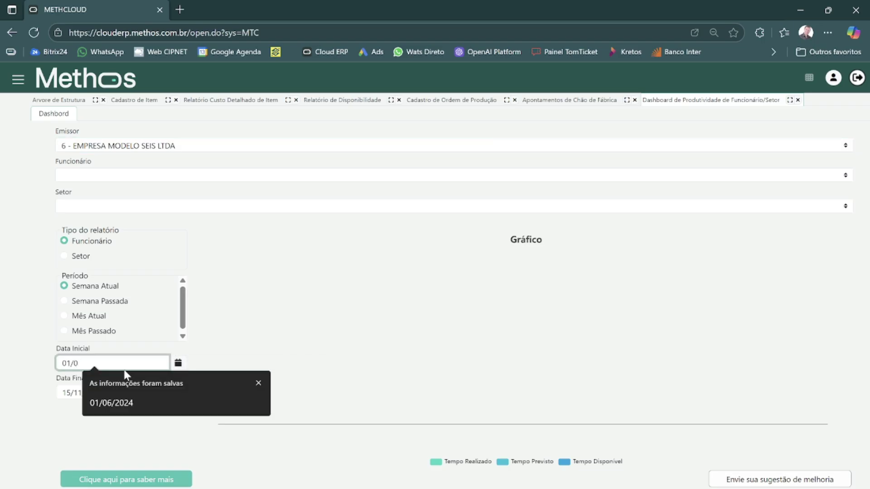
type("6/")
key("Tab")
key("Tab")
type("30/06/202")
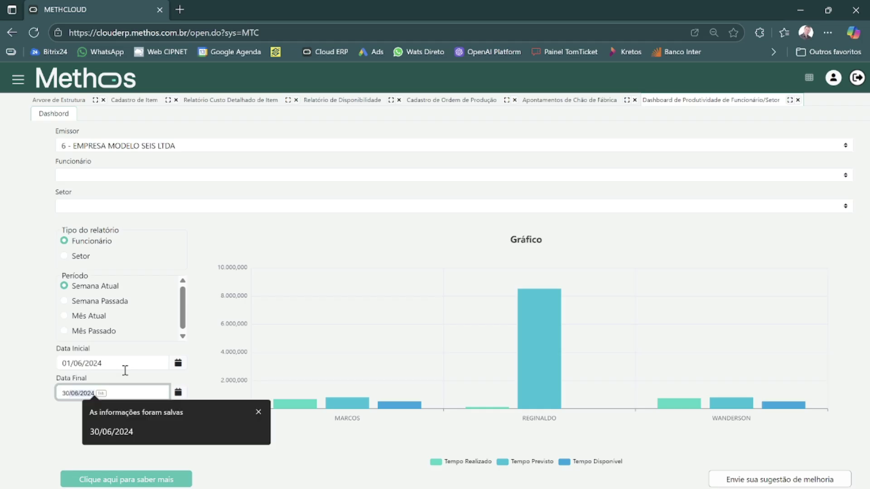
key("Tab")
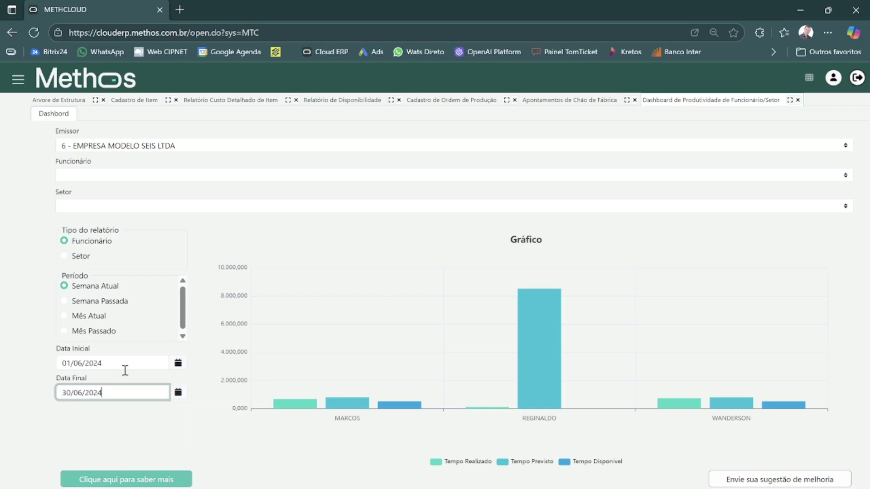
- Examine the employees' realized, planned and available times in the chart, and close the productivity dashboard and the shop-floor entry screen
mouse_move(404, 338)
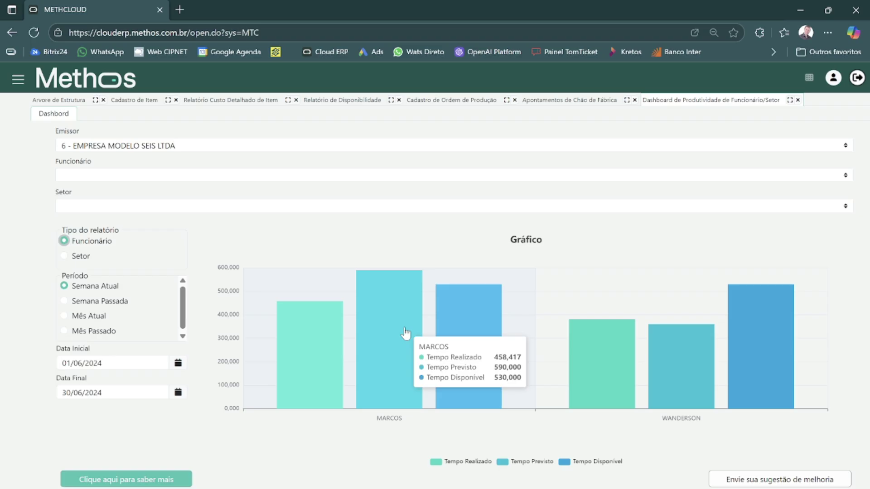
mouse_move(654, 369)
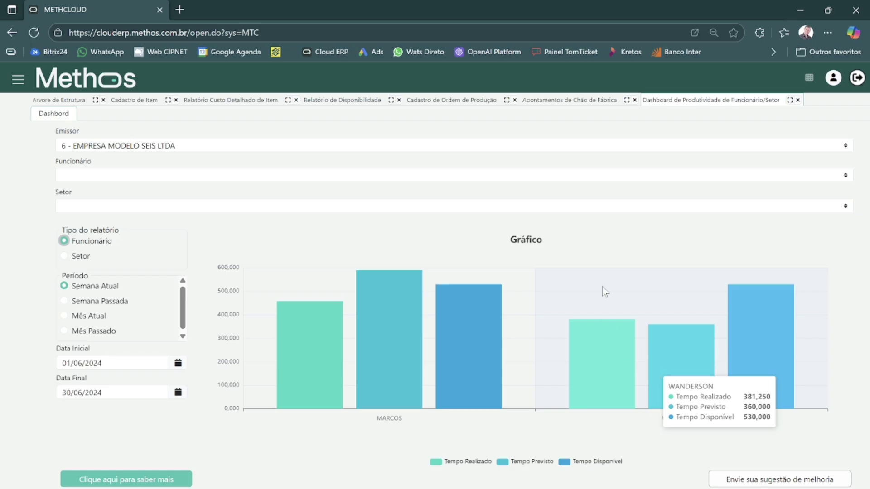
left_click(798, 100)
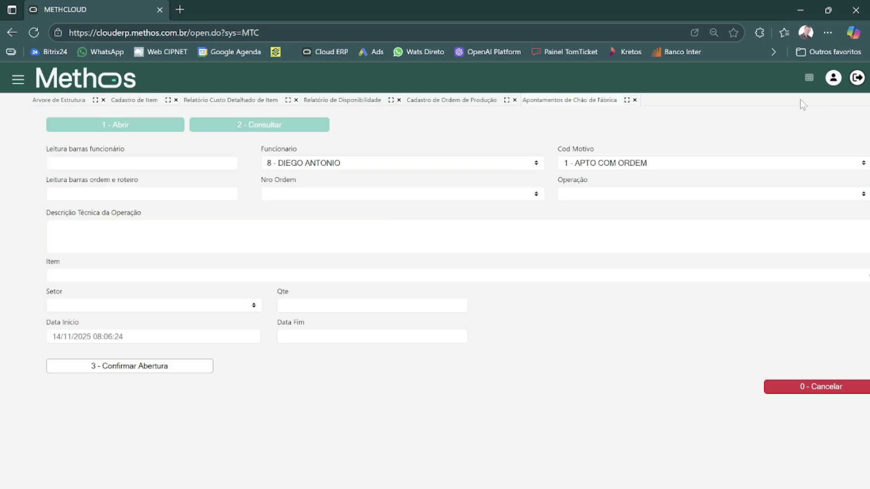
left_click(635, 100)
- Search the menu for "enc" and open Encerramento de Ordens de Produção
left_click(43, 108)
type("produt")
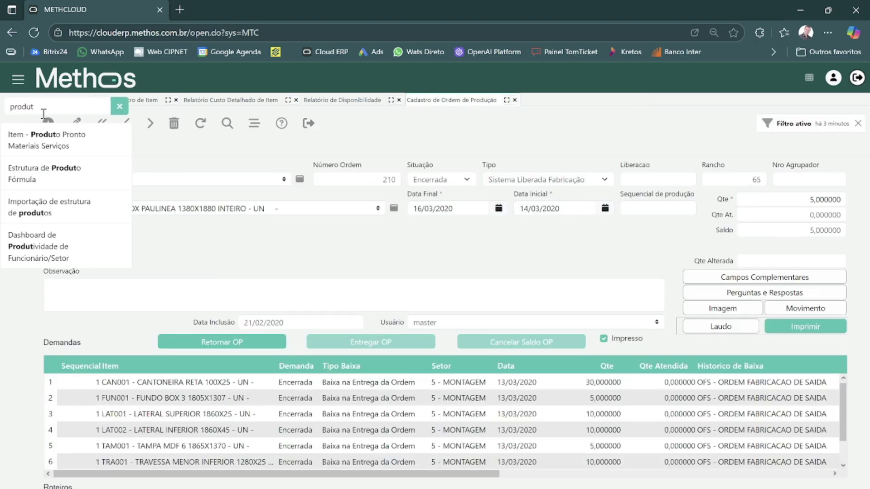
double_click(51, 112)
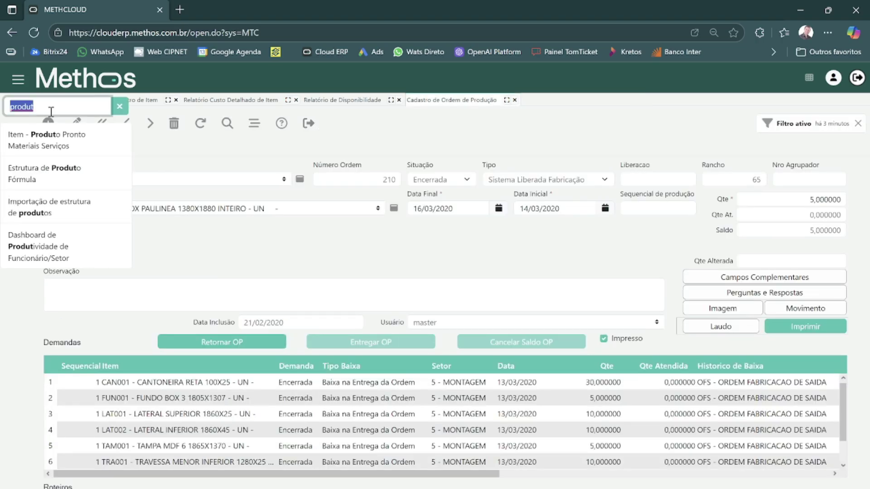
type("enc")
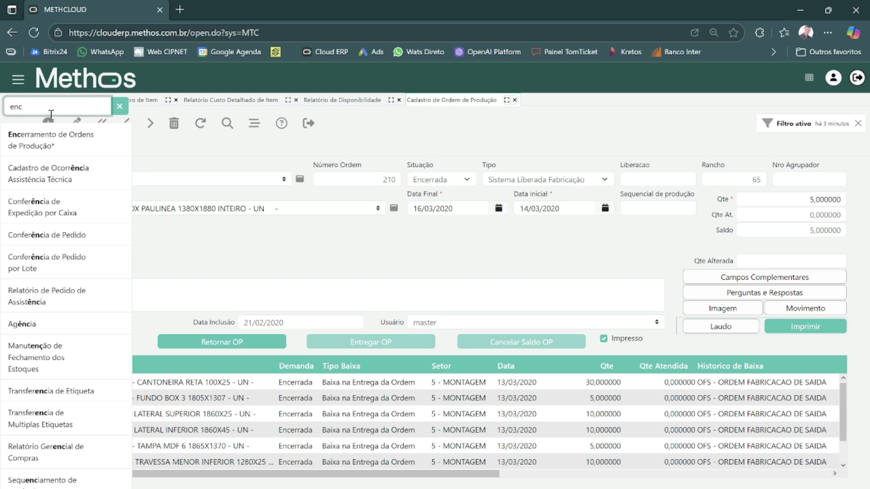
left_click(47, 138)
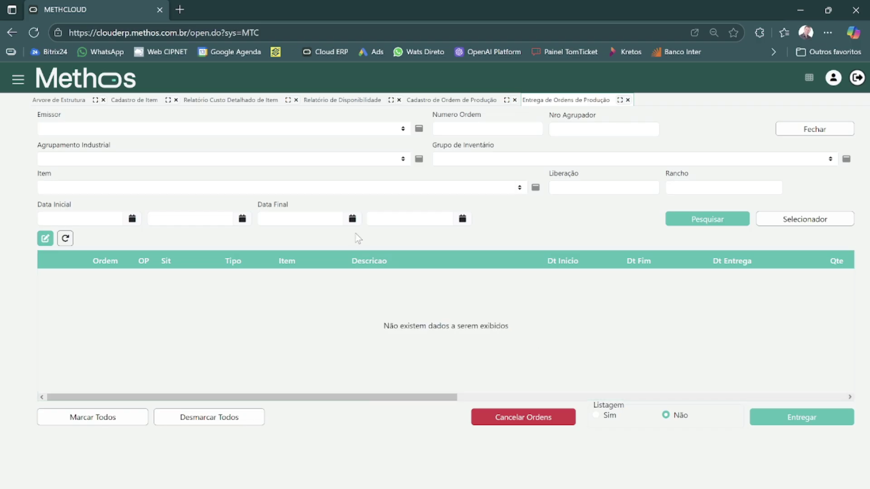
- Search the menu for "ent" and open Entrega de Ordem de Produção Individual
mouse_move(33, 115)
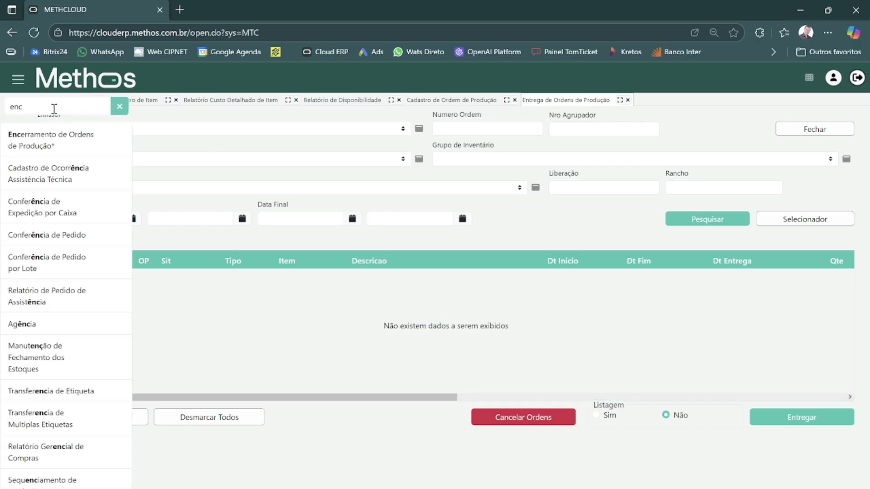
left_click(53, 109)
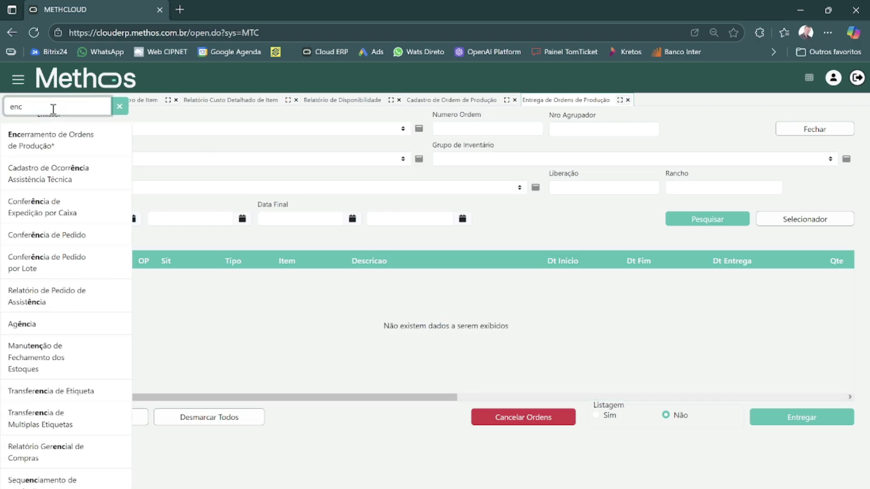
double_click(53, 108)
type("en")
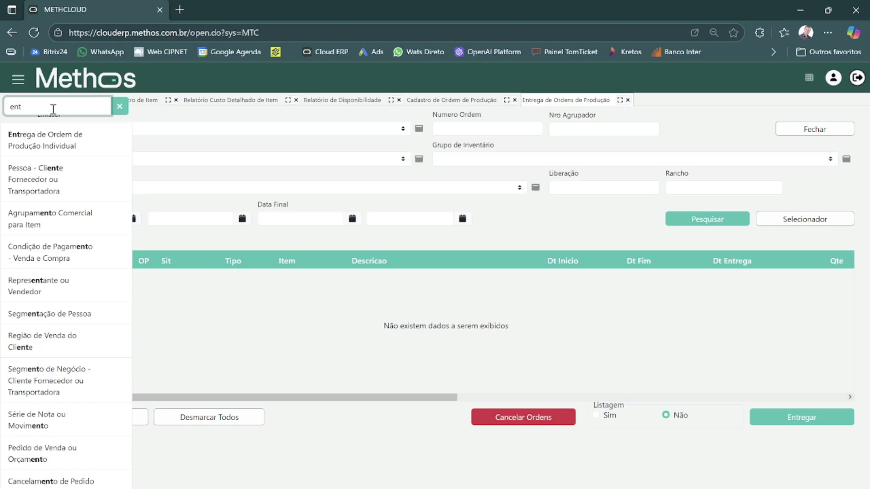
left_click(52, 144)
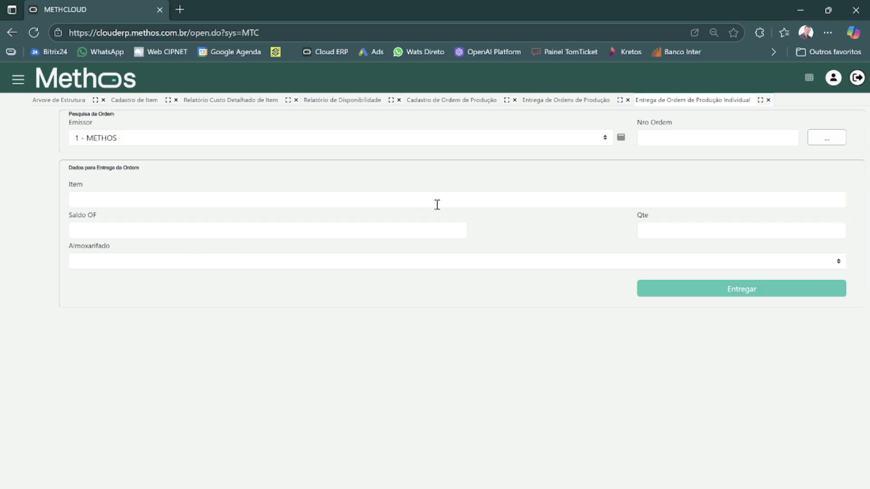
- Close all open screens, from the individual order delivery back to the Arvore de Estrutura, leaving an empty workspace
left_click(768, 101)
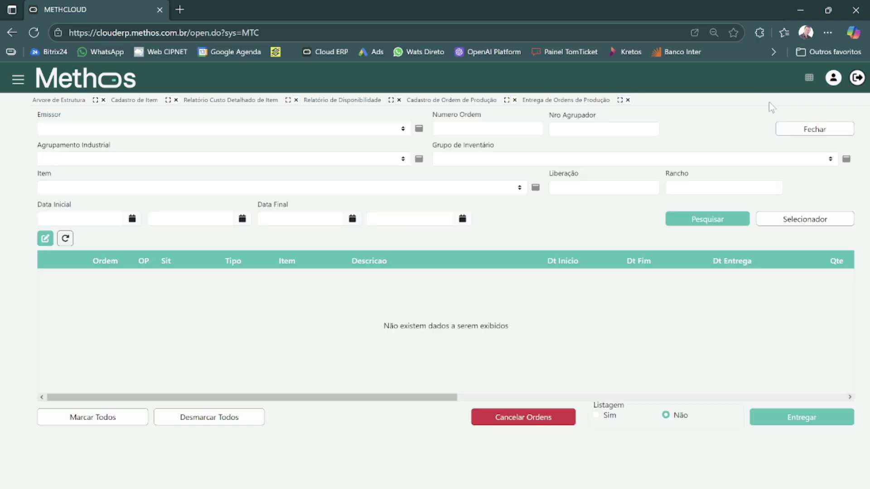
left_click(627, 100)
left_click(515, 100)
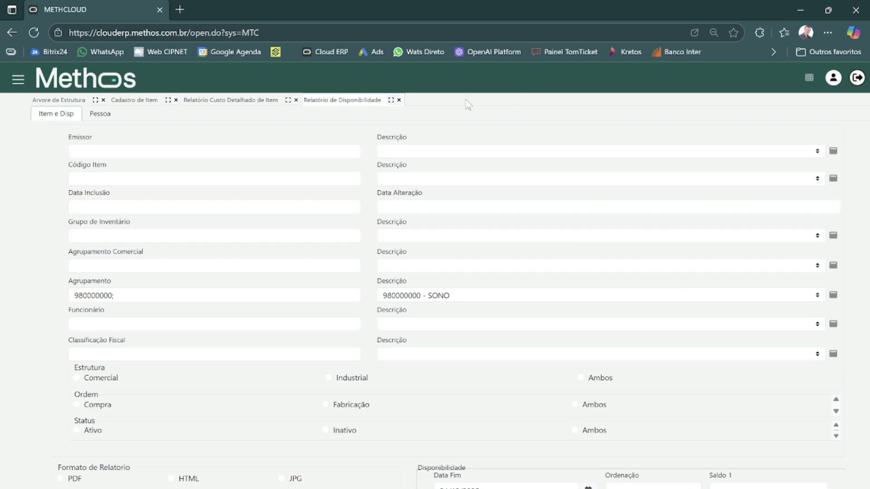
left_click(399, 100)
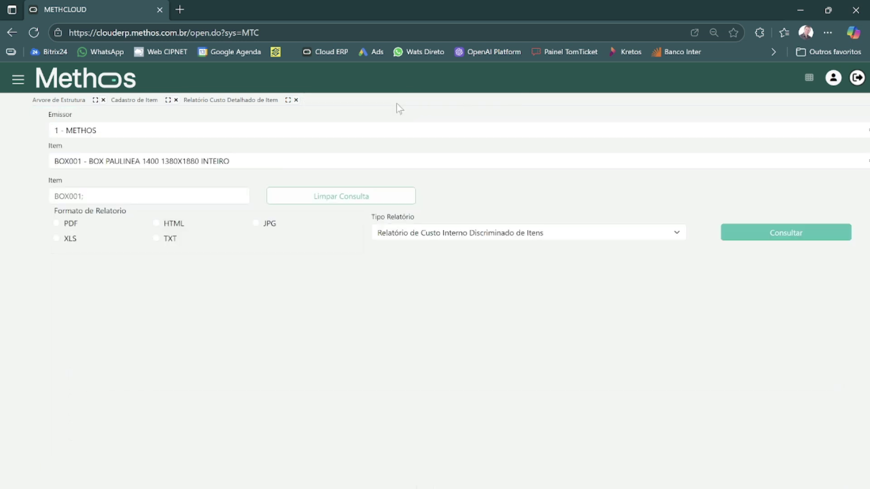
left_click(296, 100)
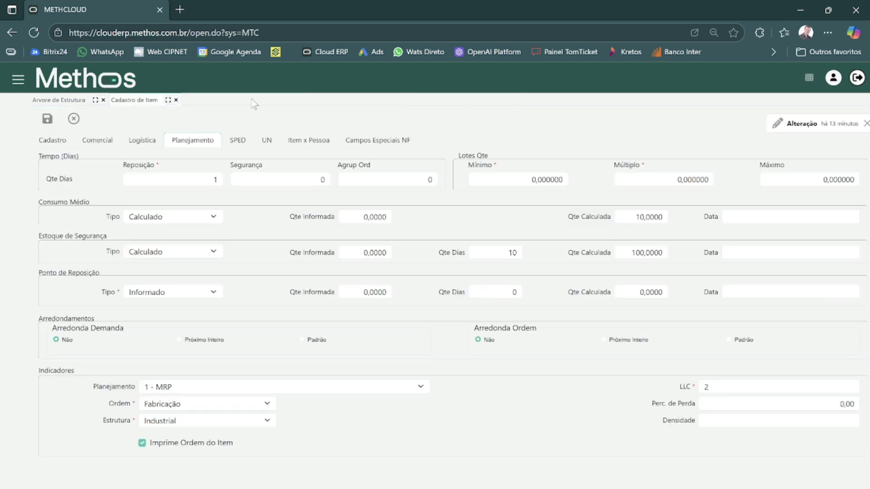
left_click(176, 101)
left_click(103, 100)
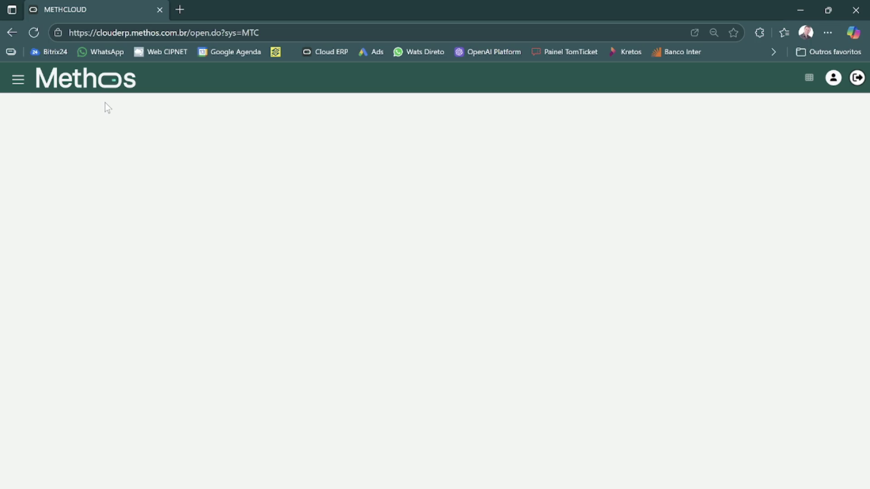
- Search the menu for "conf" and open the Conferência de Pedido screen
left_click(33, 110)
type("ent")
double_click(27, 110)
type("conf")
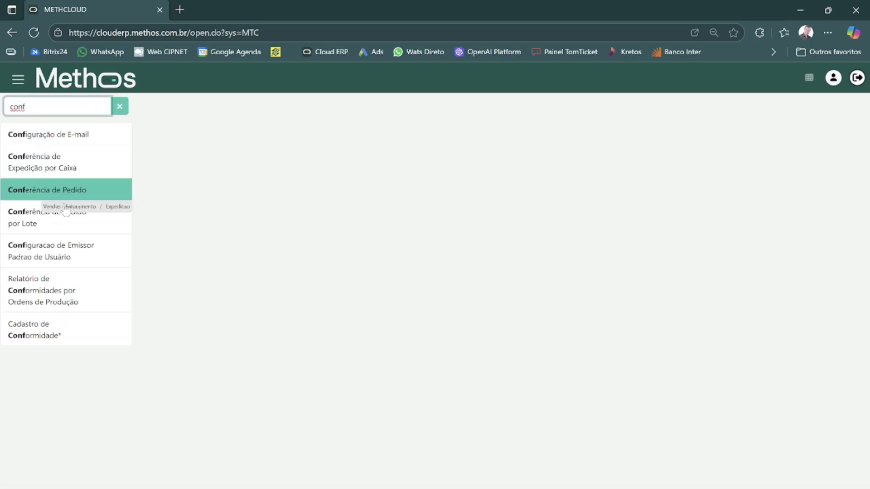
left_click(63, 193)
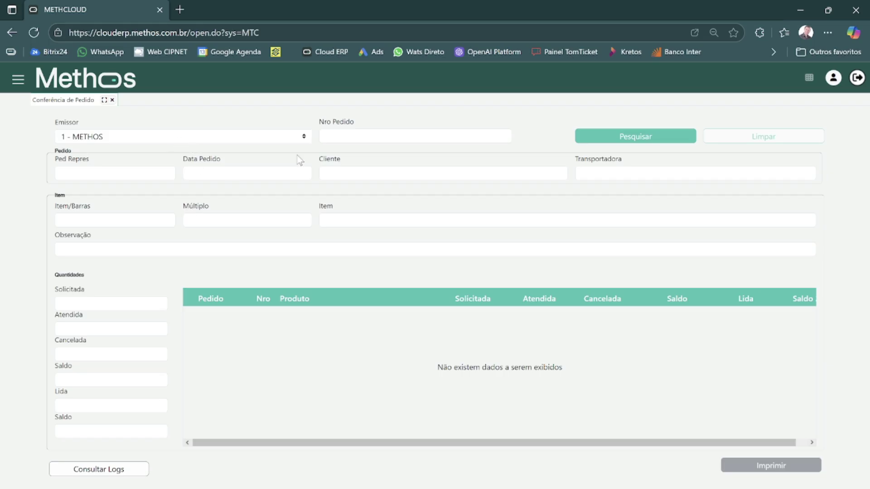
- View the Nro Pedido entry of the order check screen, leave it blank and close the screen
left_click(346, 139)
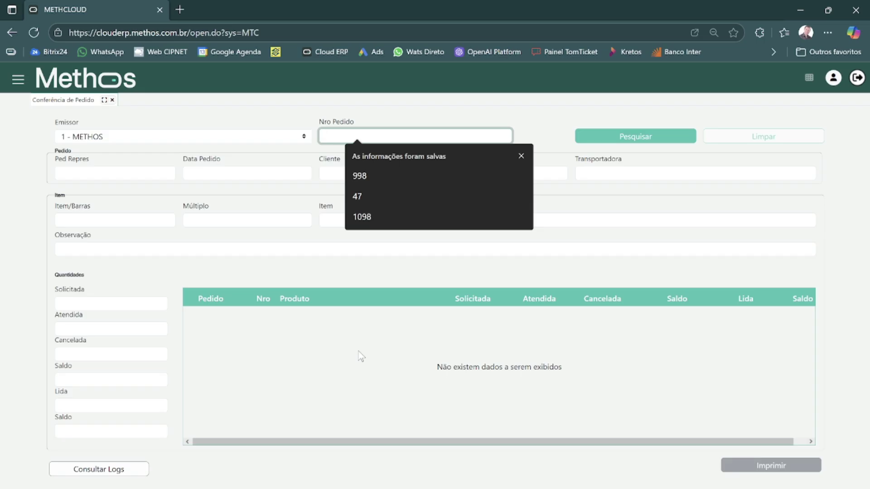
left_click(588, 213)
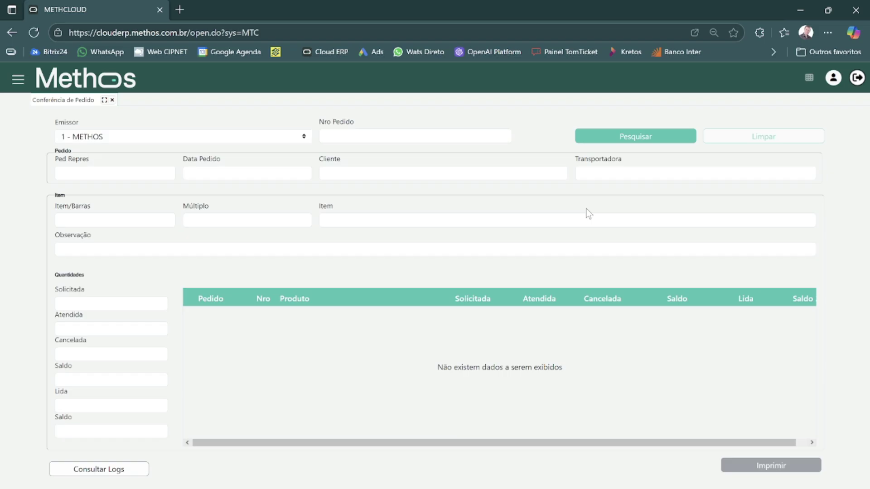
left_click(112, 99)
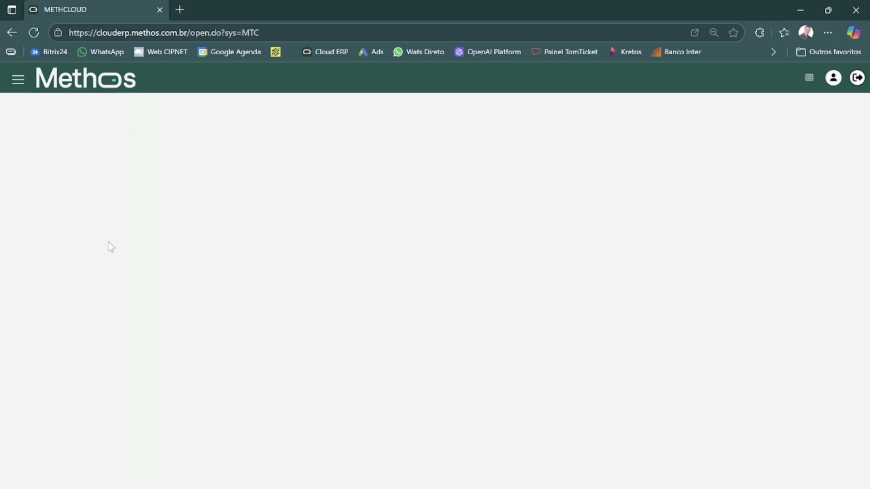
- Search the menu for "pedido", open Pedido de Venda ou Orçamento and filter the list by order date 14/11/2025
left_click(17, 81)
double_click(29, 101)
type("pedido")
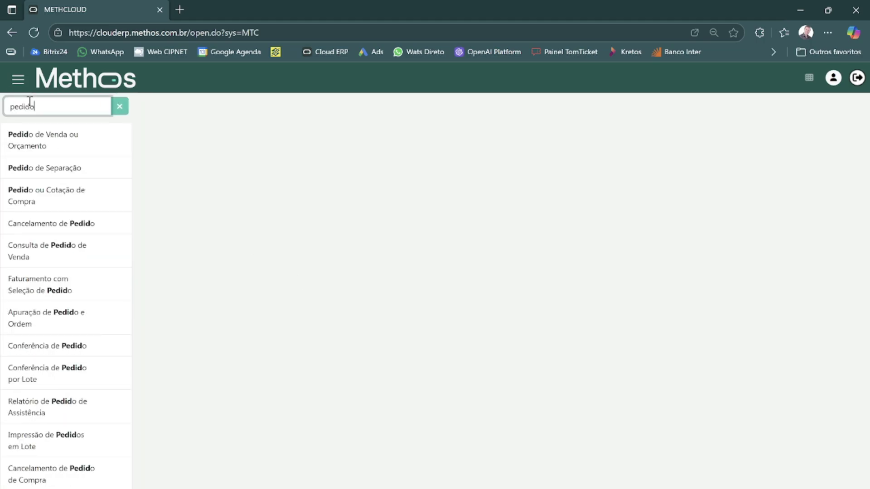
left_click(28, 152)
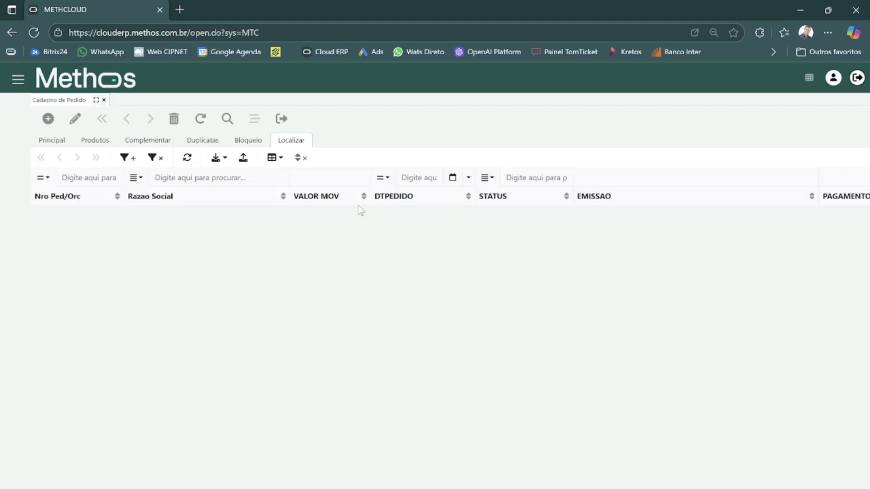
left_click(453, 177)
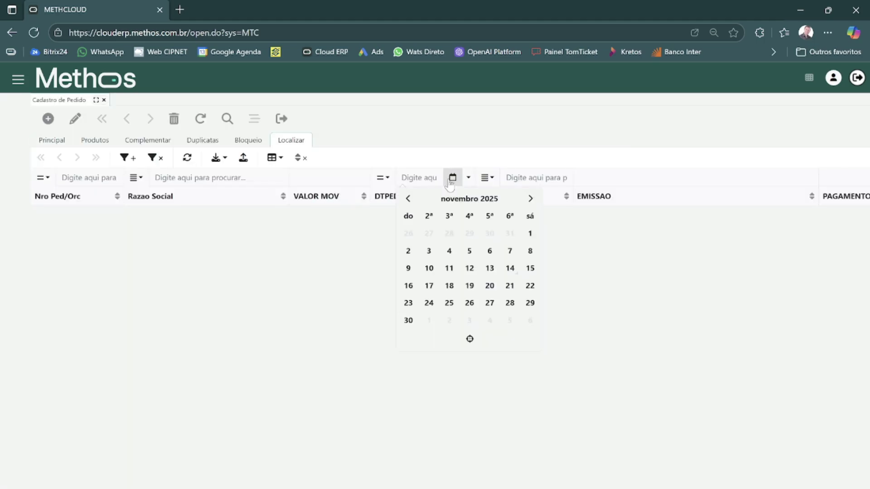
left_click(472, 340)
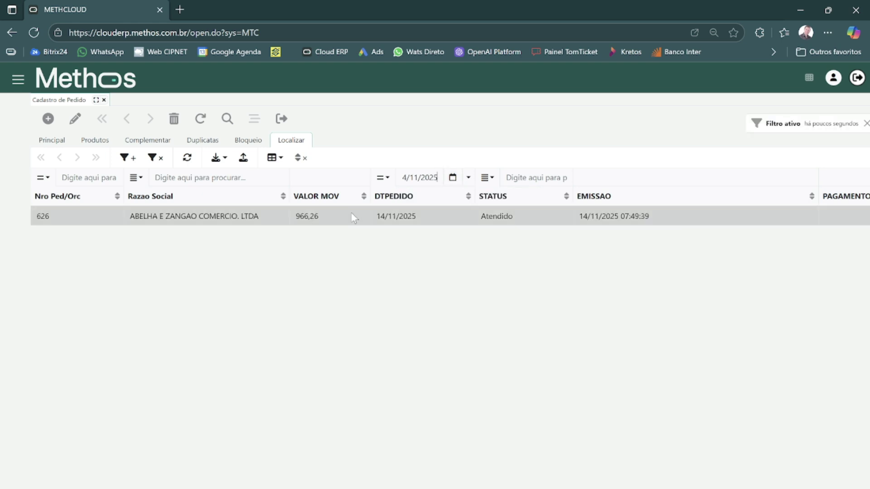
- Open the quote dated 14/11/2025 to view its details and return to the order search list
double_click(351, 214)
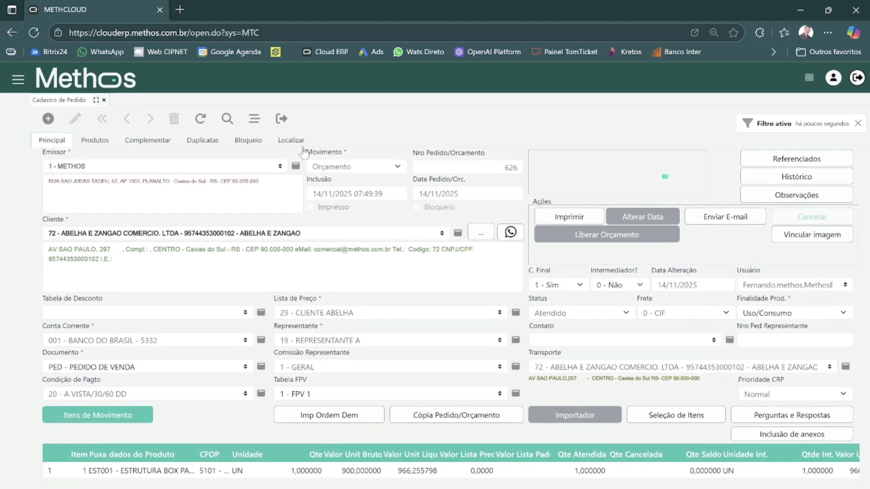
left_click(291, 141)
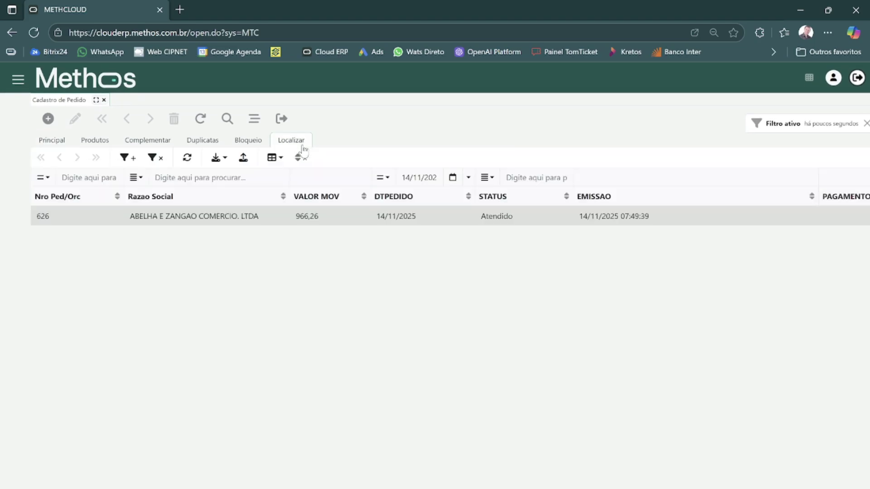
left_click(288, 221)
left_click(93, 180)
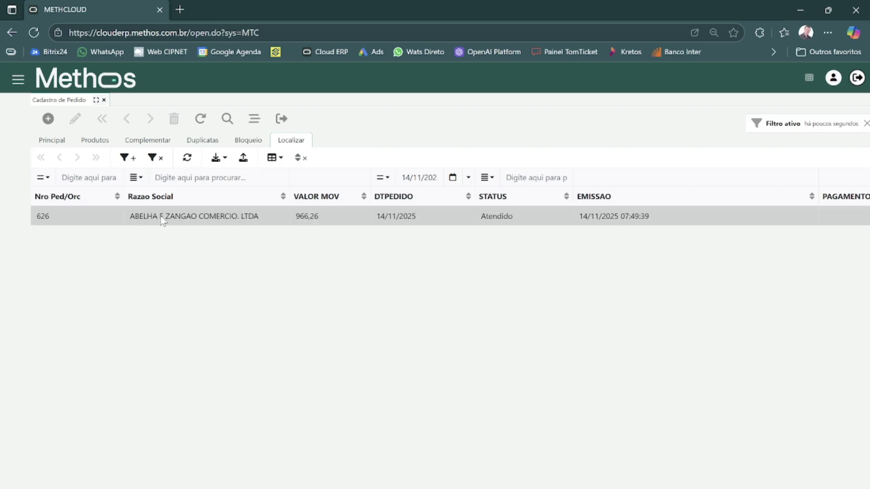
- Clear the DTPEDIDO date filter in the order search list
left_click(446, 179)
left_click(445, 179)
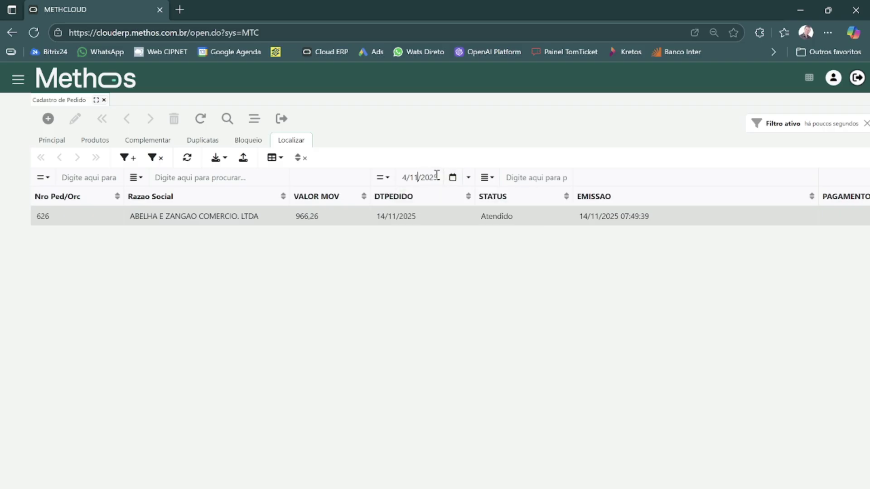
key("BackSpace")
key("BackSpace")
key("BackSpace")
key("BackSpace")
key("BackSpace")
key("BackSpace")
key("BackSpace")
key("BackSpace")
key("BackSpace")
key("BackSpace")
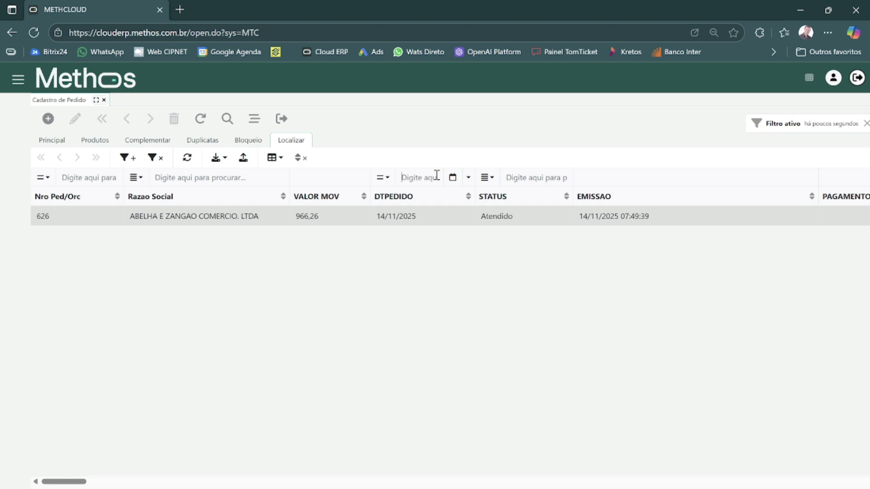
- Try to filter the orders by the date 11/20/25 and remove that date entry
type("11/20/25")
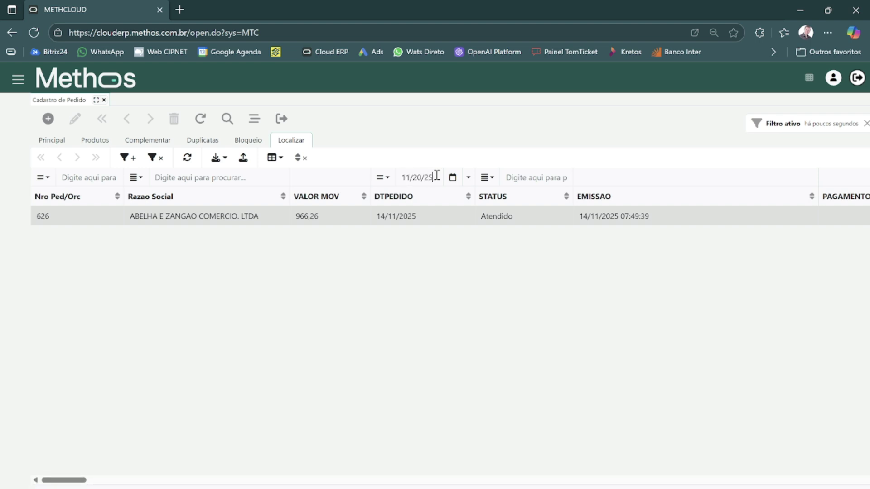
key("Return")
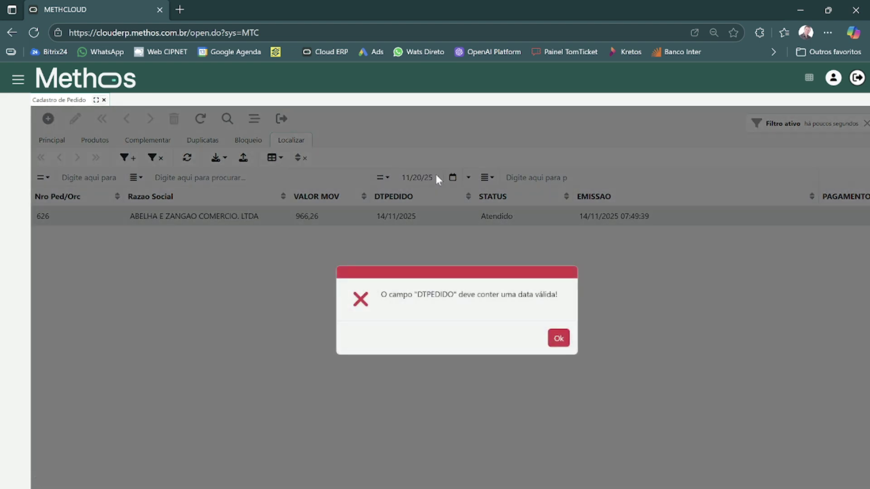
left_click(561, 340)
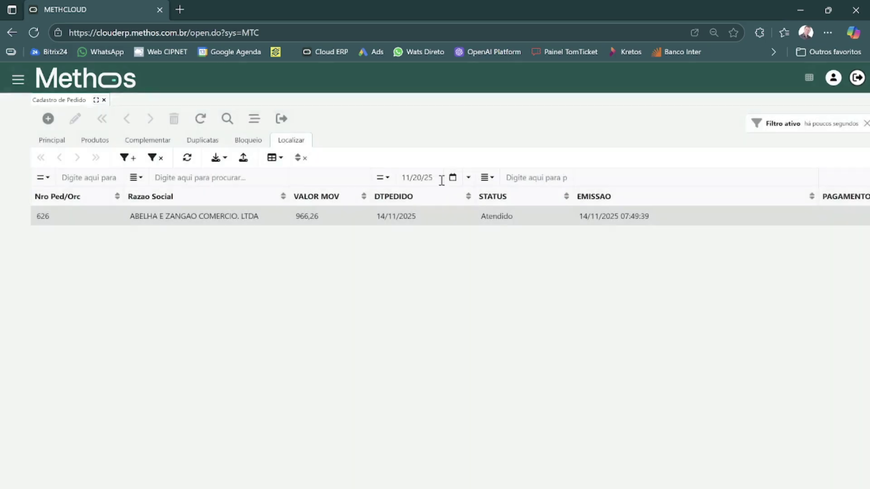
key("BackSpace")
key("BackSpace")
key("BackSpace")
key("BackSpace")
key("BackSpace")
key("BackSpace")
key("BackSpace")
key("BackSpace")
- Filter the orders by the Razao Social "abelha" and open the newest order, dated 14/11/2025 07:53:18
left_click(220, 183)
type("abelha")
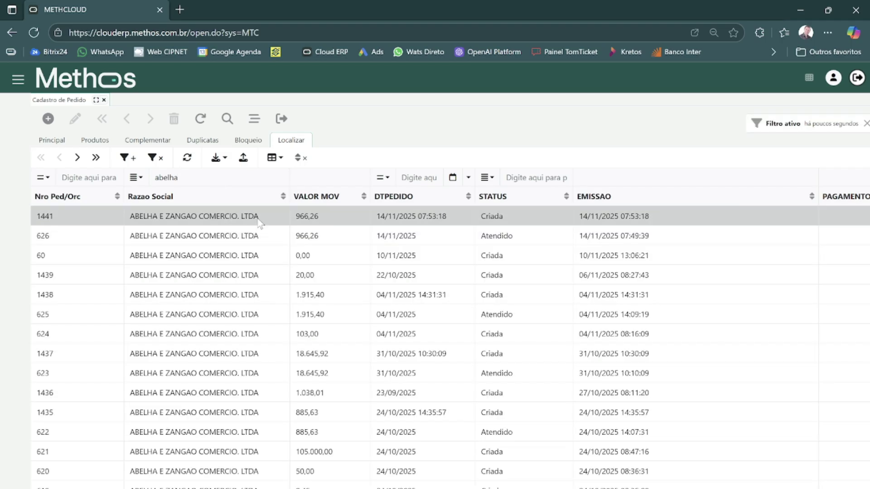
double_click(259, 220)
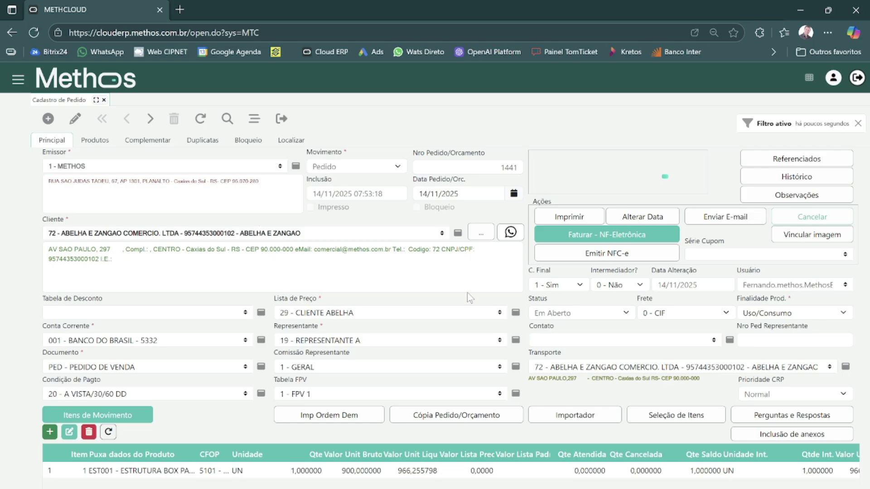
- Invoice the open order as an NF-Eletrônica, continuing past the list of notes awaiting validation
left_click(599, 235)
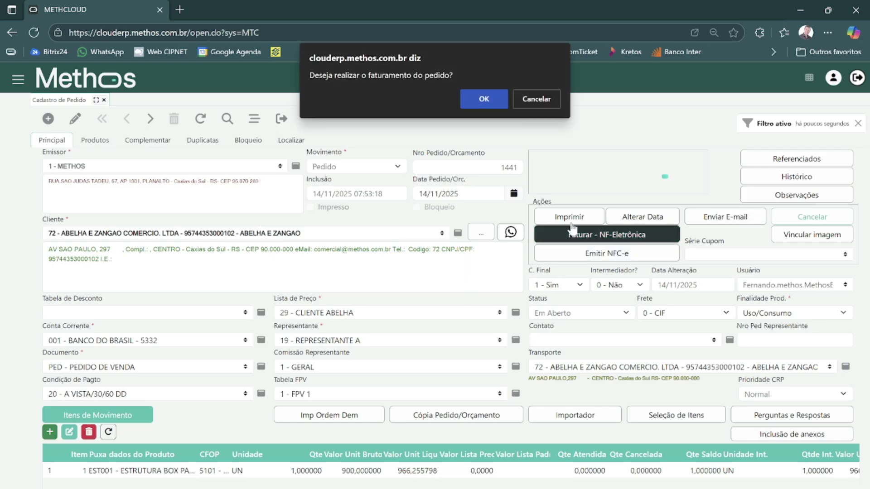
left_click(484, 101)
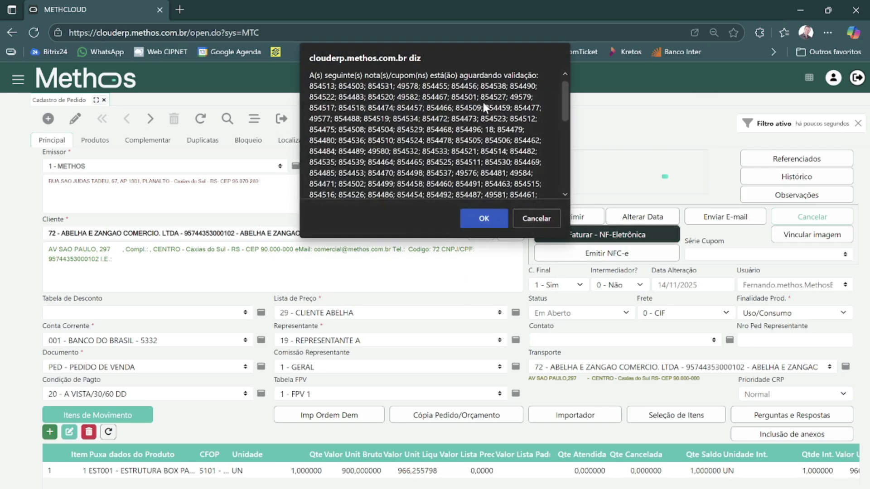
left_click(486, 224)
left_click(540, 99)
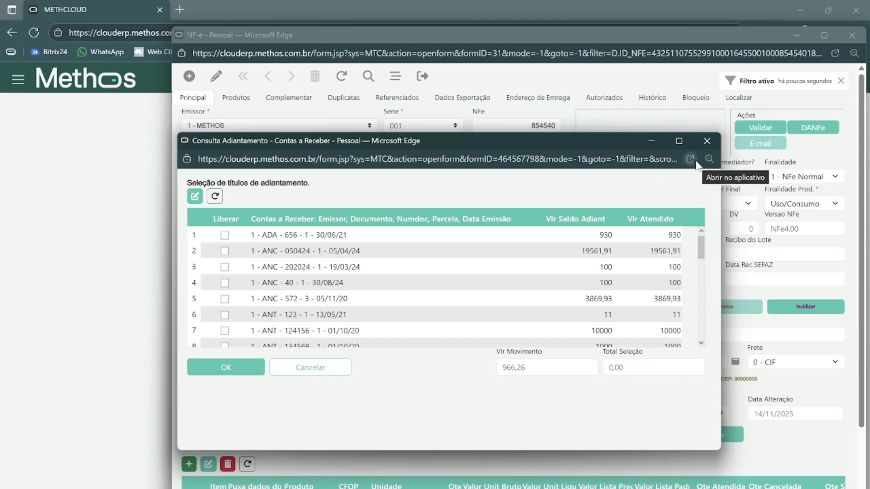
- Skip the selection of advance titles, preview the new NF-e's DANFe, and close the preview and the NF-e form
left_click(707, 140)
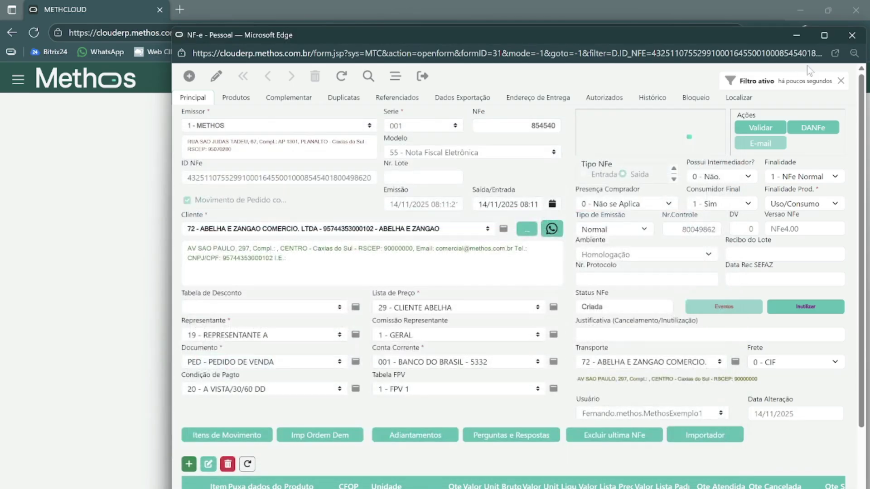
left_click(825, 36)
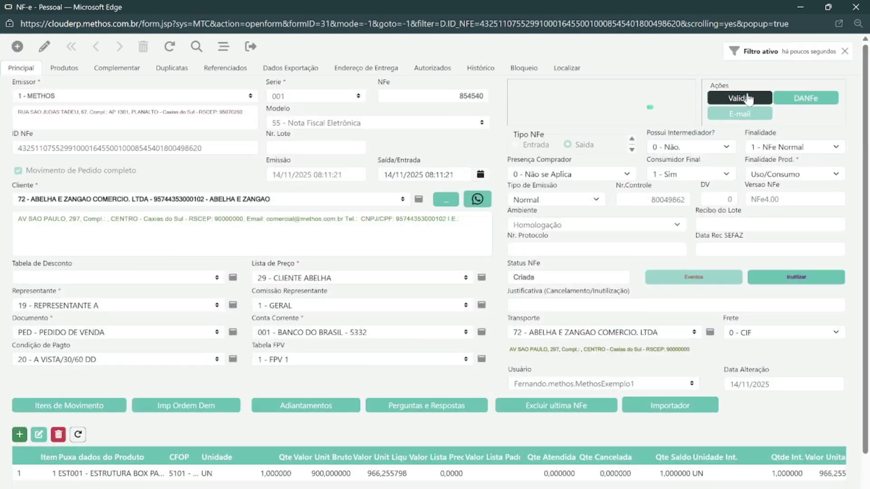
left_click(806, 98)
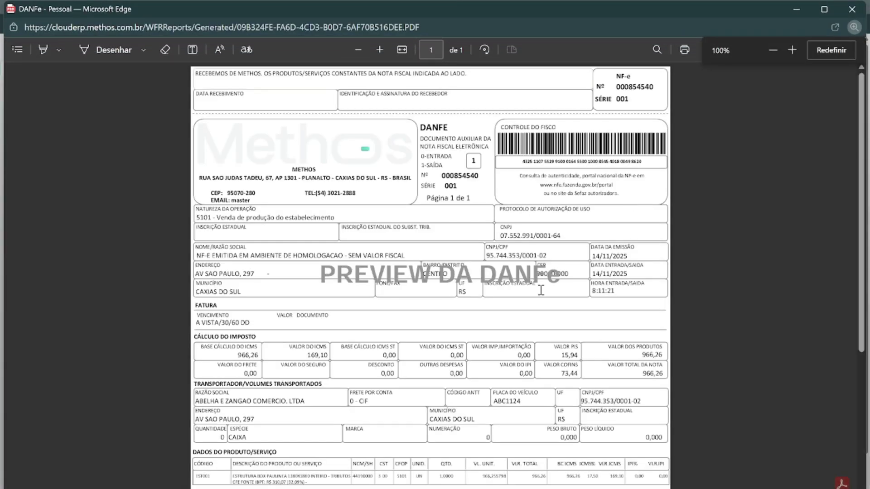
scroll(530, 301, "up", 2)
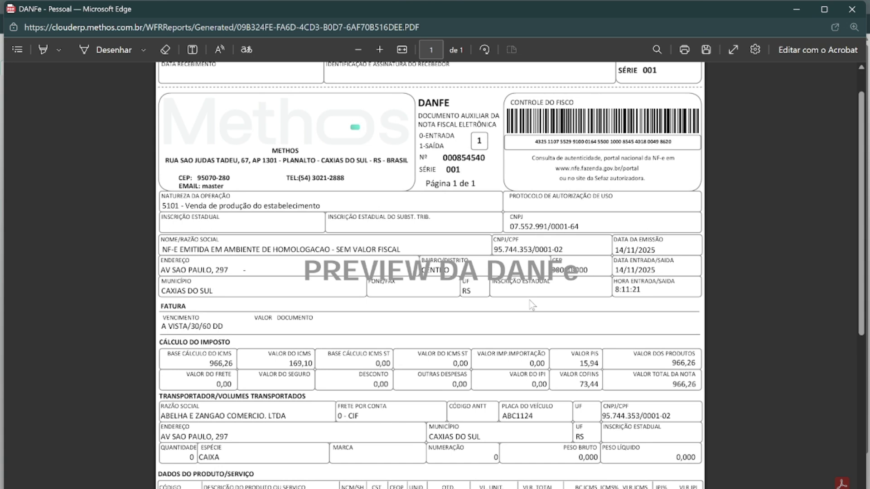
left_click(857, 16)
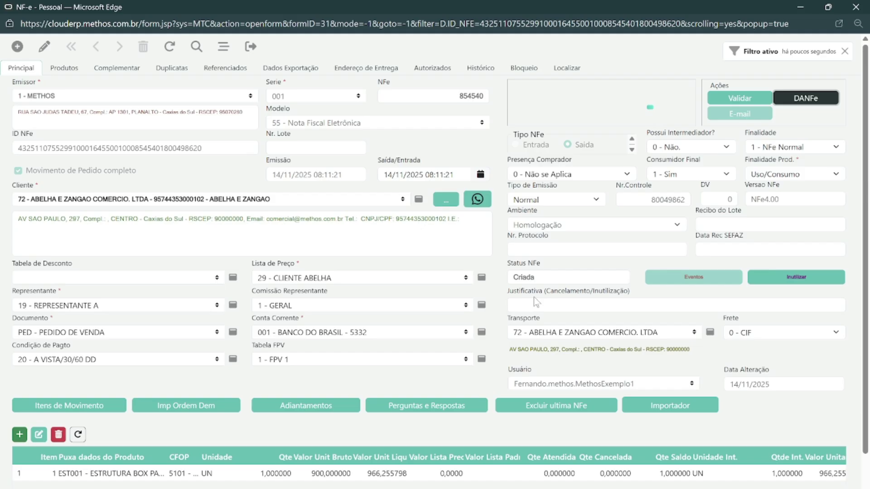
scroll(534, 297, "down", 1)
scroll(534, 297, "up", 1)
left_click(856, 8)
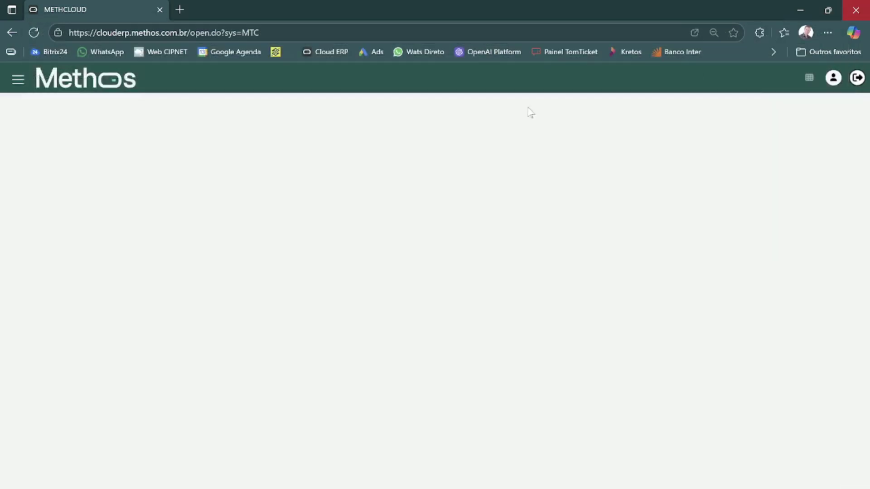
- Clear the "pedido" function search and open the Contas a Receber register in the Financeiro module
left_click(19, 80)
double_click(28, 105)
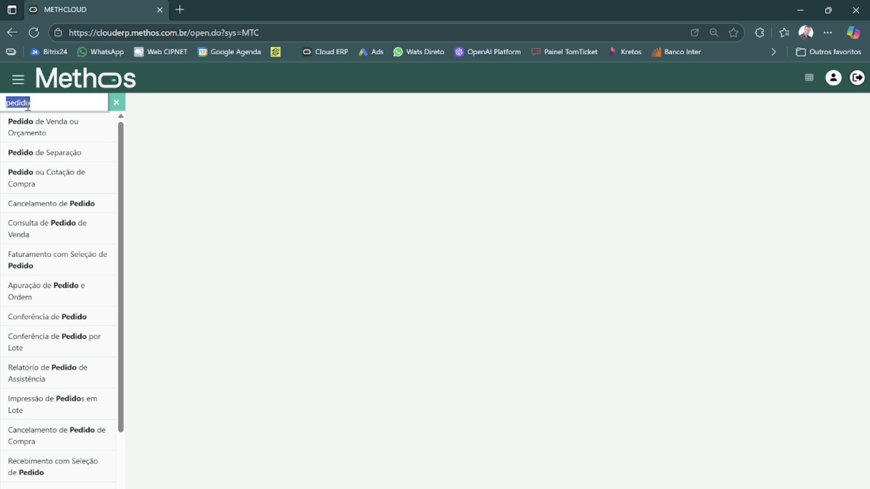
left_click(116, 103)
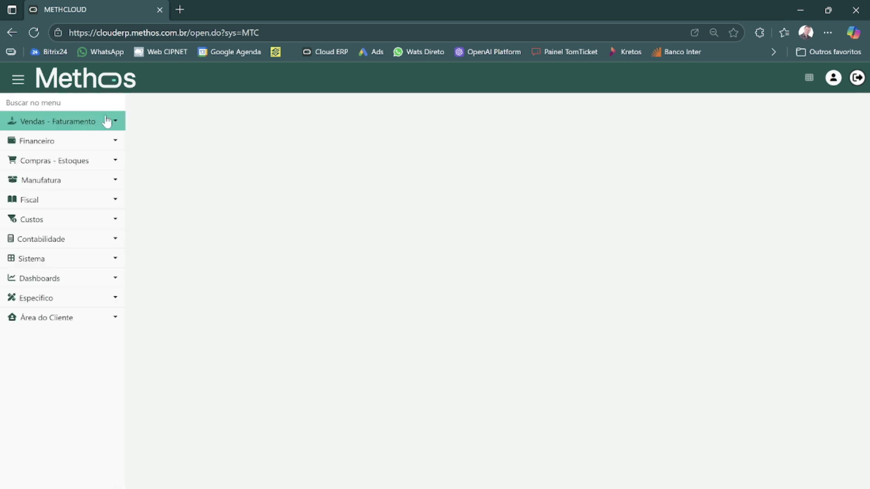
left_click(87, 144)
left_click(70, 181)
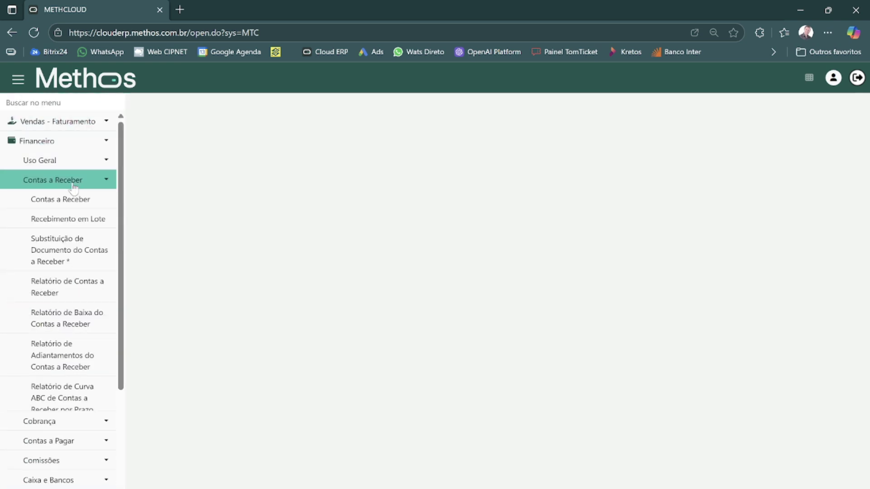
left_click(67, 201)
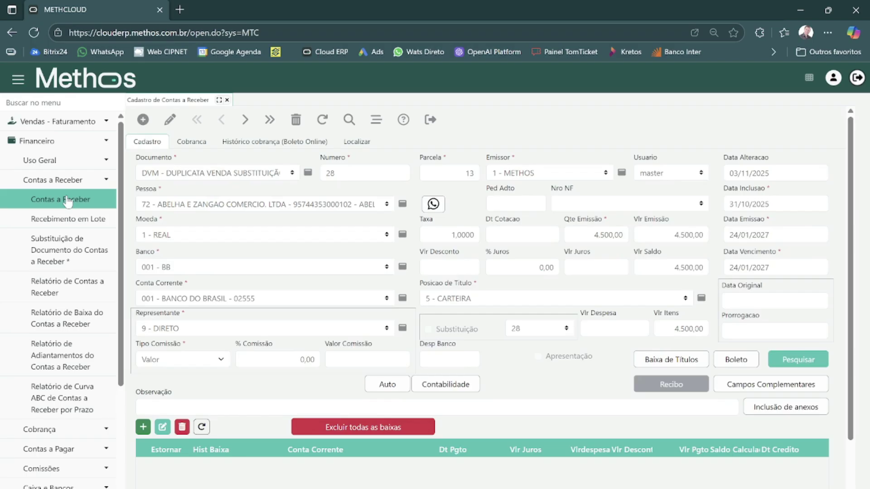
- Open the Dashboard Contas a Receber and show overdue (Atrasado) titles with an initial due date of 01/11/2020
left_click(84, 103)
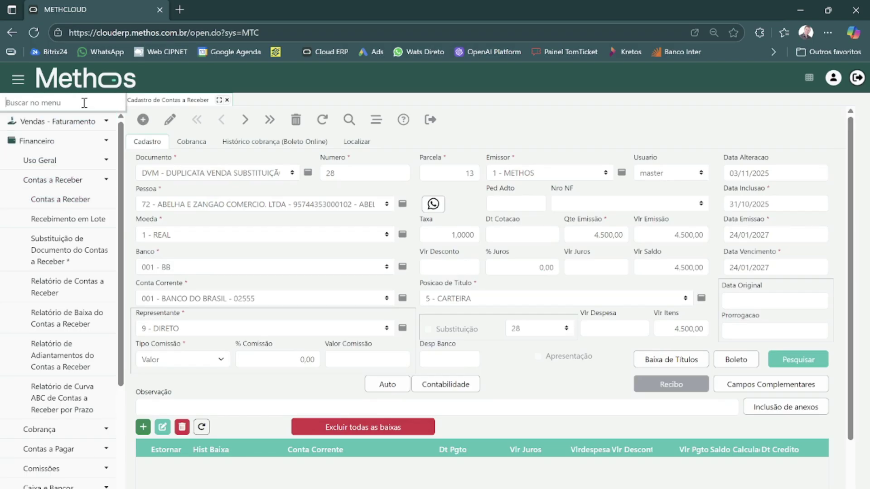
type("dash")
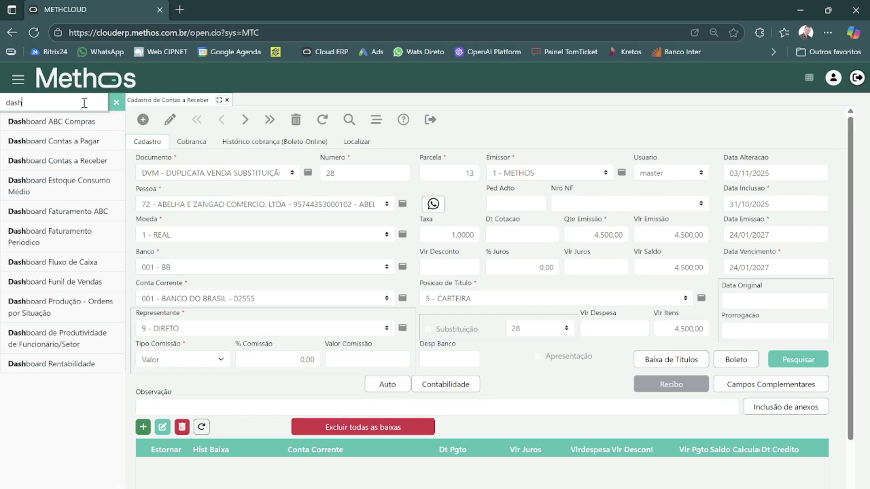
left_click(97, 161)
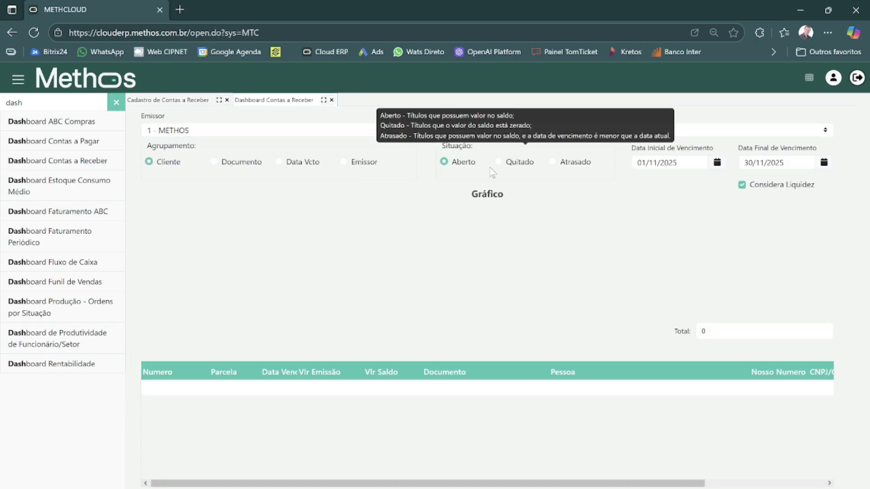
left_click(554, 163)
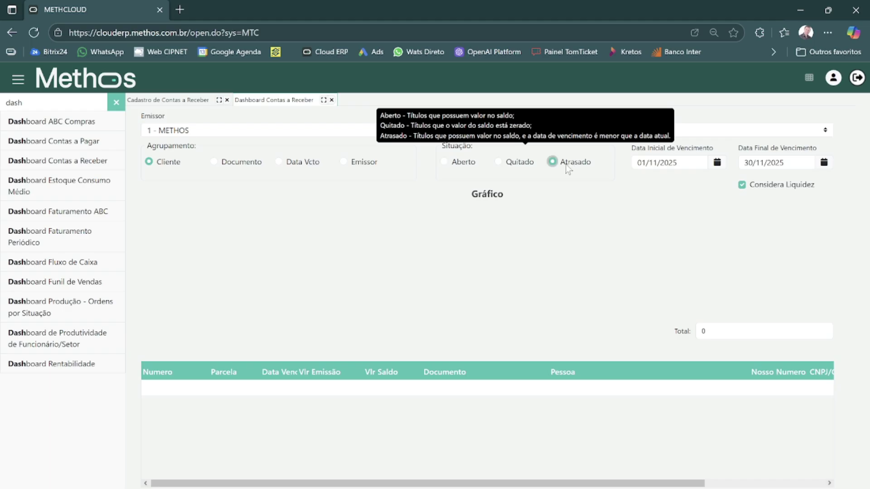
left_click(684, 164)
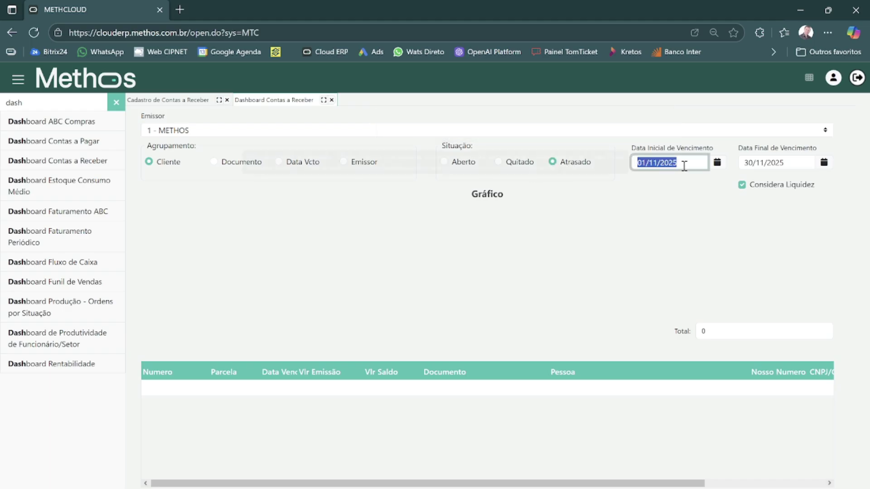
key("BackSpace")
type("0")
key("Tab")
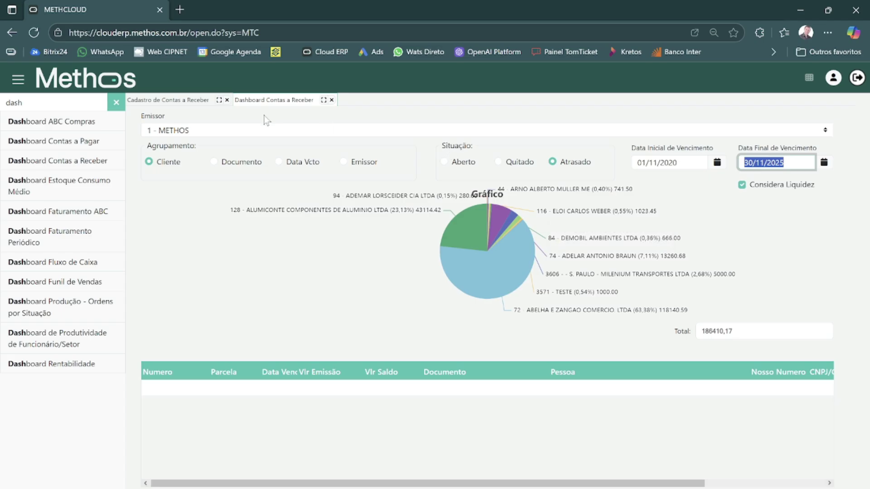
- List the overdue titles of ABELHA E ZANGAO from the chart, select the first one, and close the receivables dashboard
left_click(494, 291)
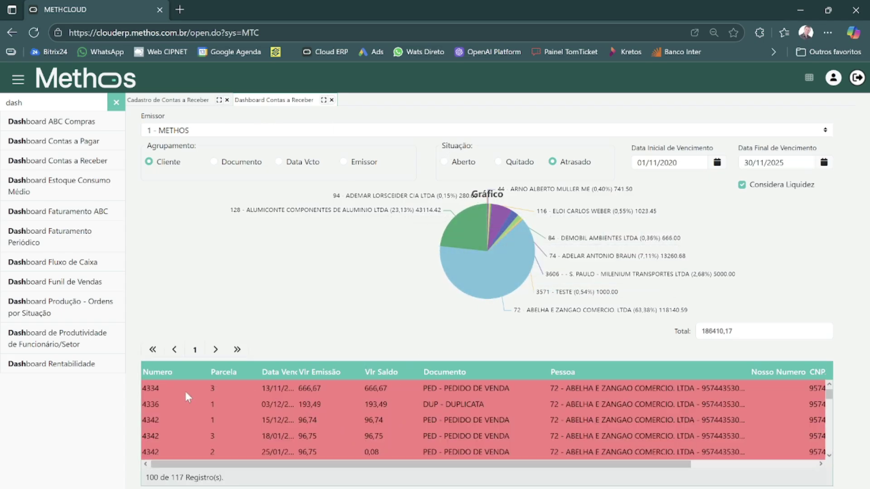
left_click(186, 391)
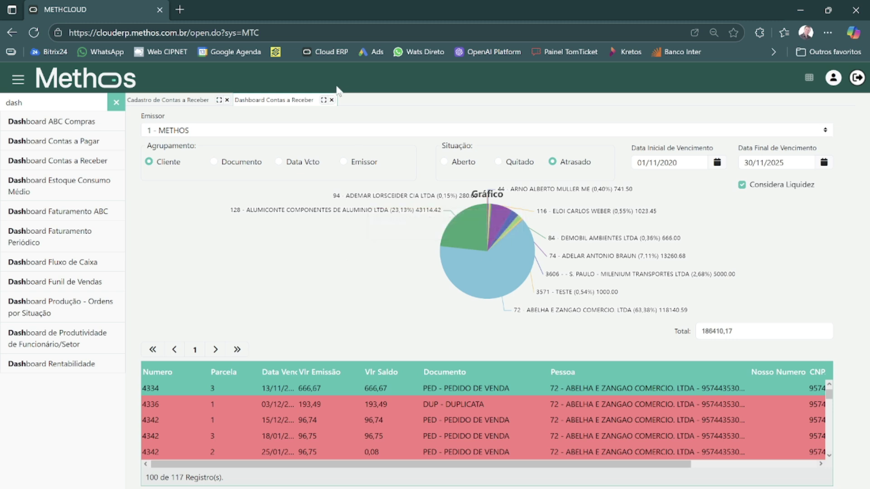
left_click(333, 102)
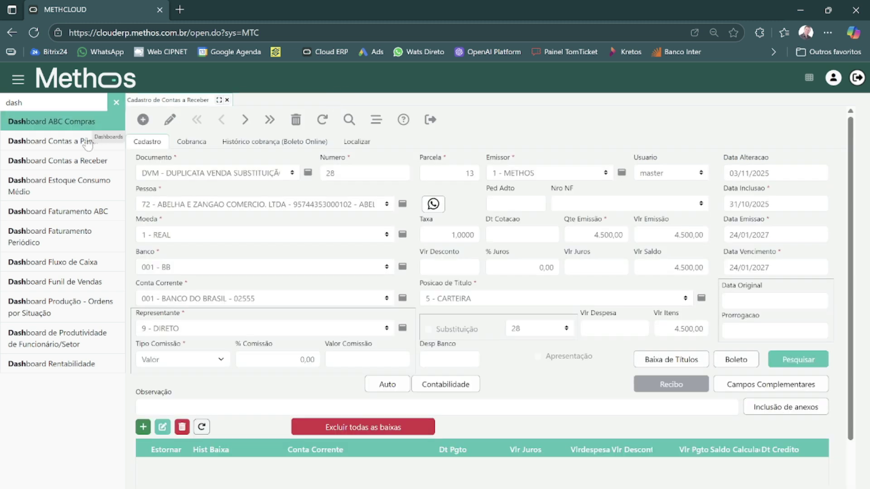
- Open the Dashboard Contas a Pagar and show overdue (Atrasado) titles with an initial due date of 01/11/2020
left_click(61, 142)
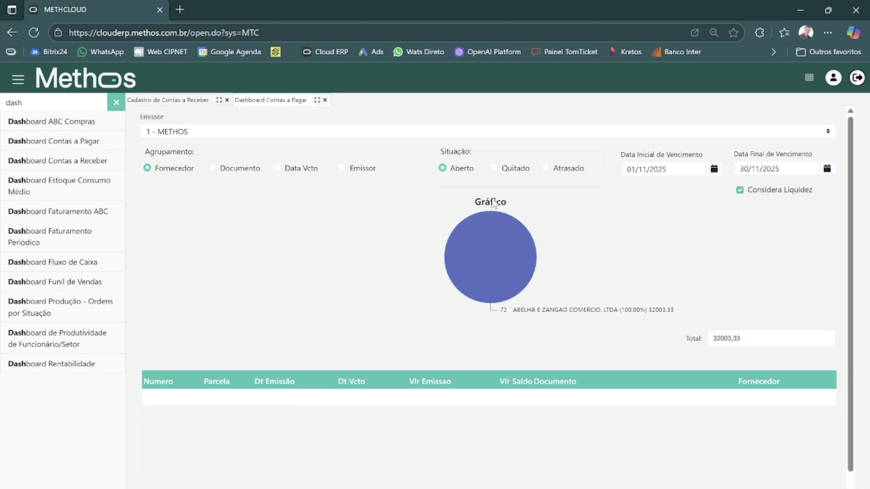
left_click(566, 171)
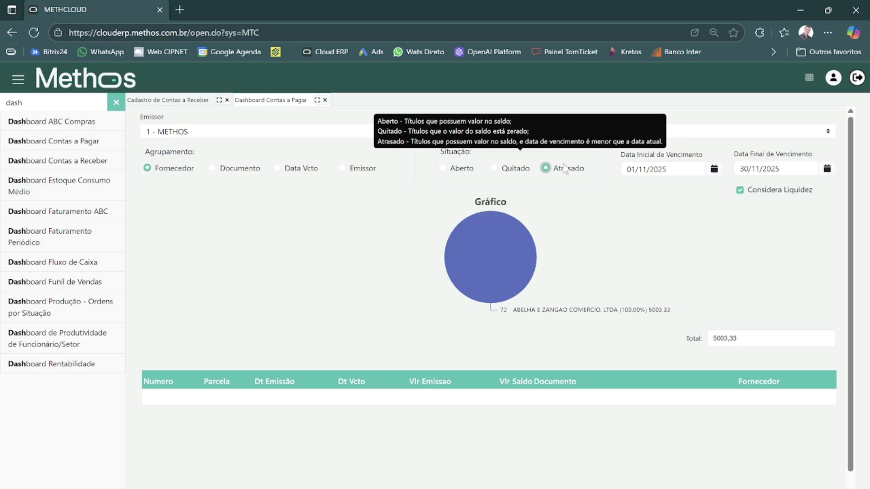
left_click(693, 174)
type("01/11/20")
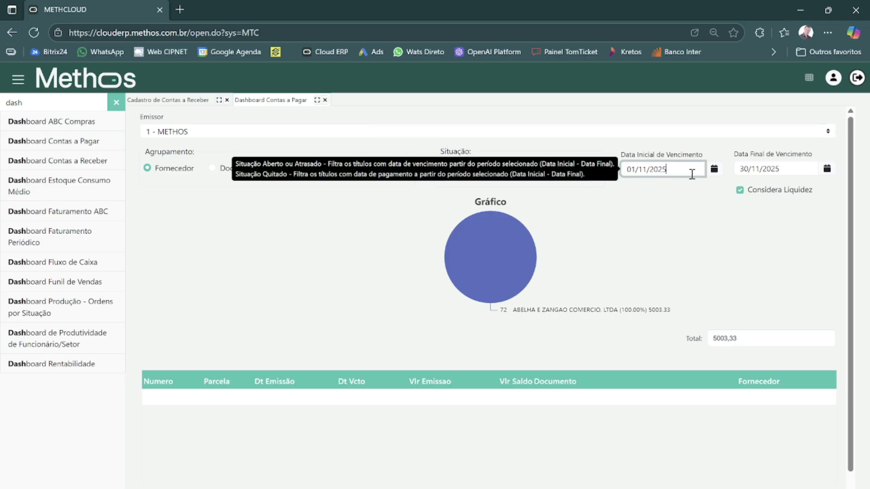
type("20")
key("Tab")
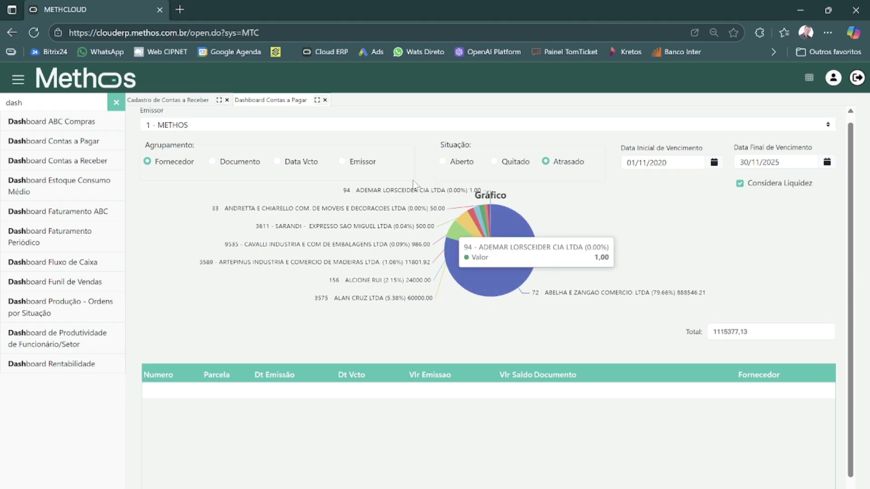
- View the overdue payables chart grouped by Documento, Data Vcto and Emissor, and return the grouping to Fornecedor
left_click(240, 162)
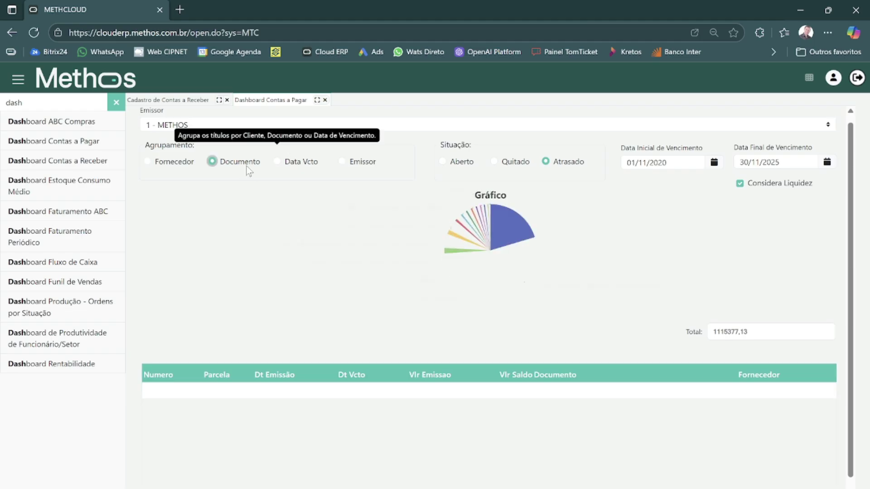
left_click(297, 162)
left_click(365, 162)
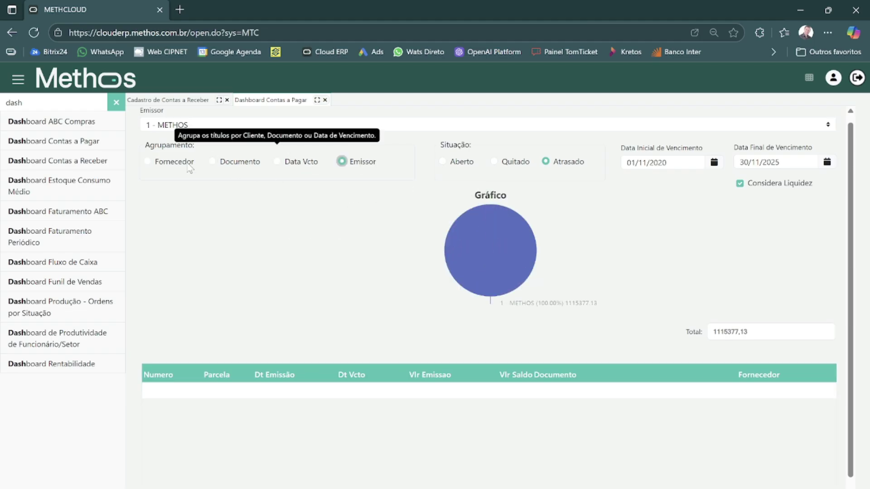
left_click(172, 163)
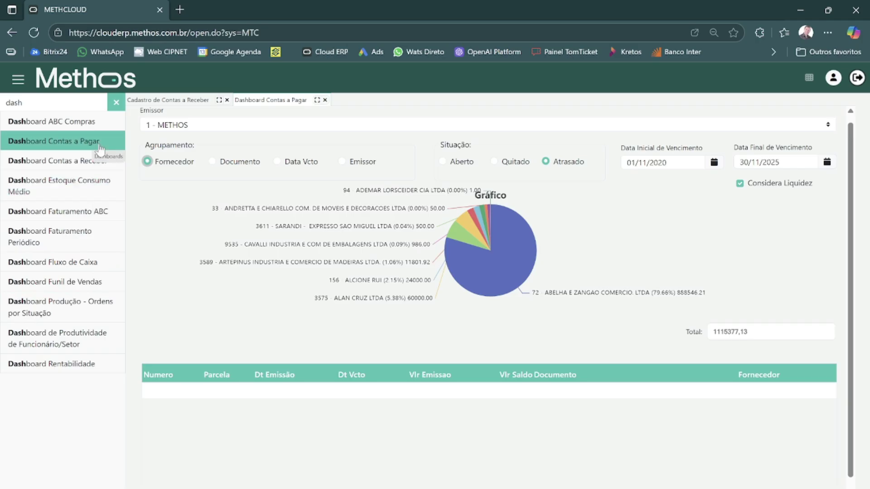
- Open the Período view of the Dashboard Fluxo de Caixa and check the available Emissor options, leaving 1 - METHOS selected
left_click(68, 270)
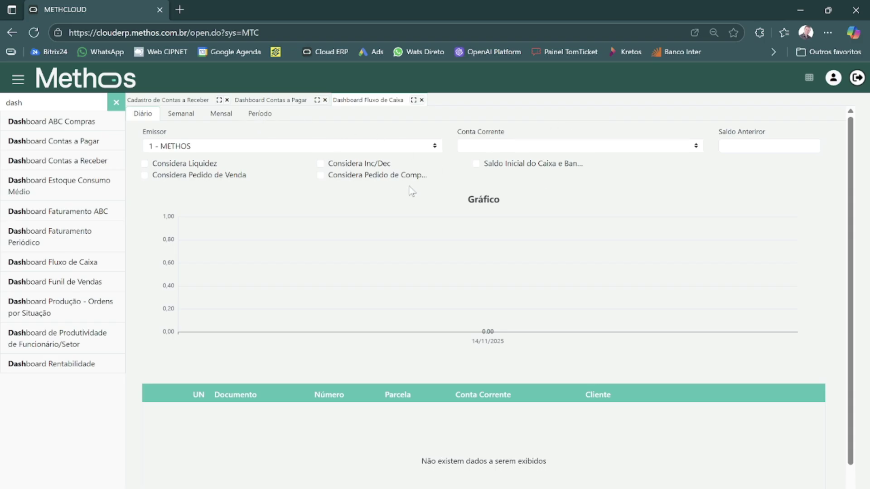
left_click(269, 115)
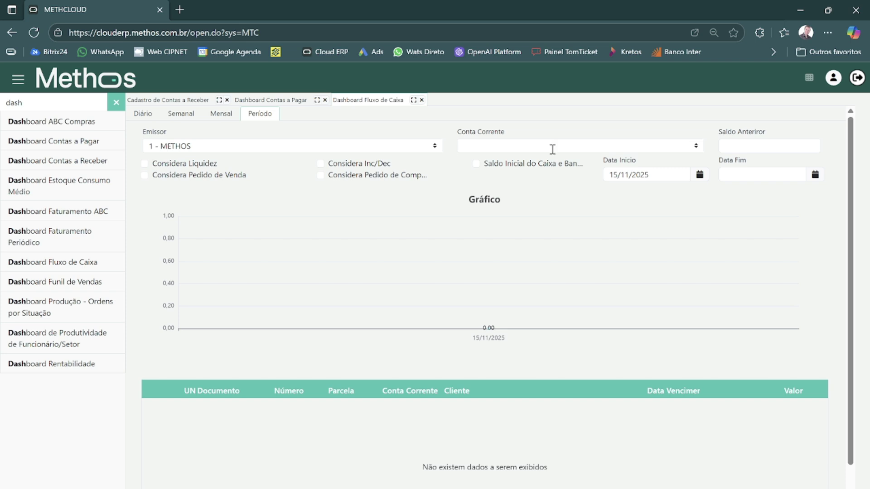
left_click(435, 146)
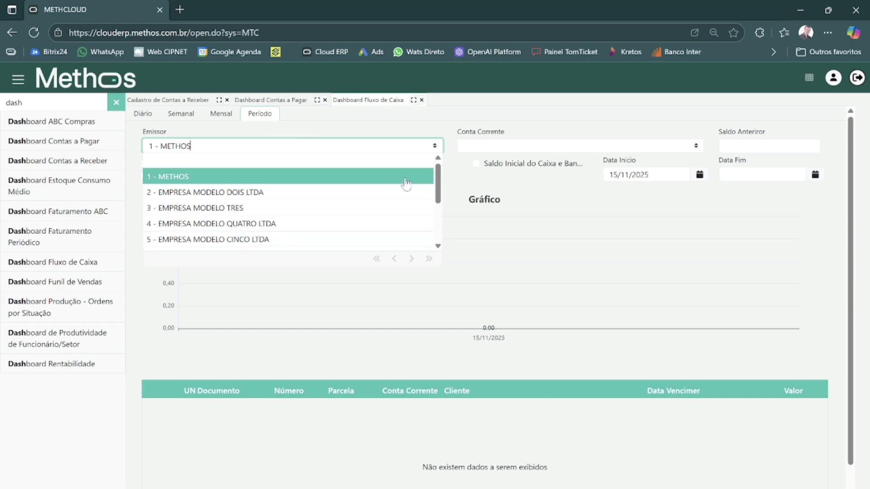
left_click(434, 145)
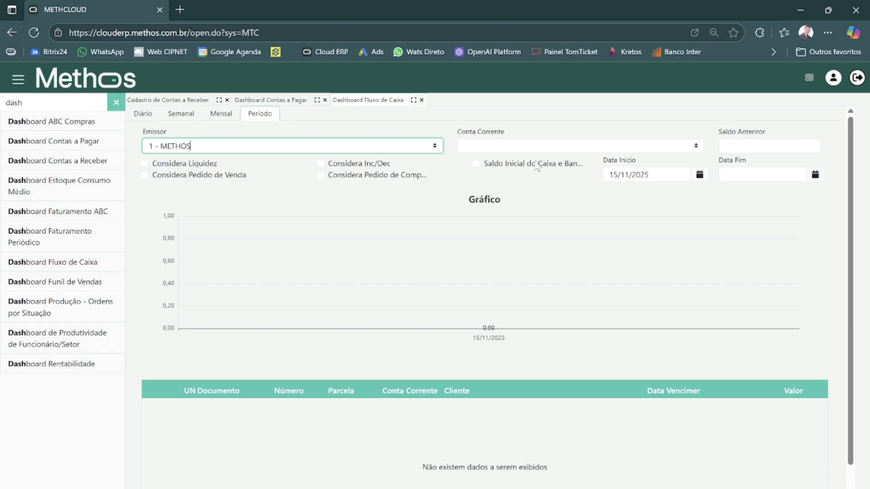
- Set the cash flow period's Data Fim to 31/12/2025 and plot the chart
left_click(762, 176)
type("3")
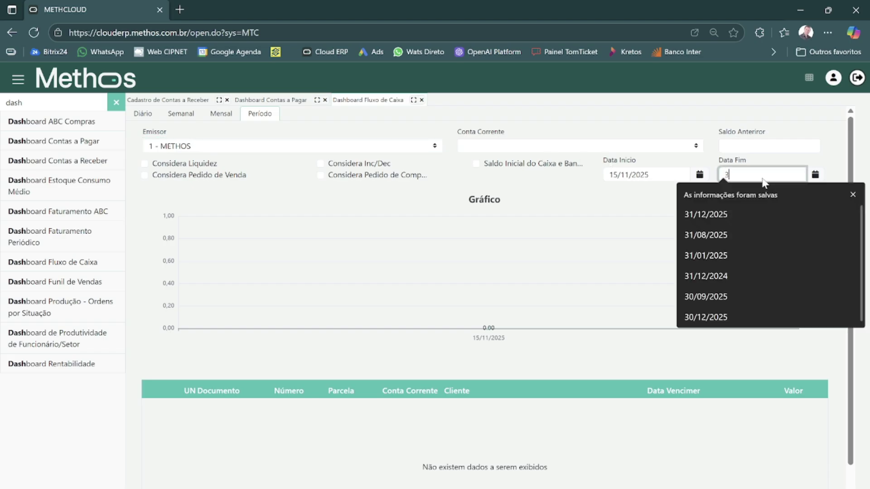
type("1/12/02")
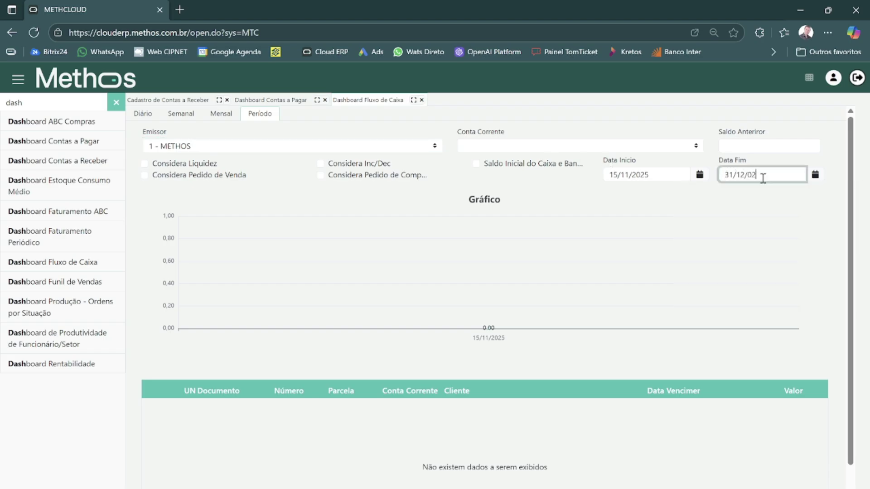
key("BackSpace")
key("BackSpace")
type("20")
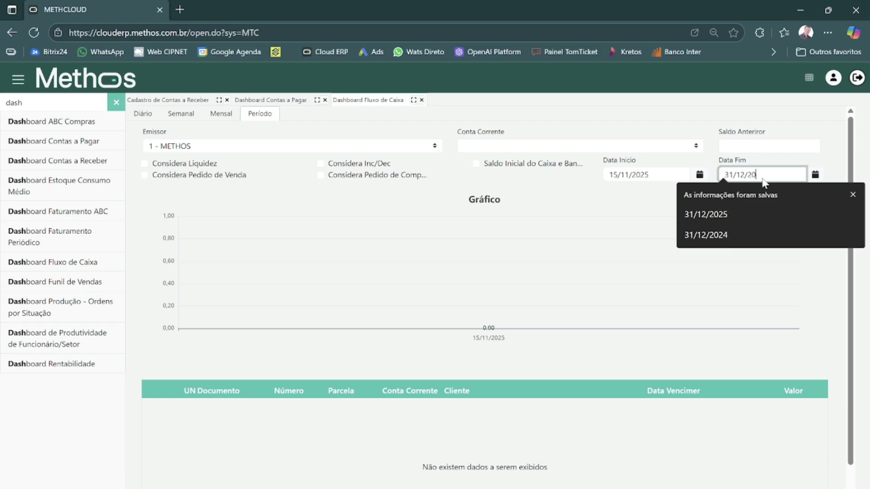
type("25")
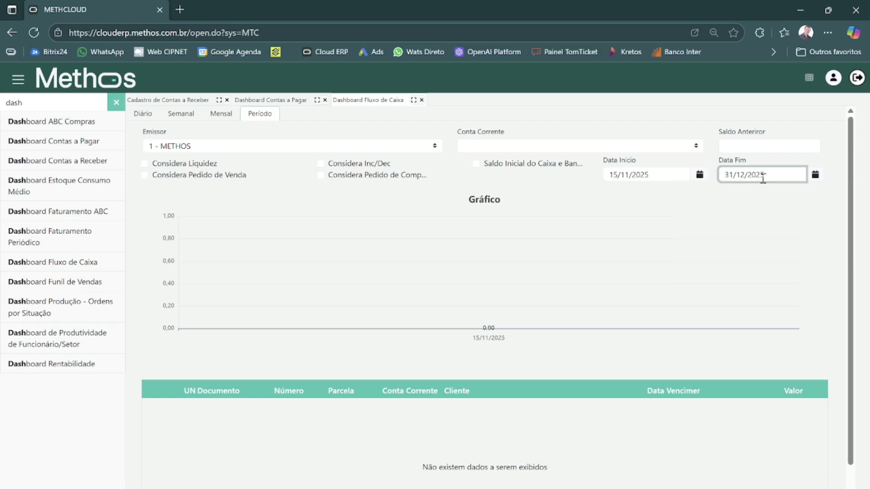
key("Tab")
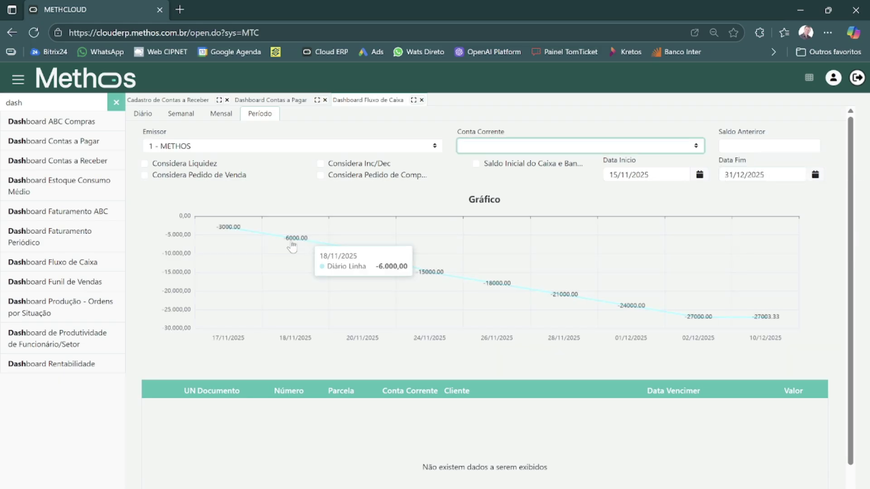
- List the cash flow titles due on 18/11/2025 and 20/11/2025, and include purchase orders and sales orders in the chart
left_click(292, 245)
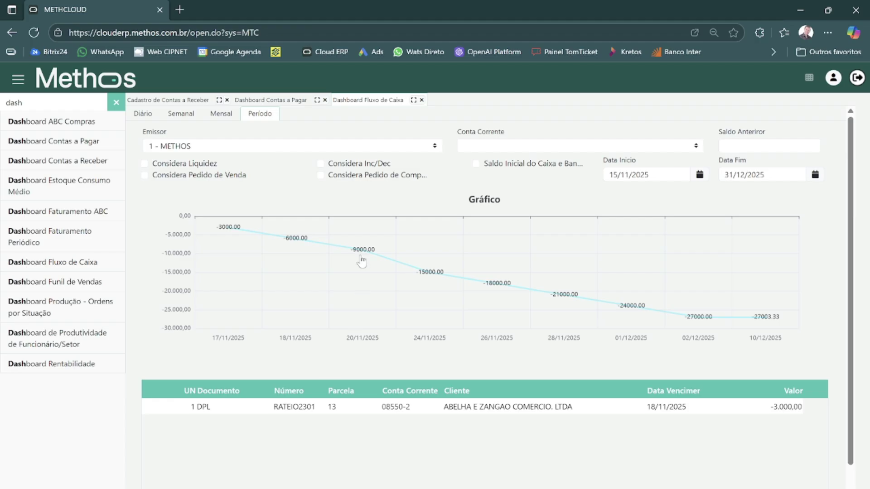
left_click(356, 251)
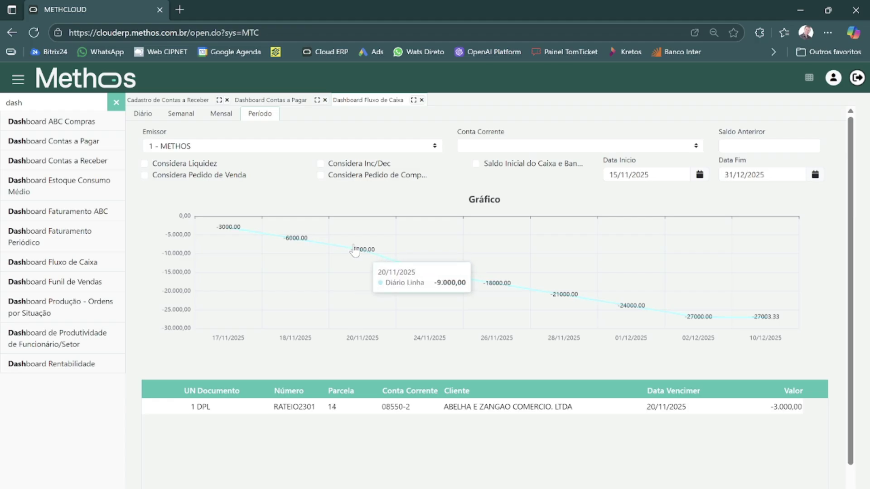
left_click(341, 179)
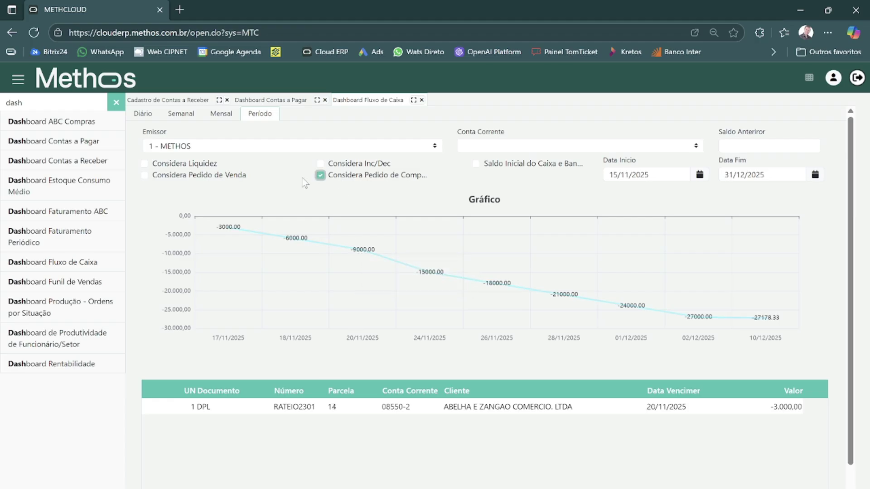
left_click(231, 176)
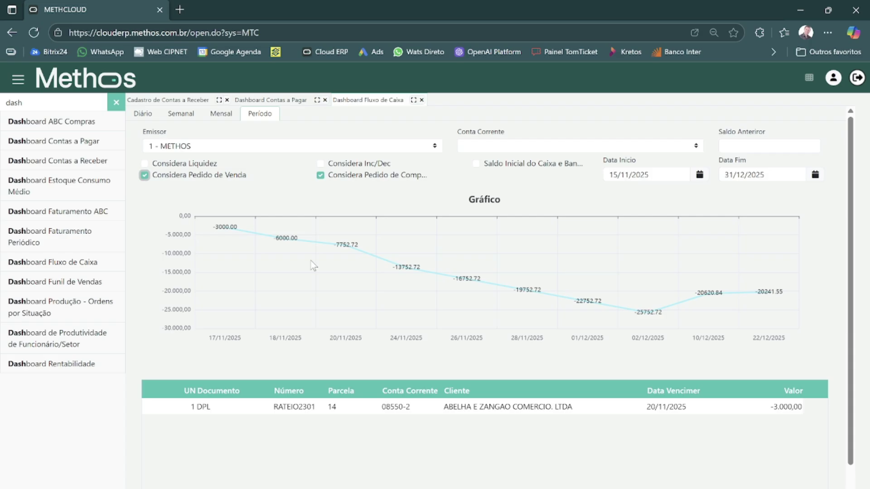
- Search the menu for "impor" and open the Importador de Extrato Bancário
left_click(116, 102)
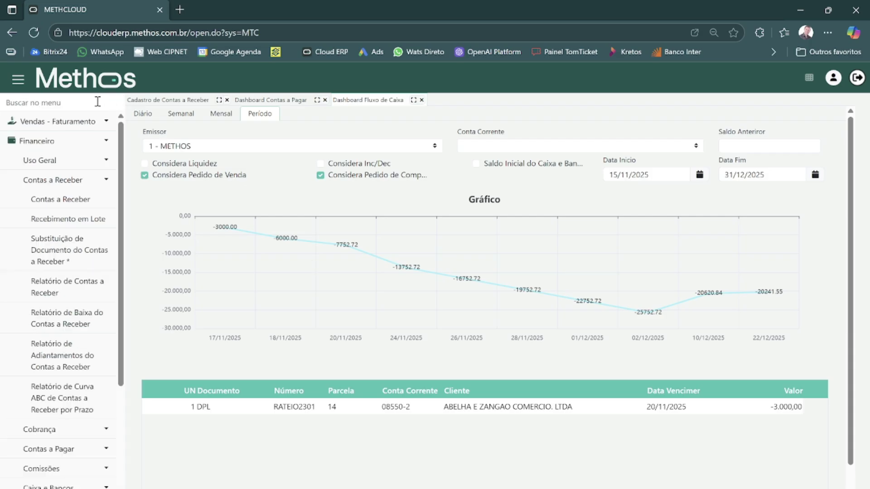
left_click(97, 101)
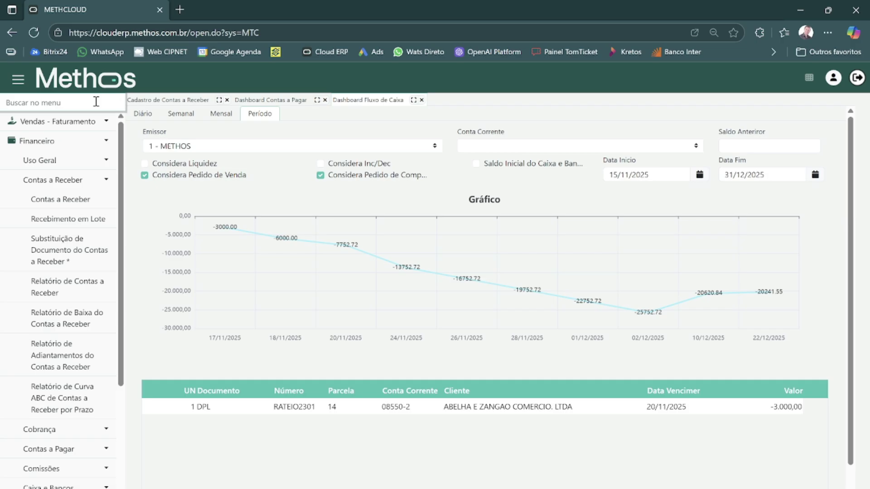
type("x")
key("BackSpace")
type("impor")
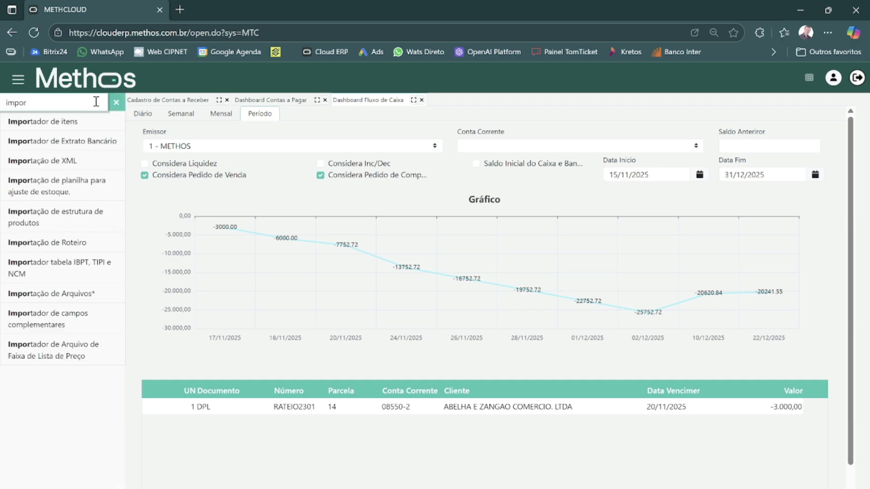
left_click(68, 142)
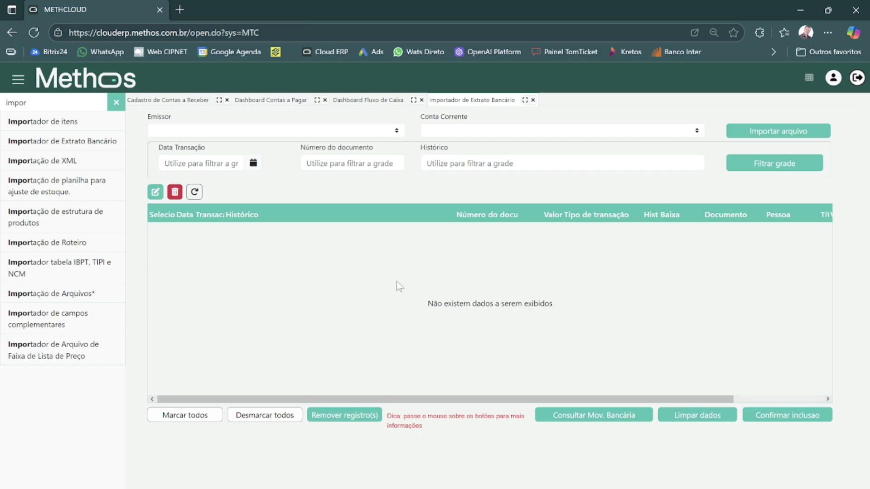
- Find the XML functions, open Consulta de XML and Importação de XML, and look over the import form's fields and item grid
left_click(117, 104)
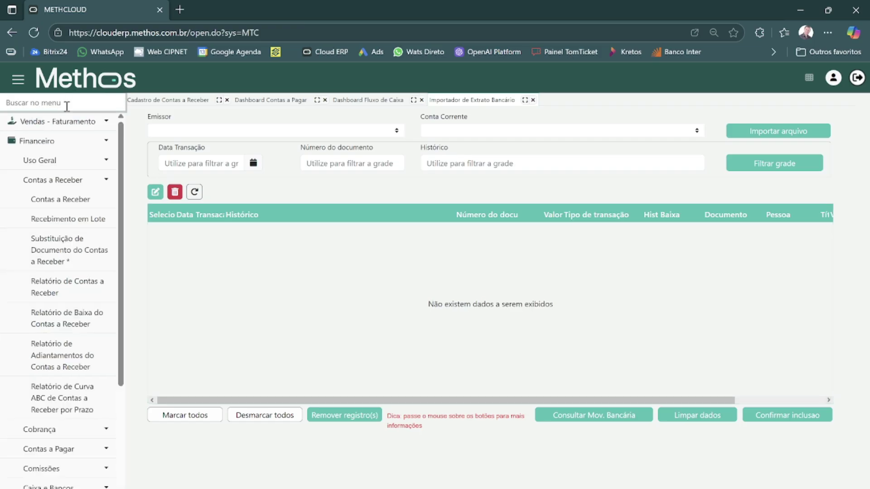
type("xml")
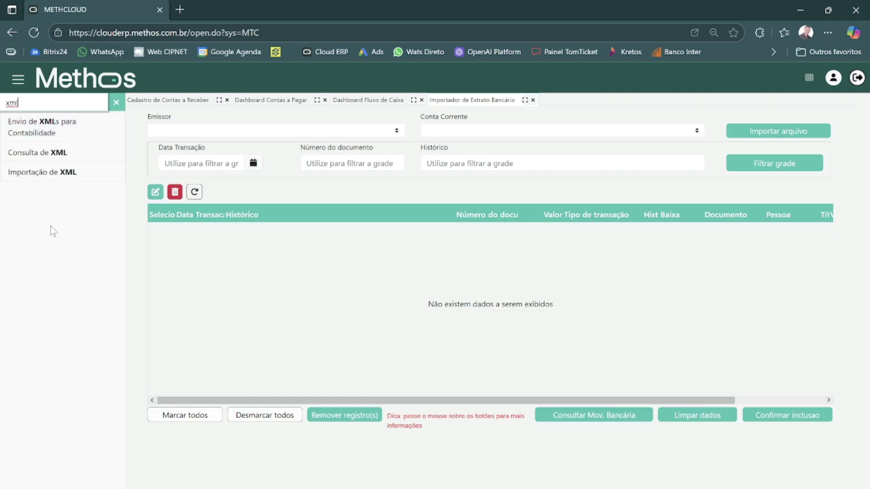
left_click(66, 156)
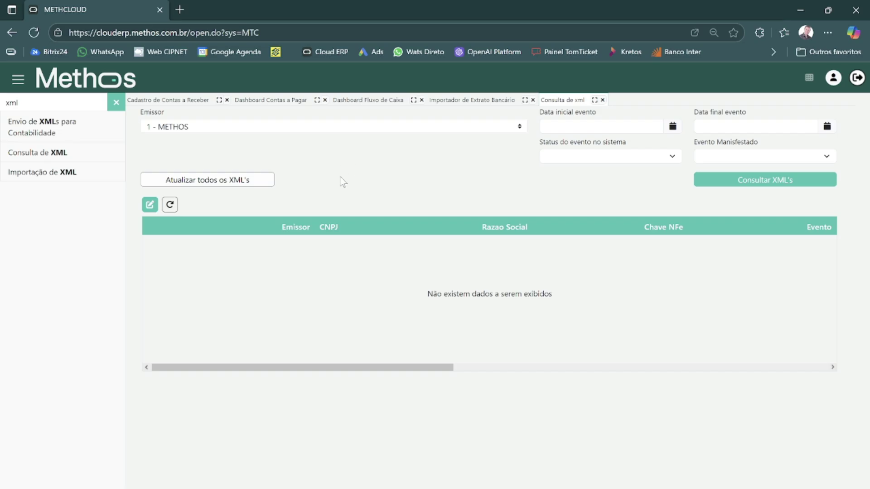
left_click(86, 177)
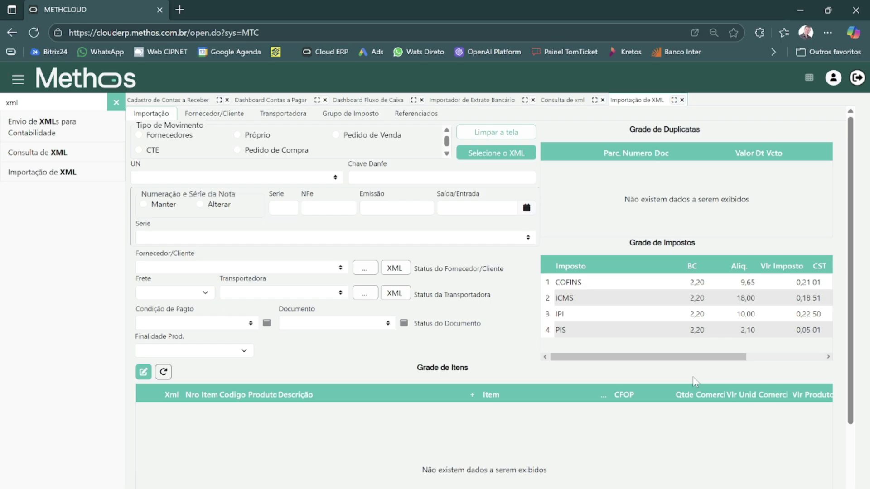
scroll(624, 470, "down", 2)
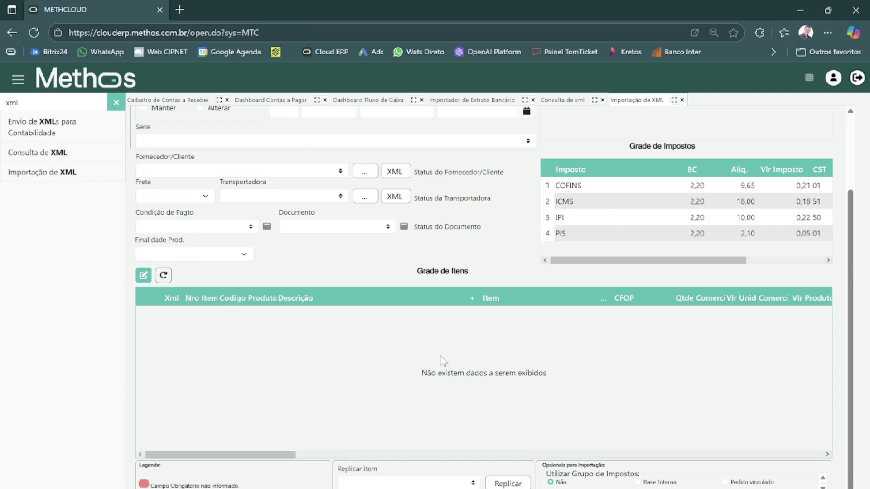
scroll(443, 362, "up", 1)
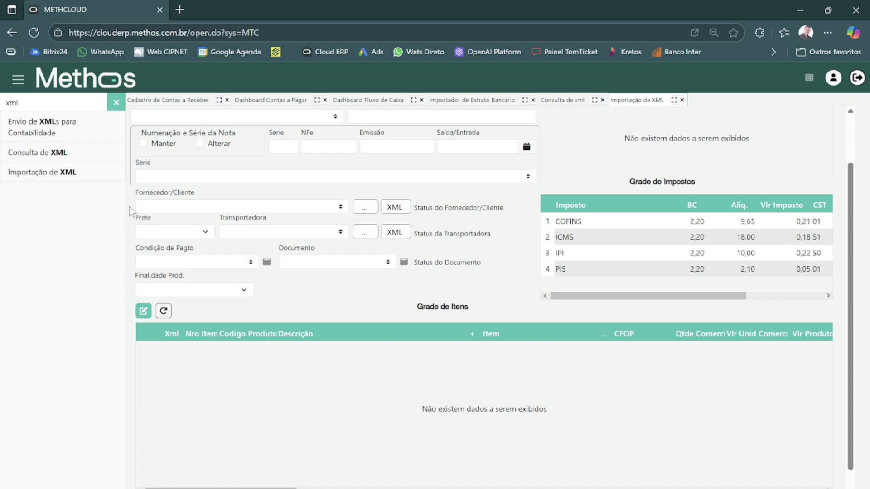
- Search the menu for "cot" to locate the Pedido ou Cotação de Compra function, and clear the search
left_click(116, 102)
left_click(86, 102)
type("cot")
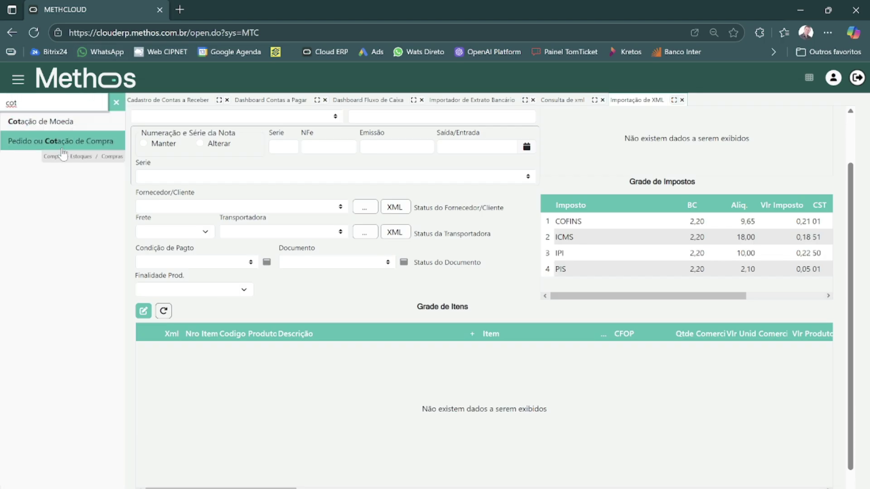
left_click(116, 103)
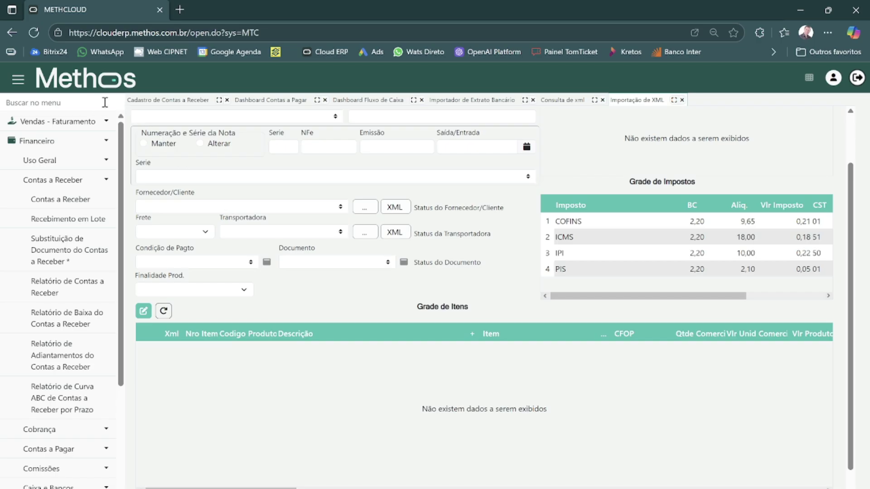
- Check the Vendas - Faturamento submenus, collapse the Financeiro module, and expand the Fiscal module
left_click(105, 127)
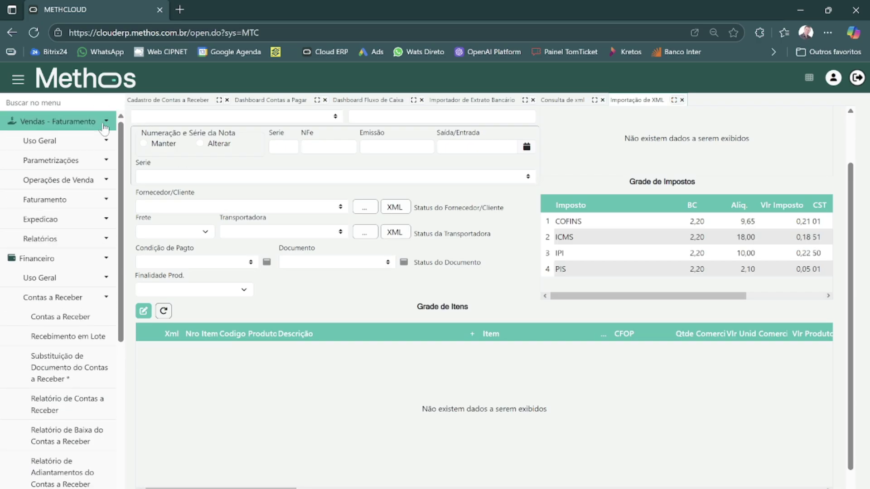
left_click(105, 128)
left_click(105, 140)
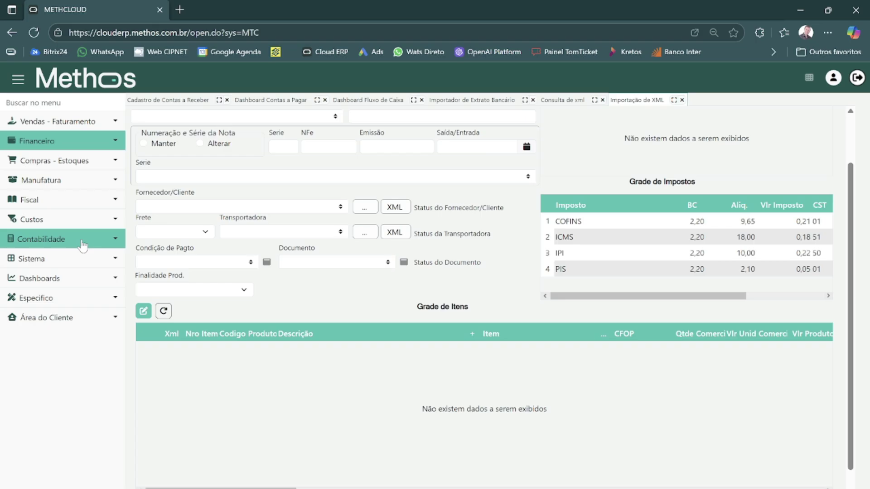
left_click(105, 205)
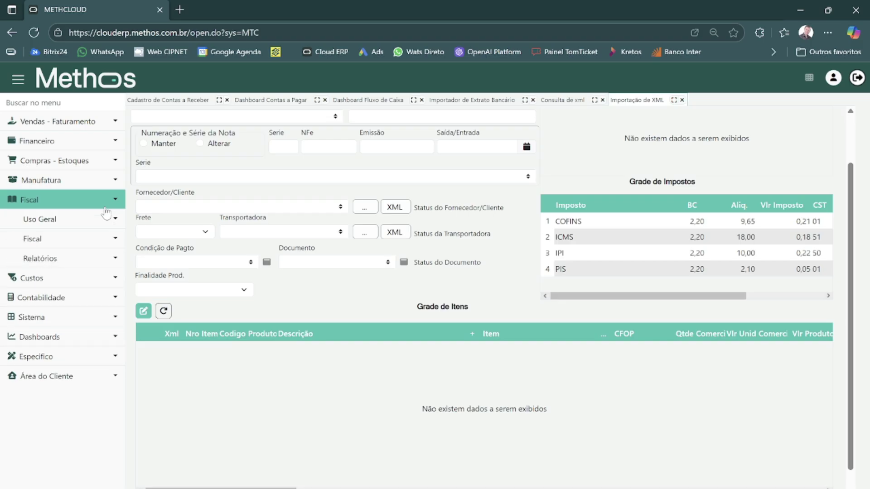